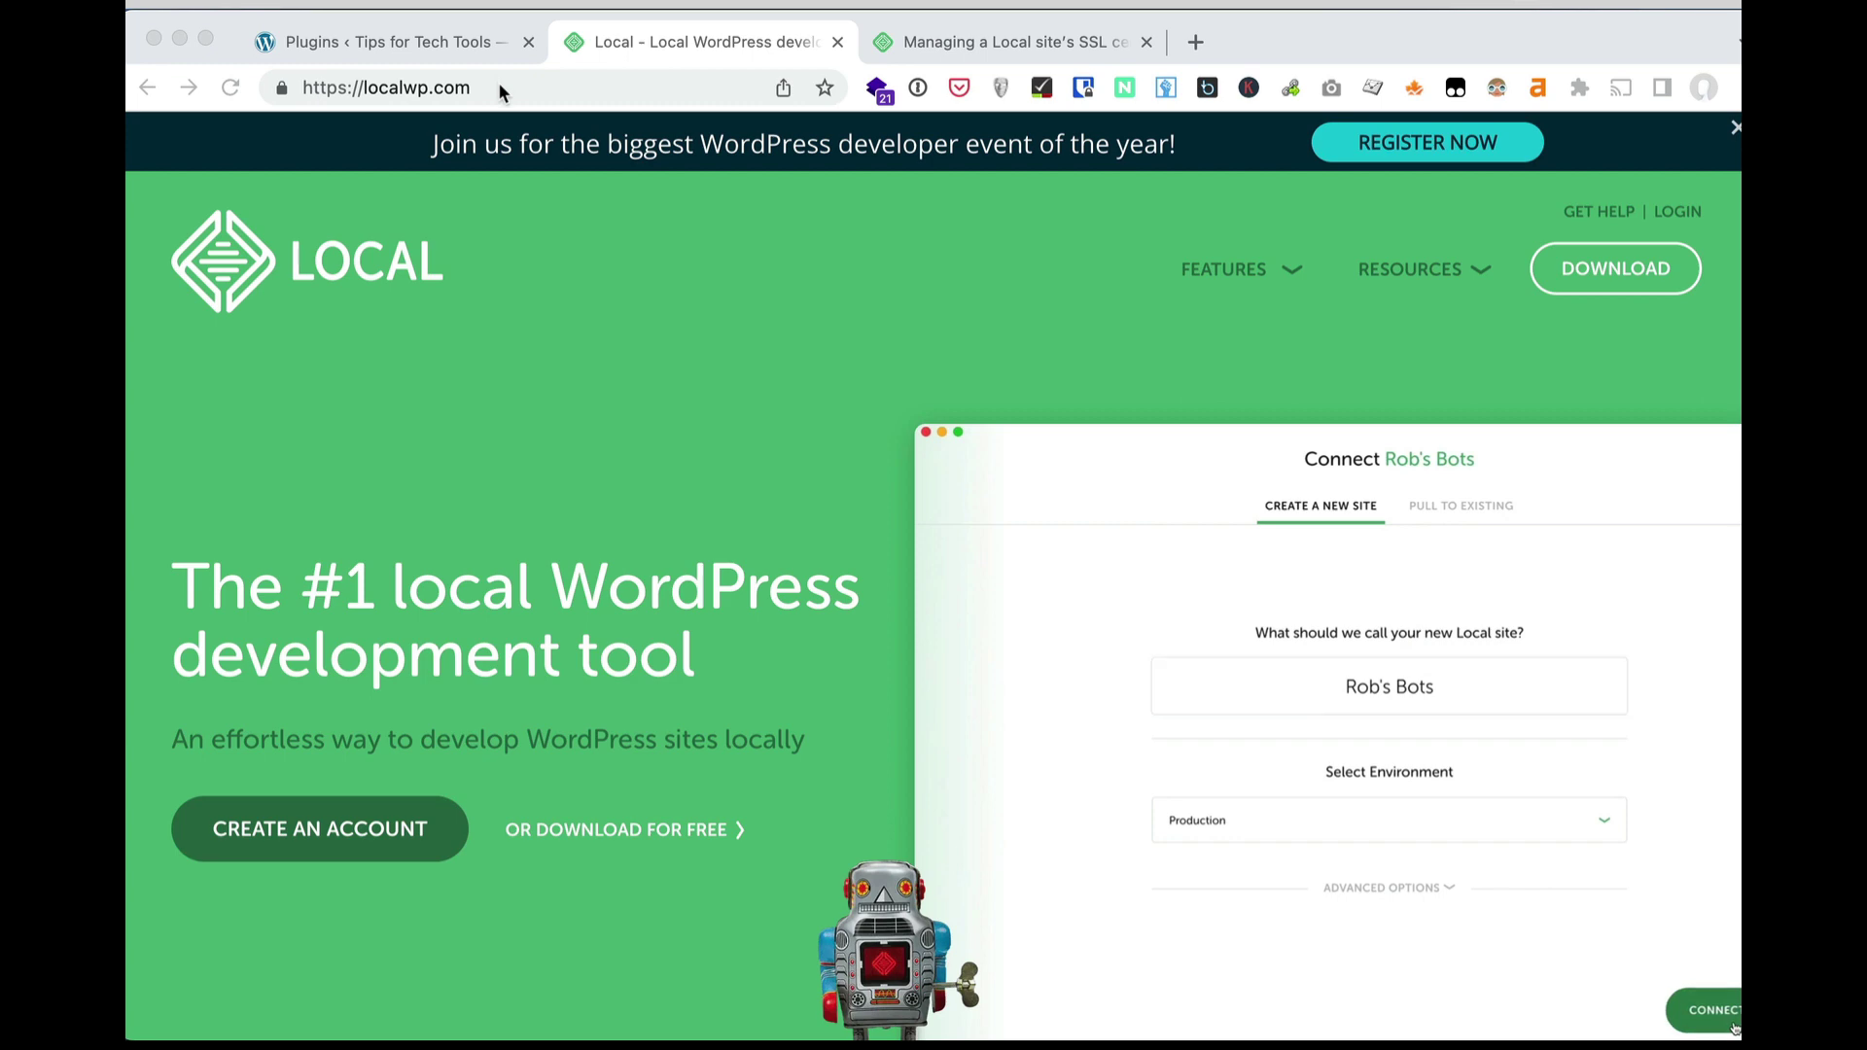
# Open the free download dialog for Local, view the available platforms, and close the dialog.
pyautogui.click(568, 415)
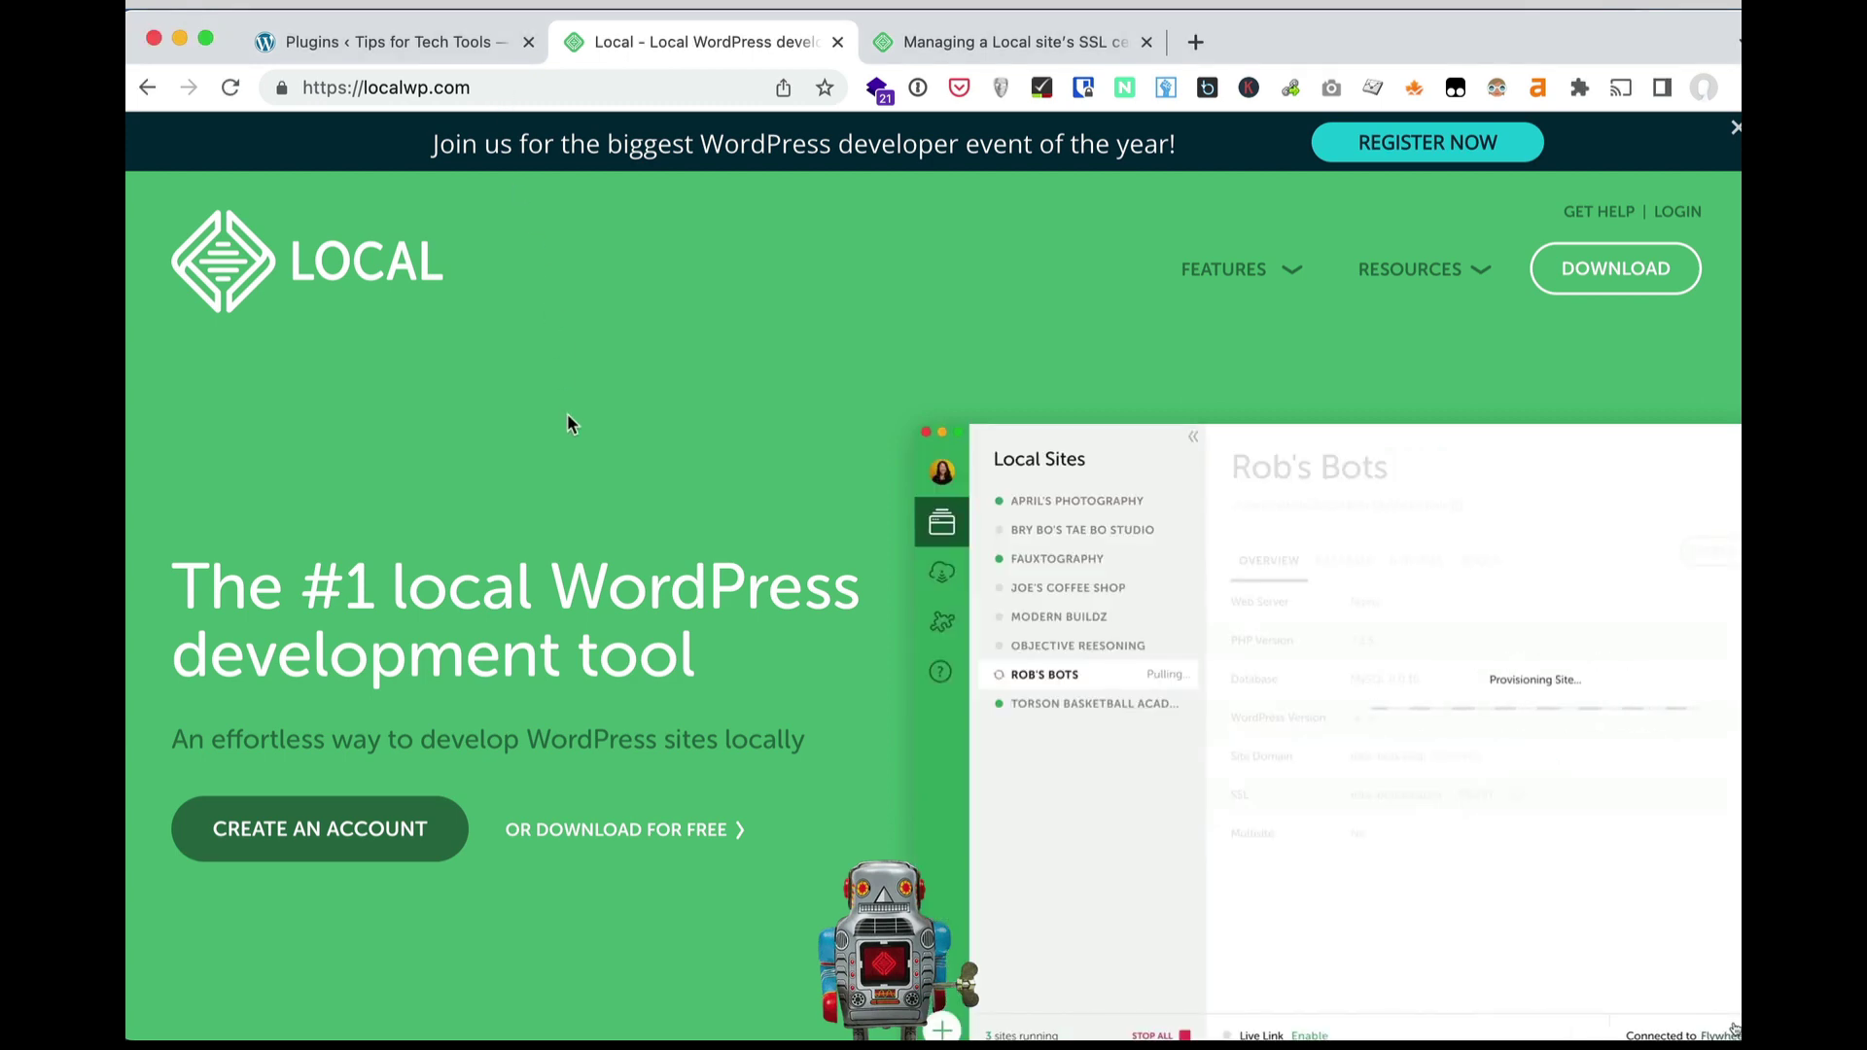
pyautogui.scroll(-1, 568, 425)
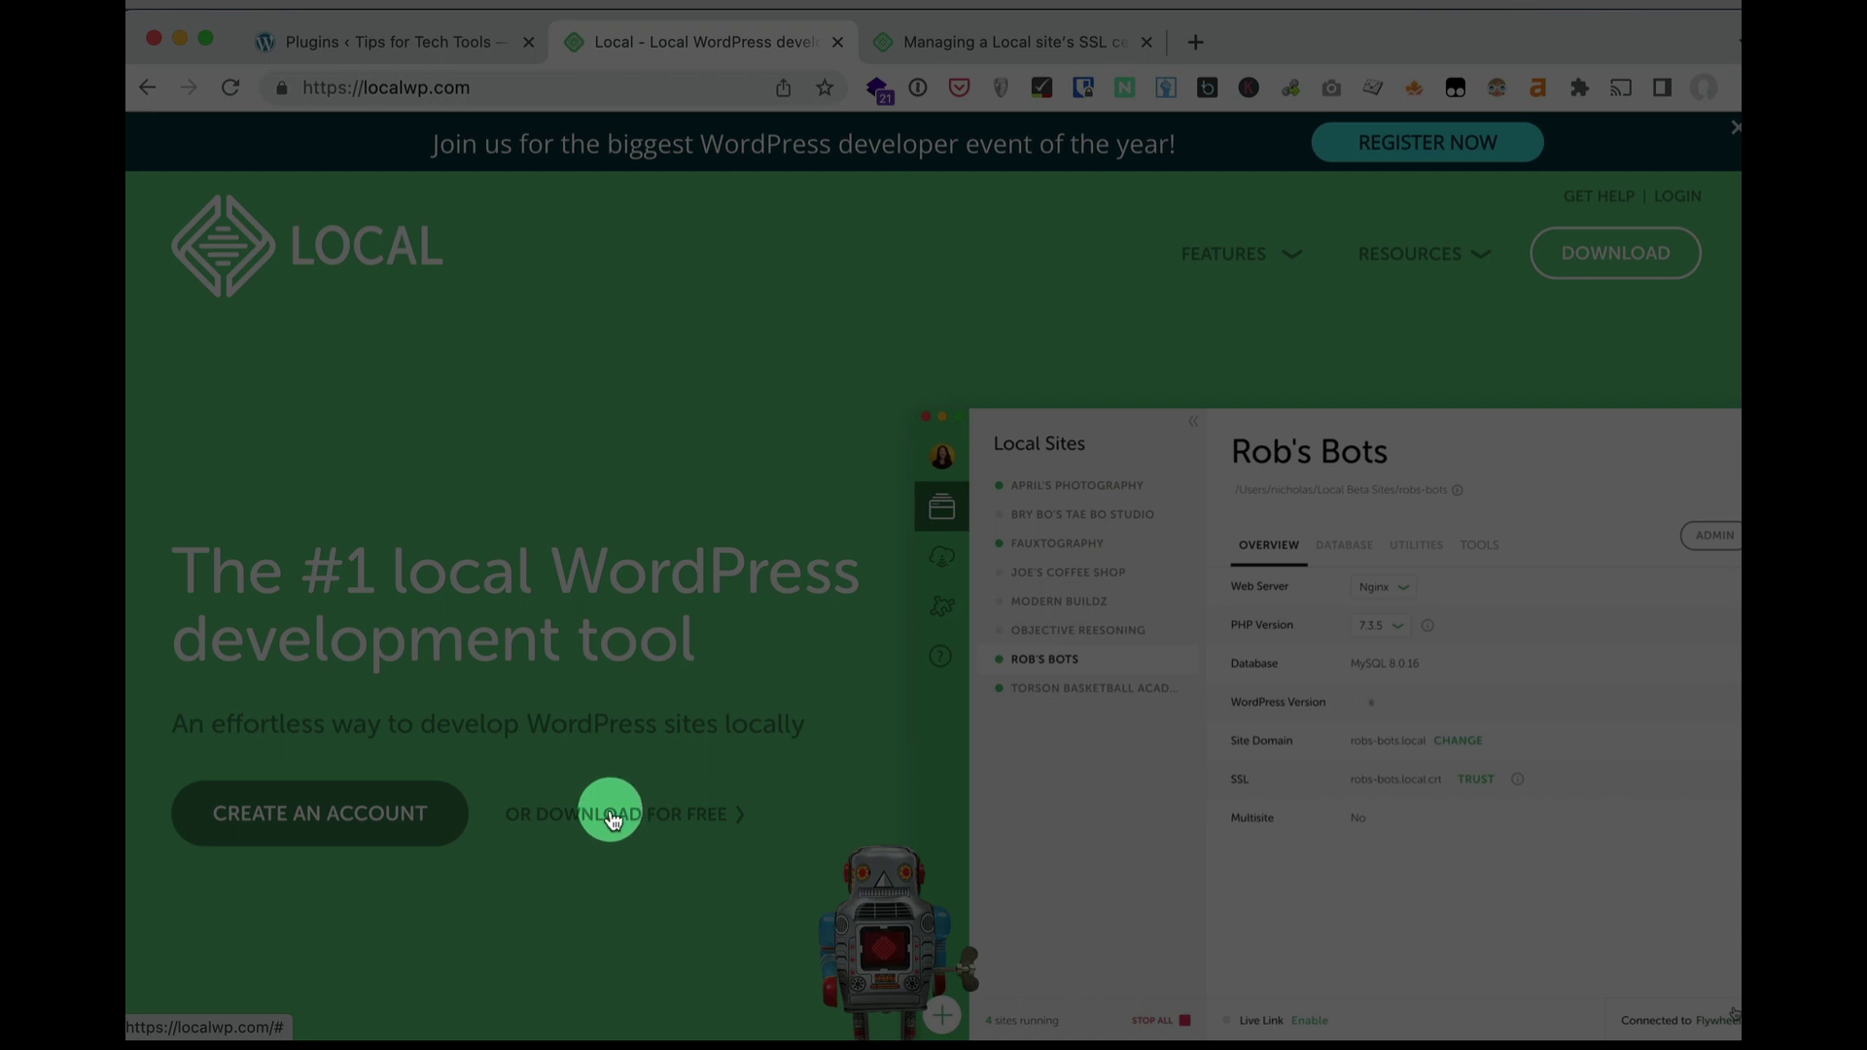
pyautogui.click(656, 813)
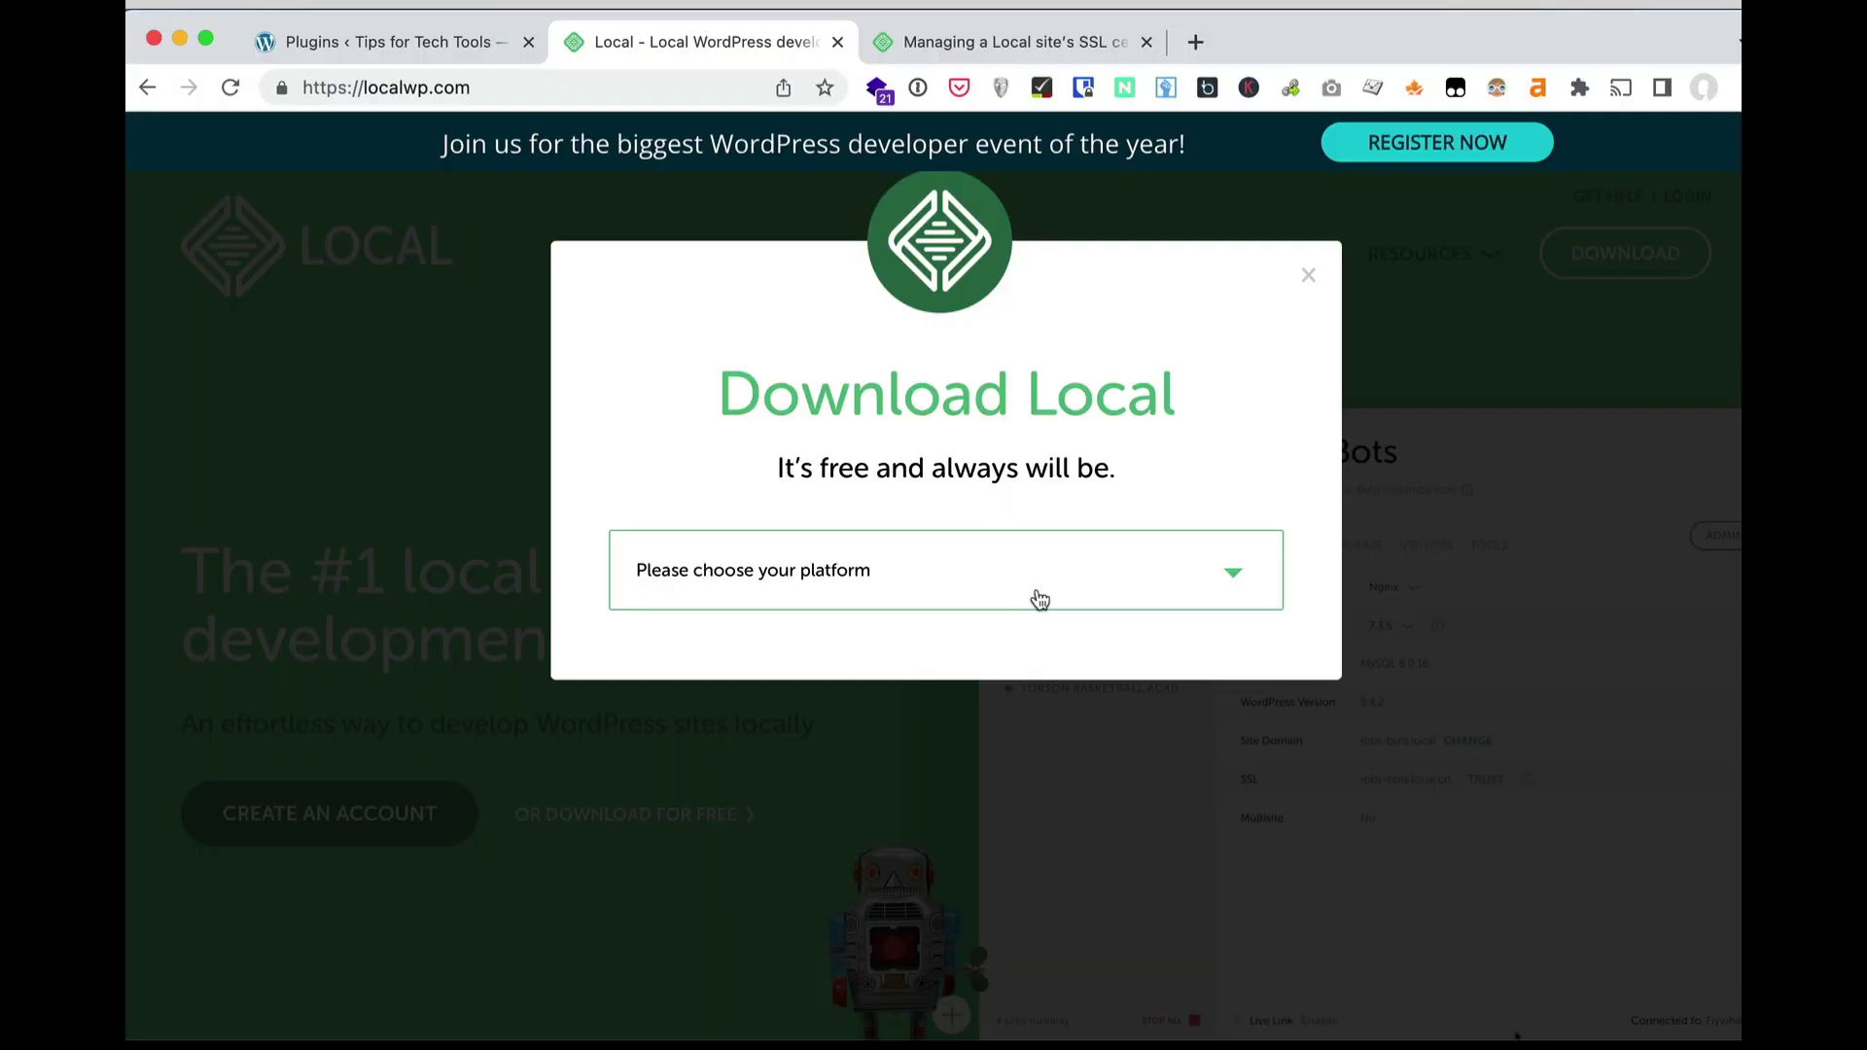
pyautogui.click(1038, 596)
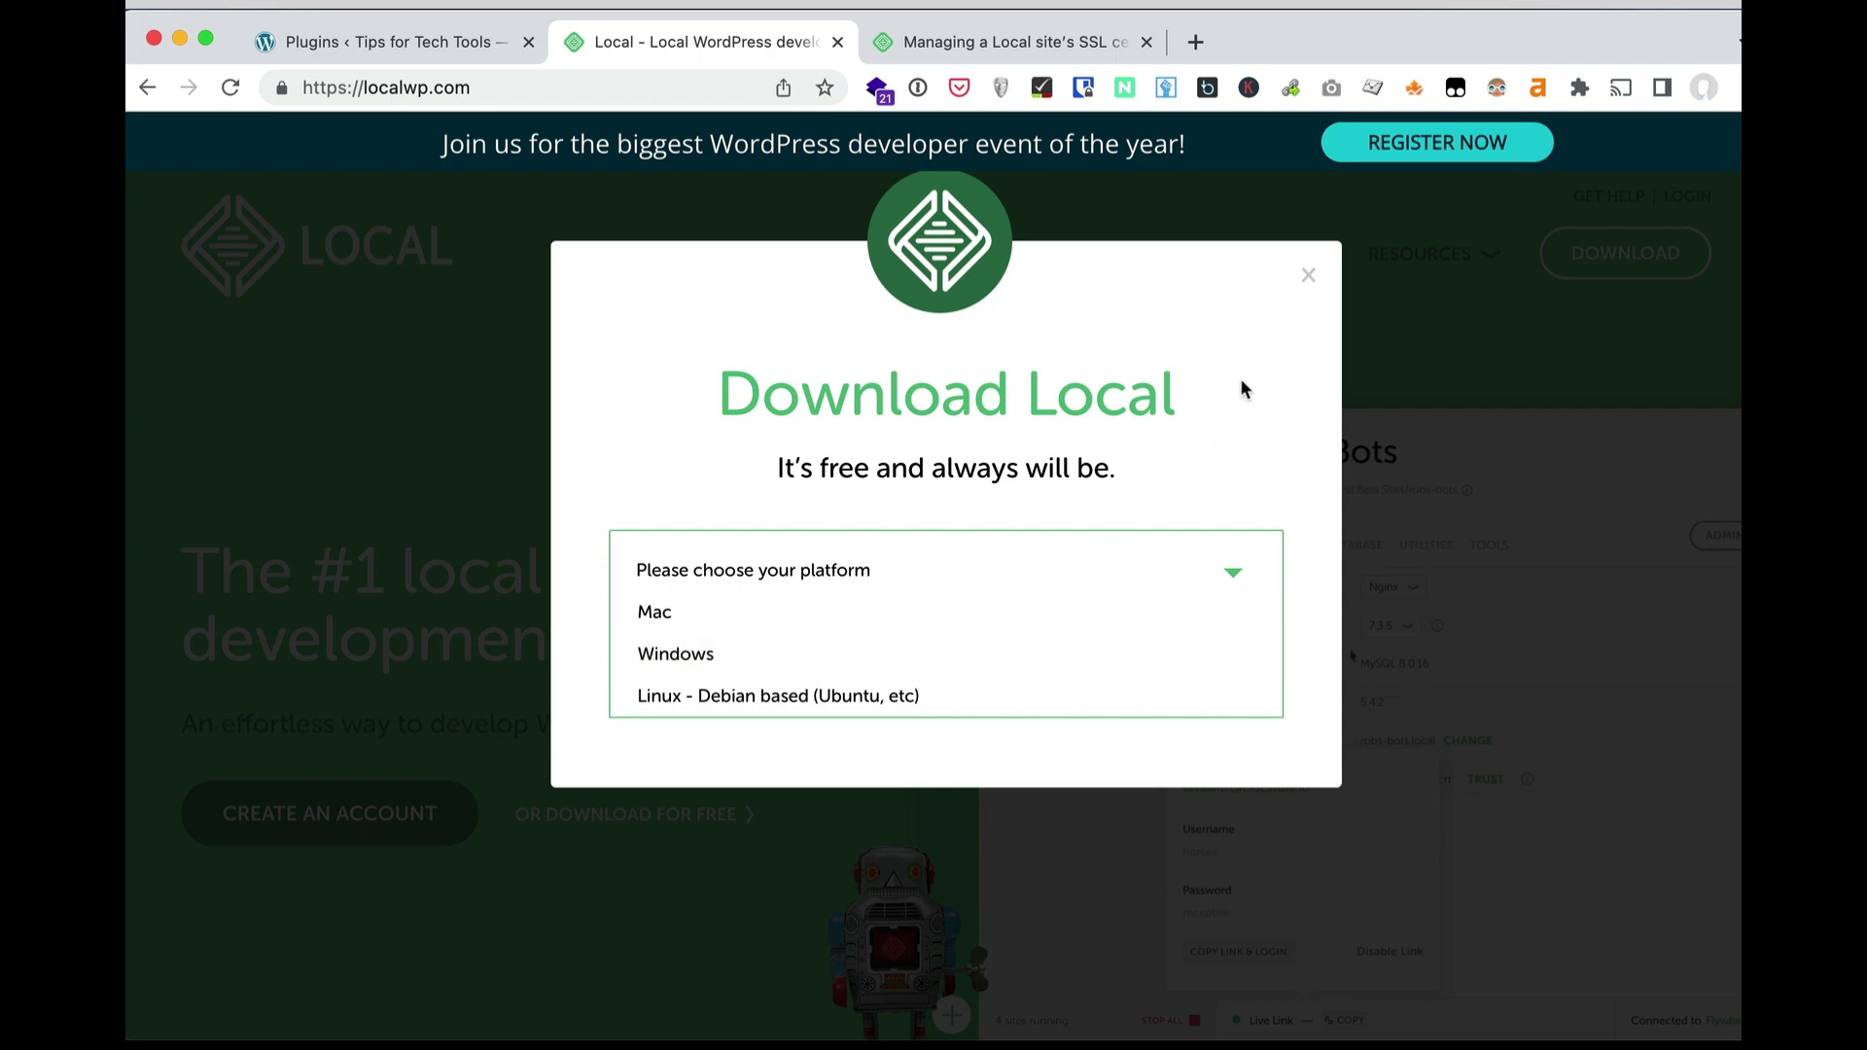
pyautogui.click(1307, 277)
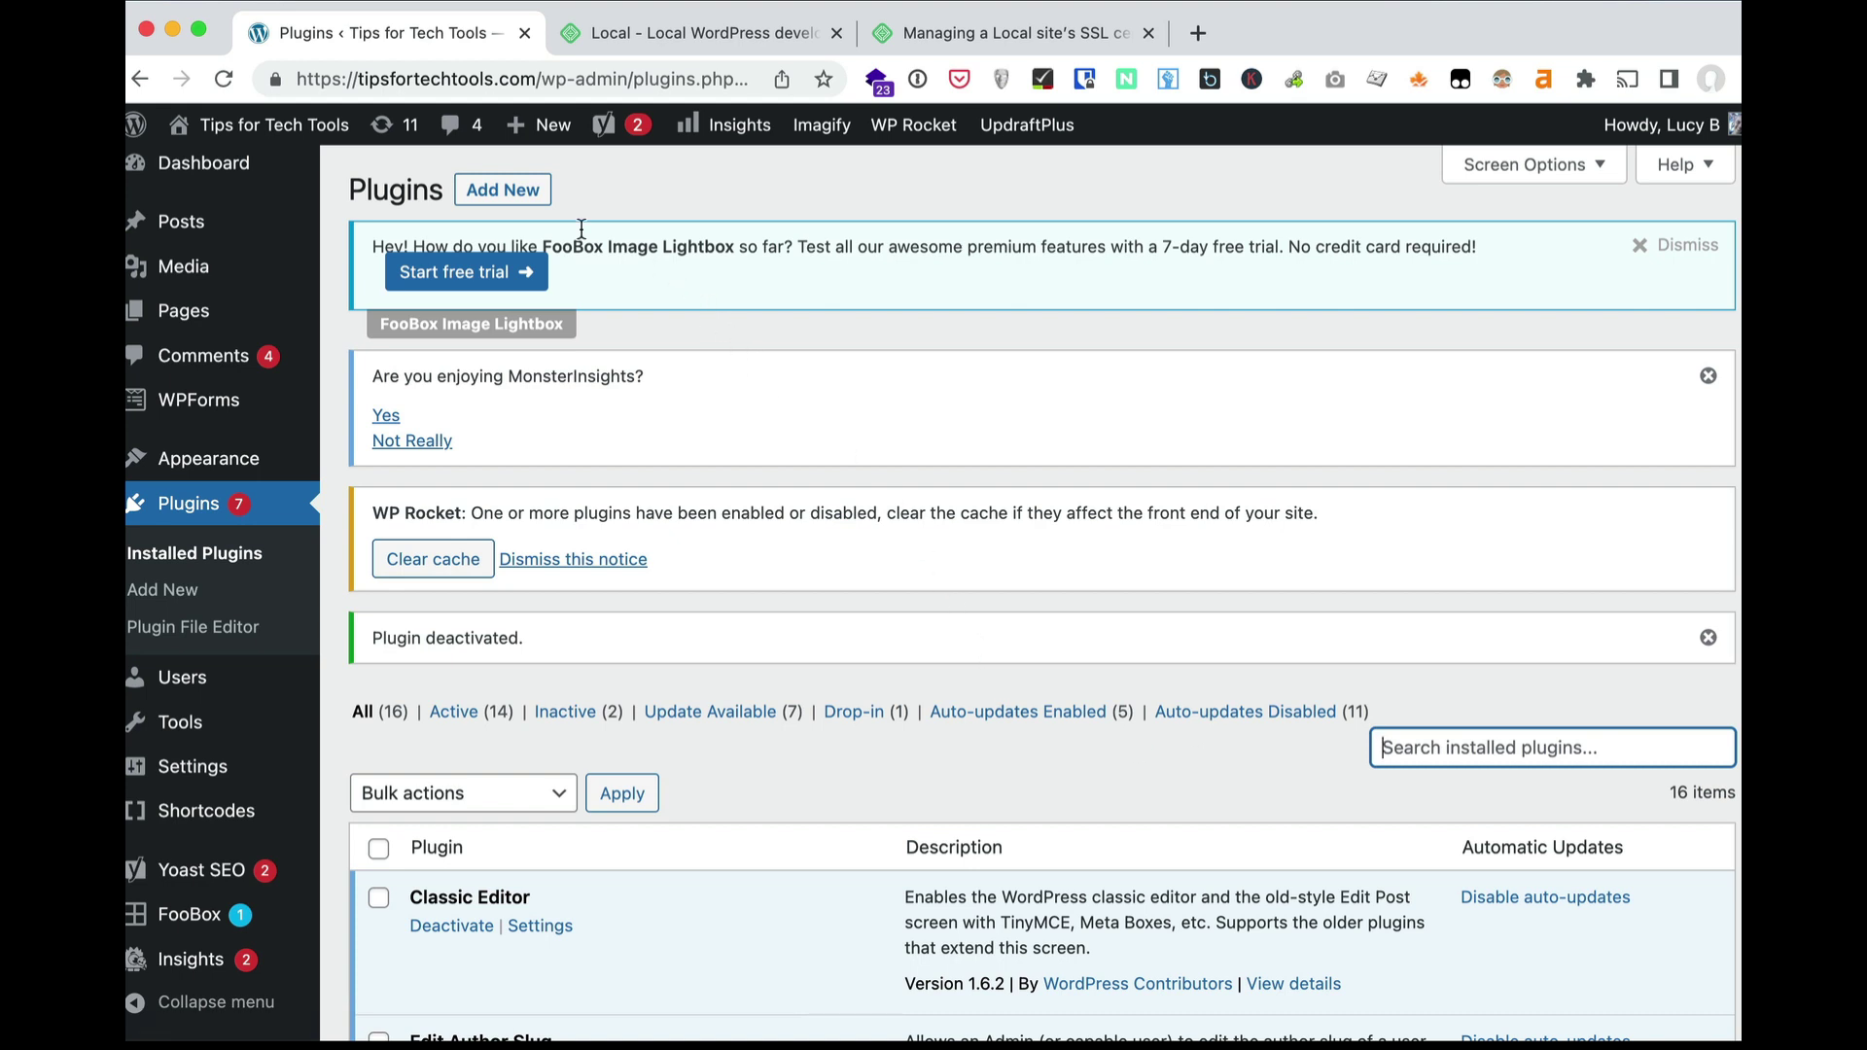
# Search the WordPress plugin directory for "duplicator", and install and activate Duplicator – WordPress Migration & Backup Plugin.
pyautogui.click(528, 198)
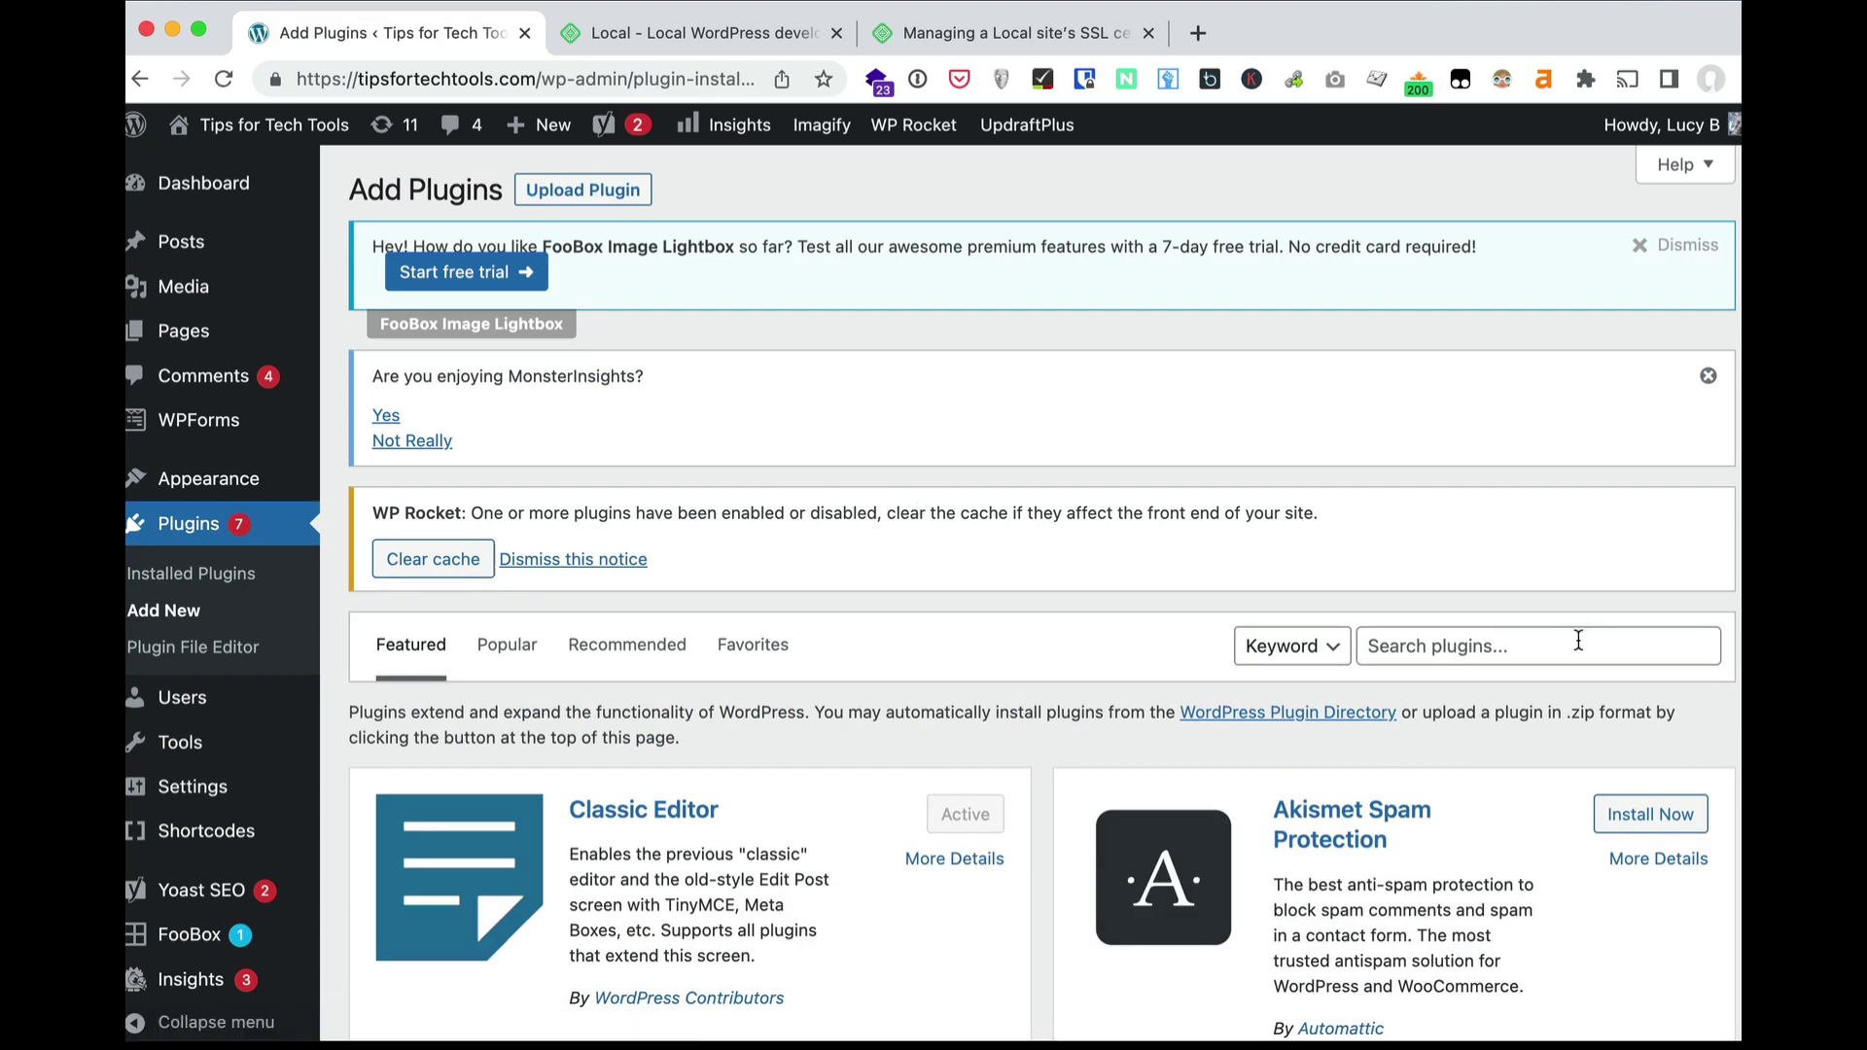
pyautogui.click(1575, 648)
pyautogui.write('duplicator')
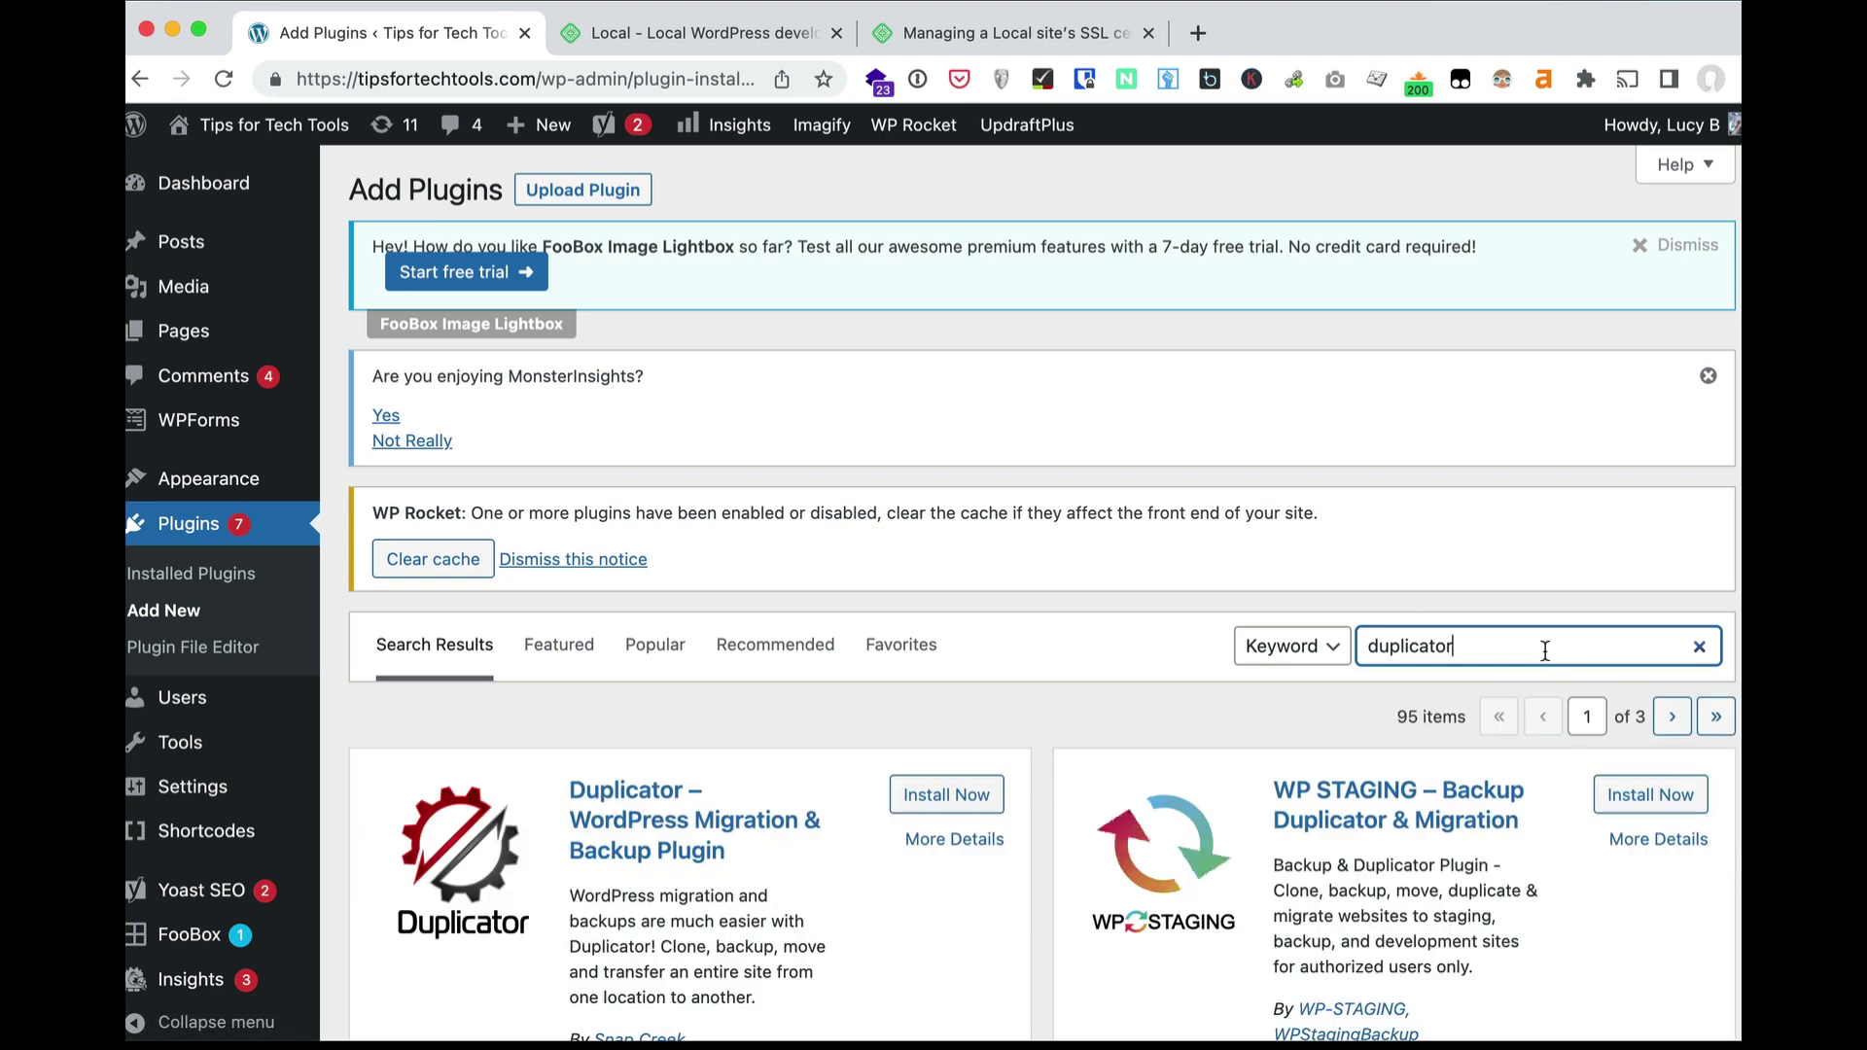
pyautogui.click(946, 795)
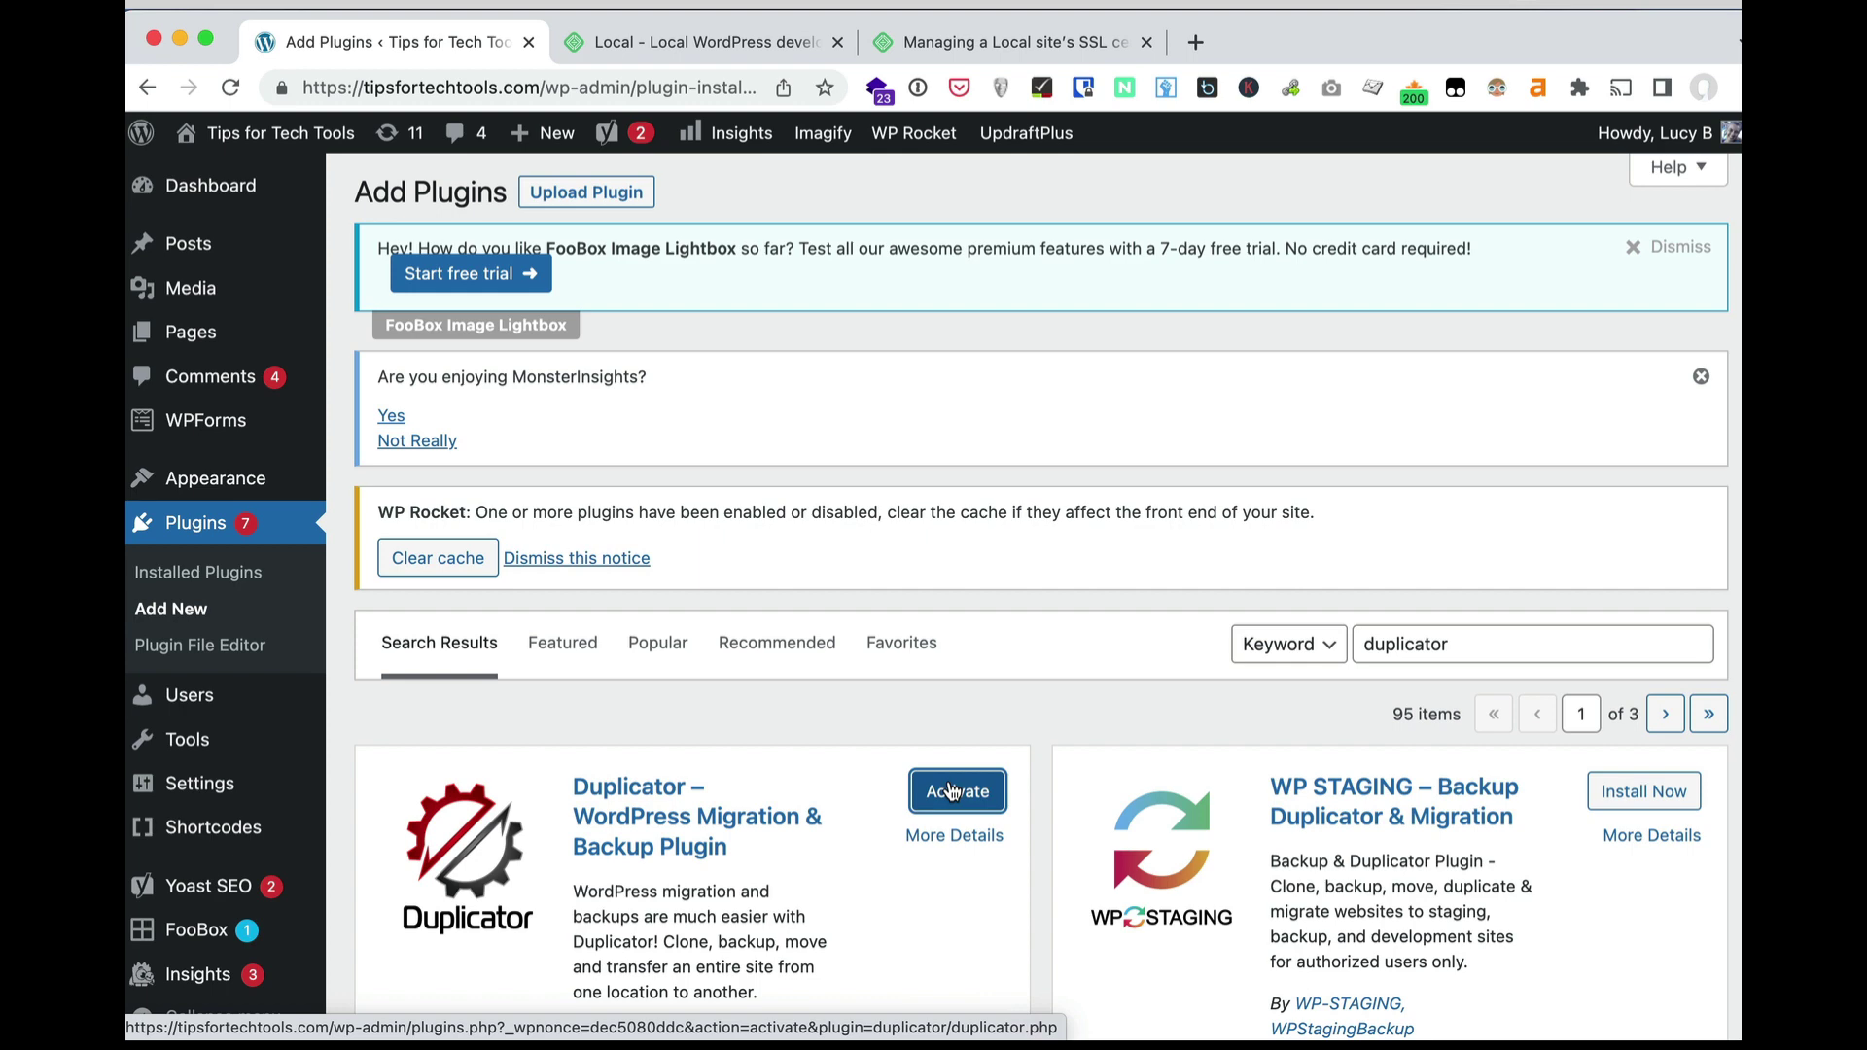
pyautogui.click(952, 793)
# Open Duplicator's packages page and start creating a new package of the site.
pyautogui.scroll(-3, 953, 792)
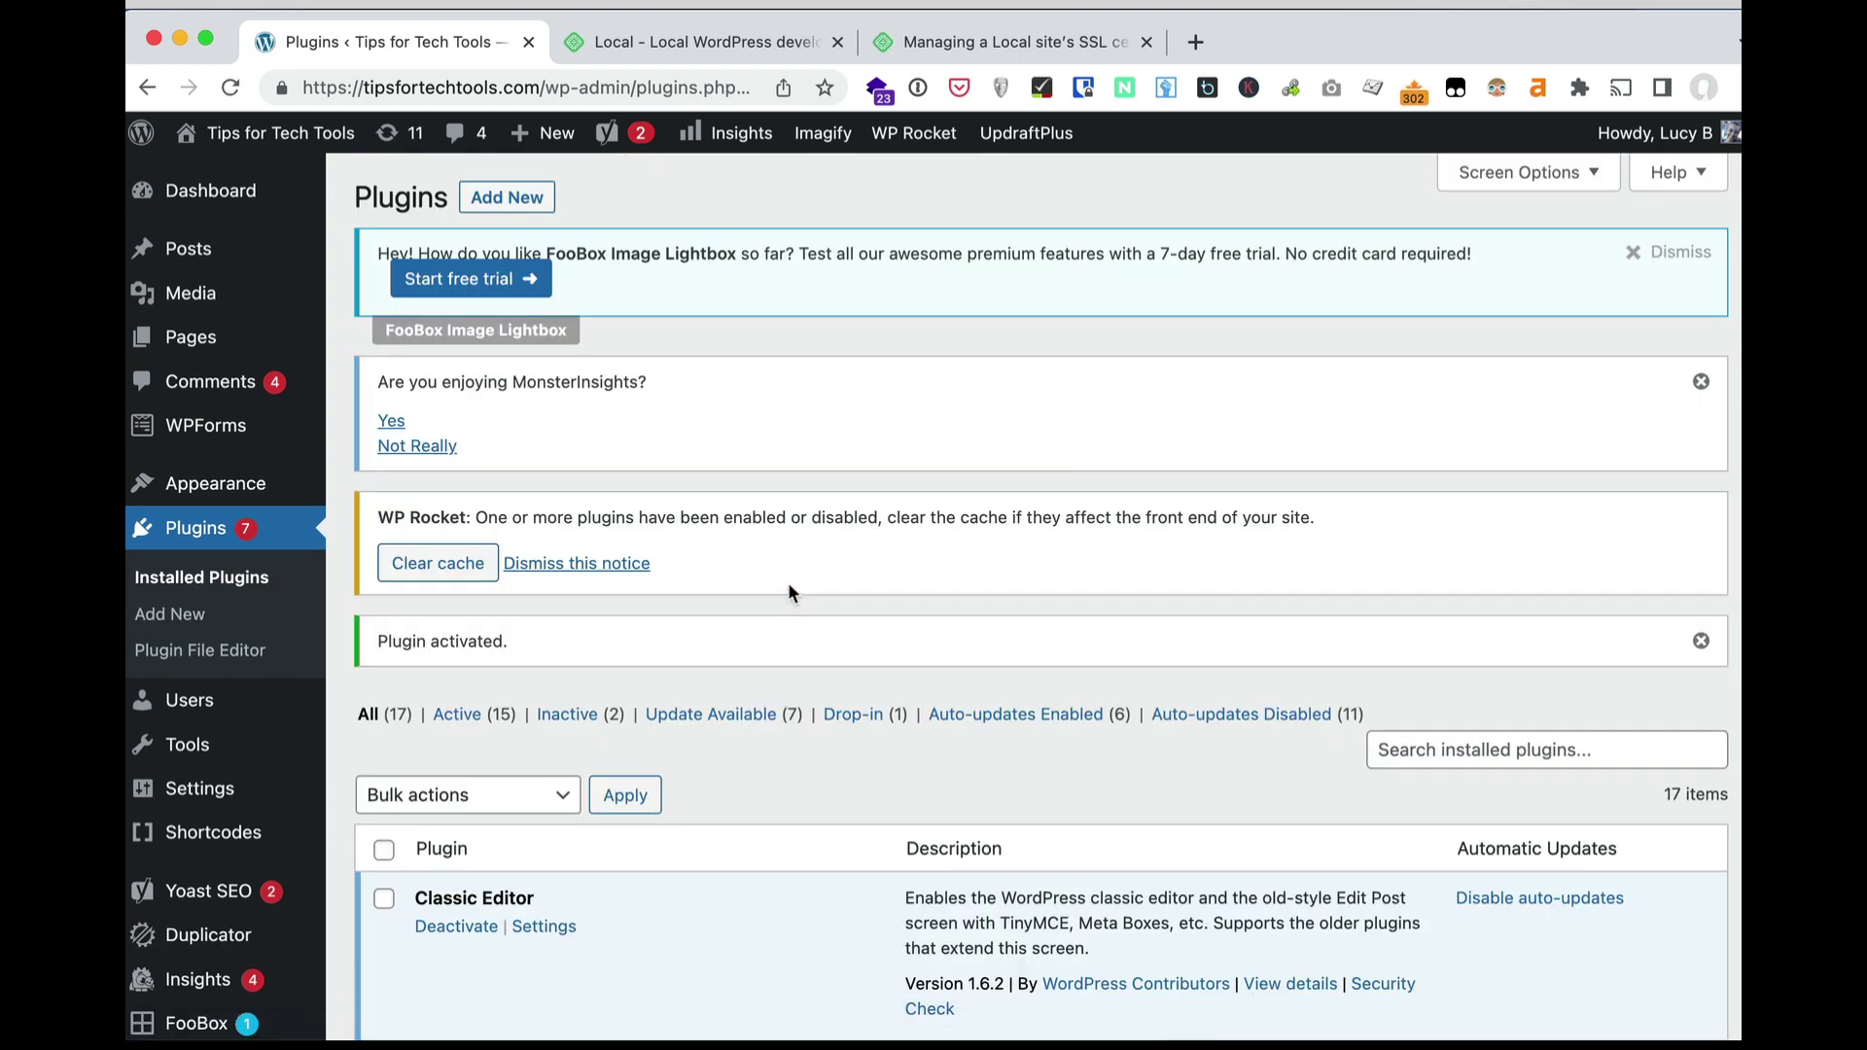
pyautogui.scroll(-20, 788, 582)
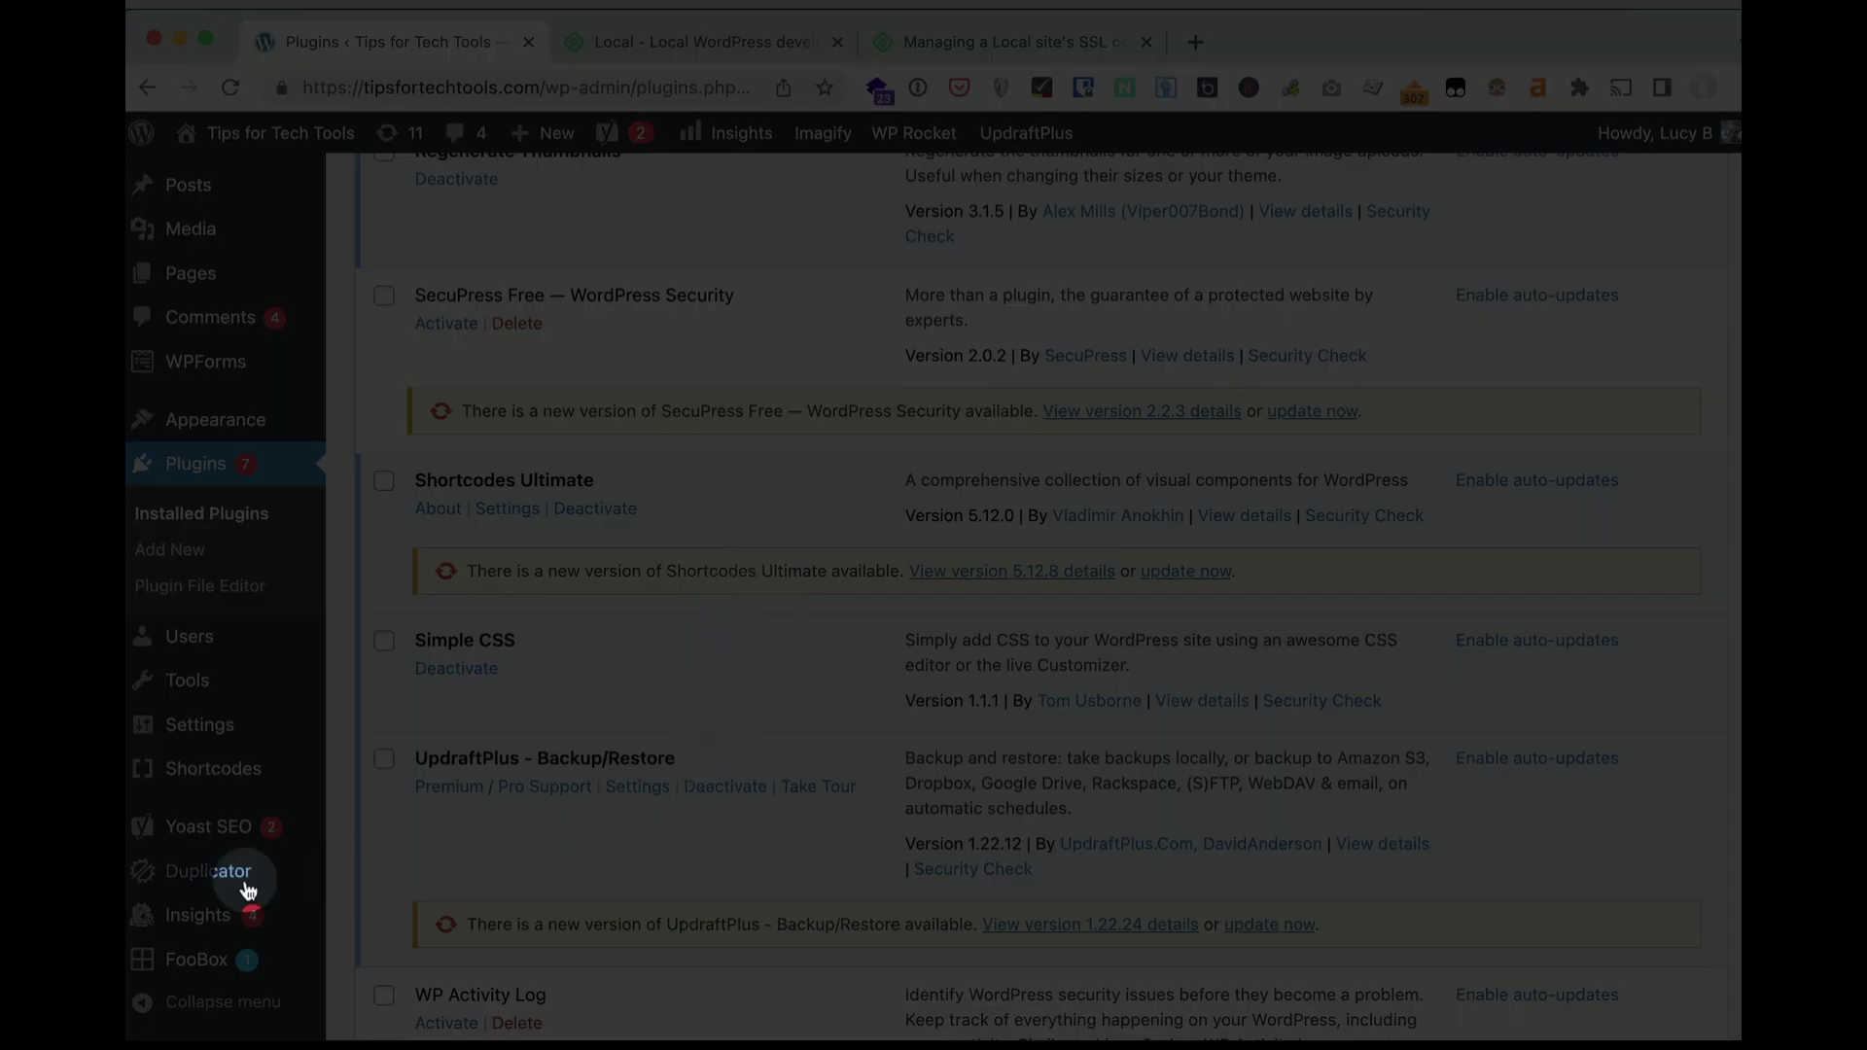
pyautogui.moveTo(208, 884)
pyautogui.click(379, 866)
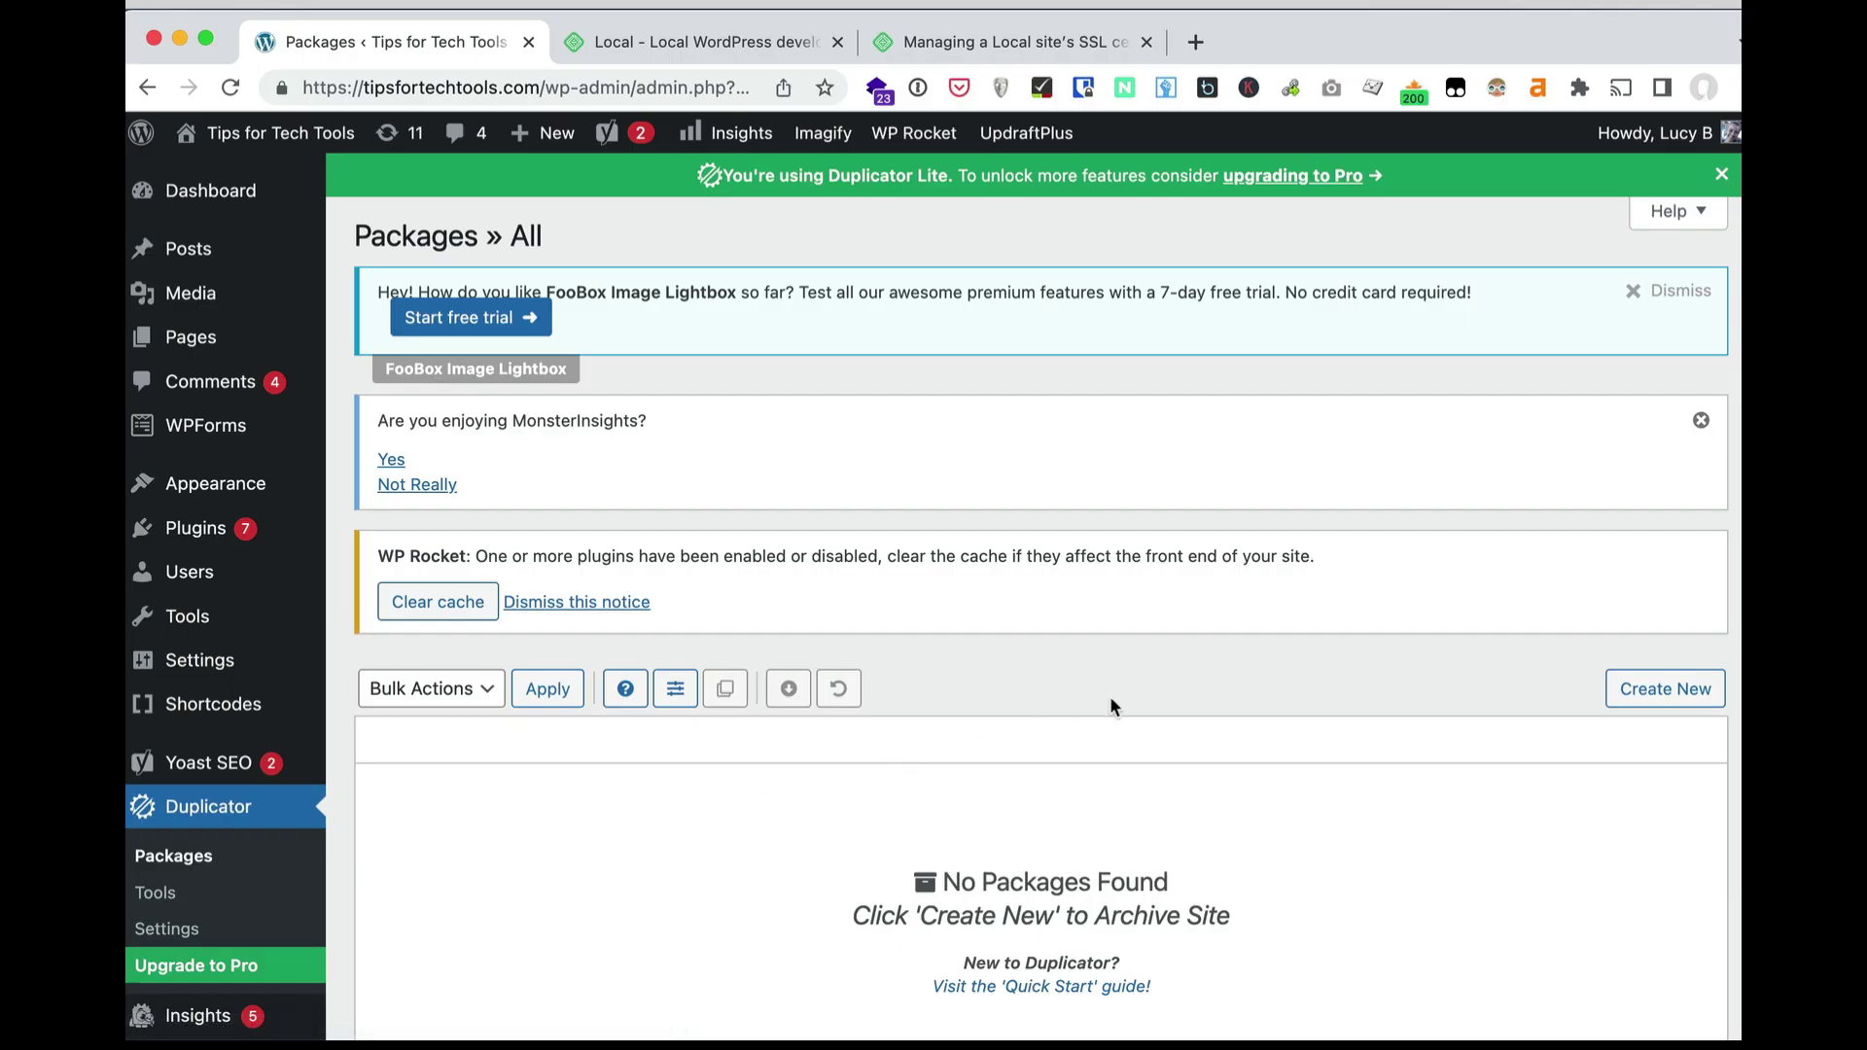
pyautogui.scroll(-3, 1110, 696)
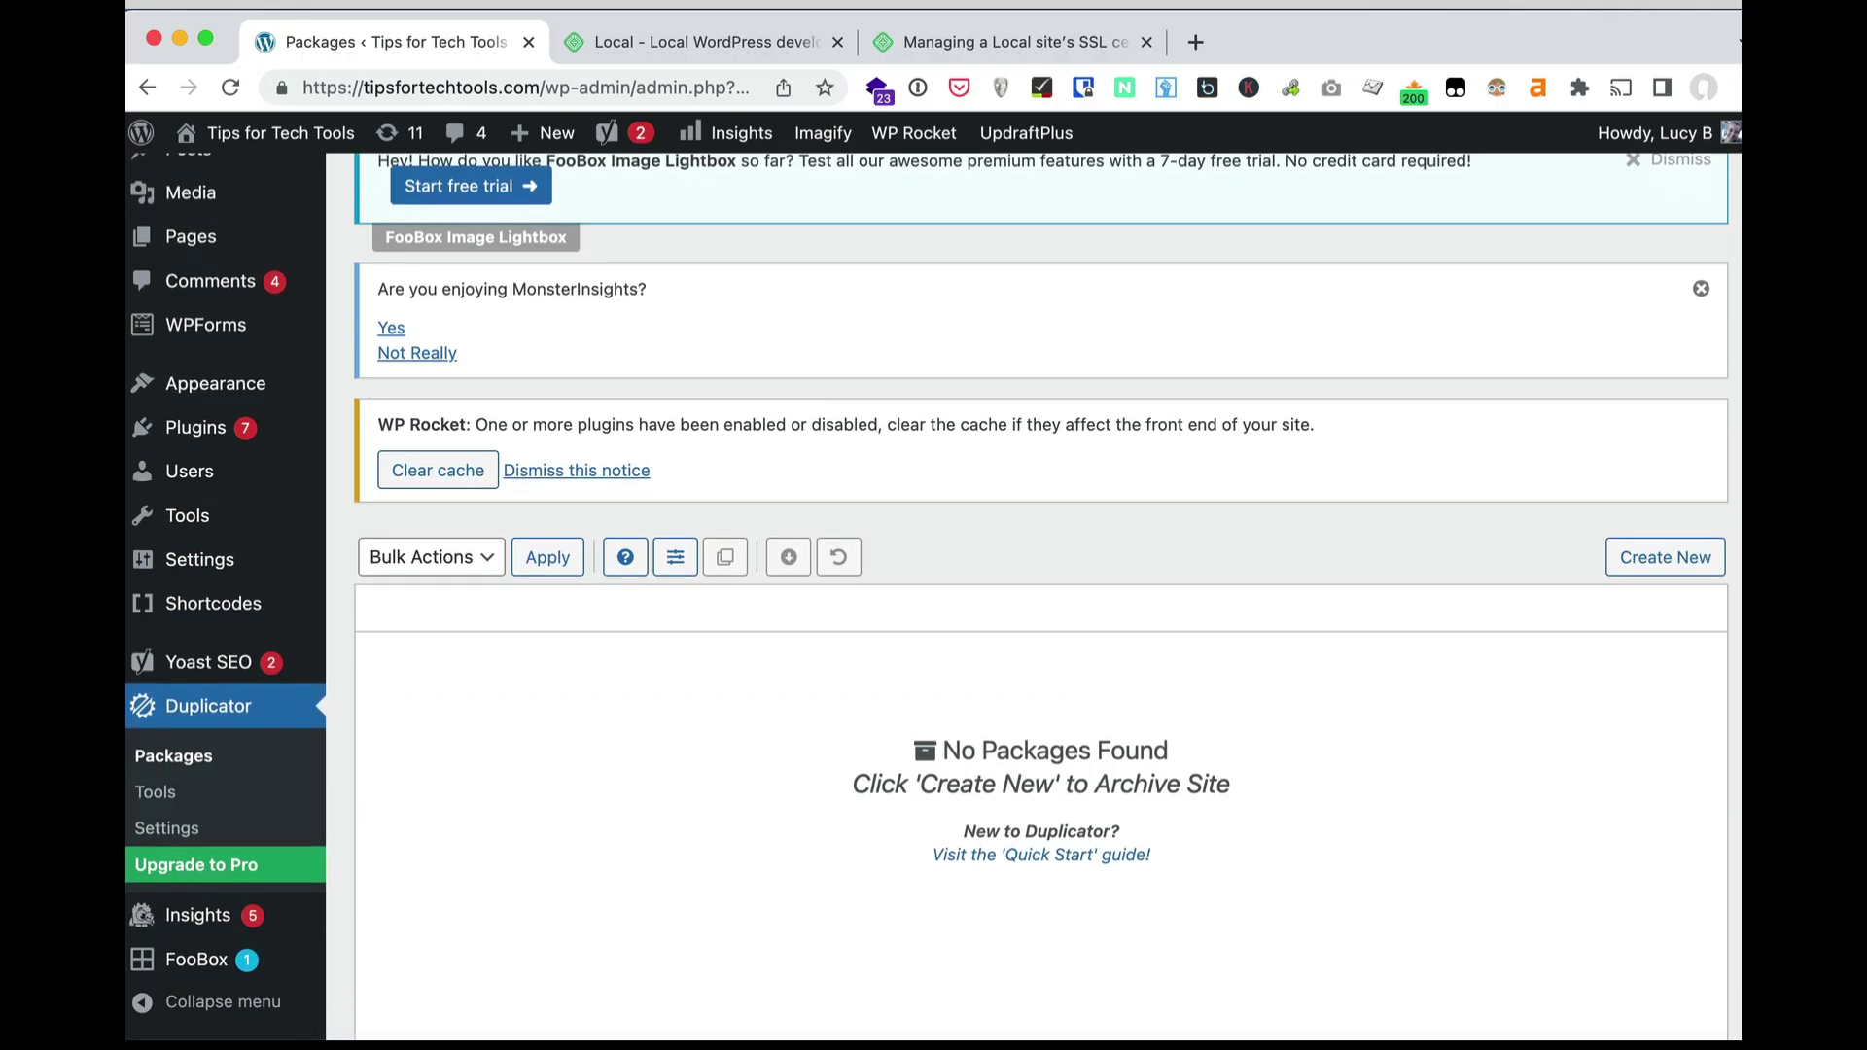
pyautogui.click(1656, 564)
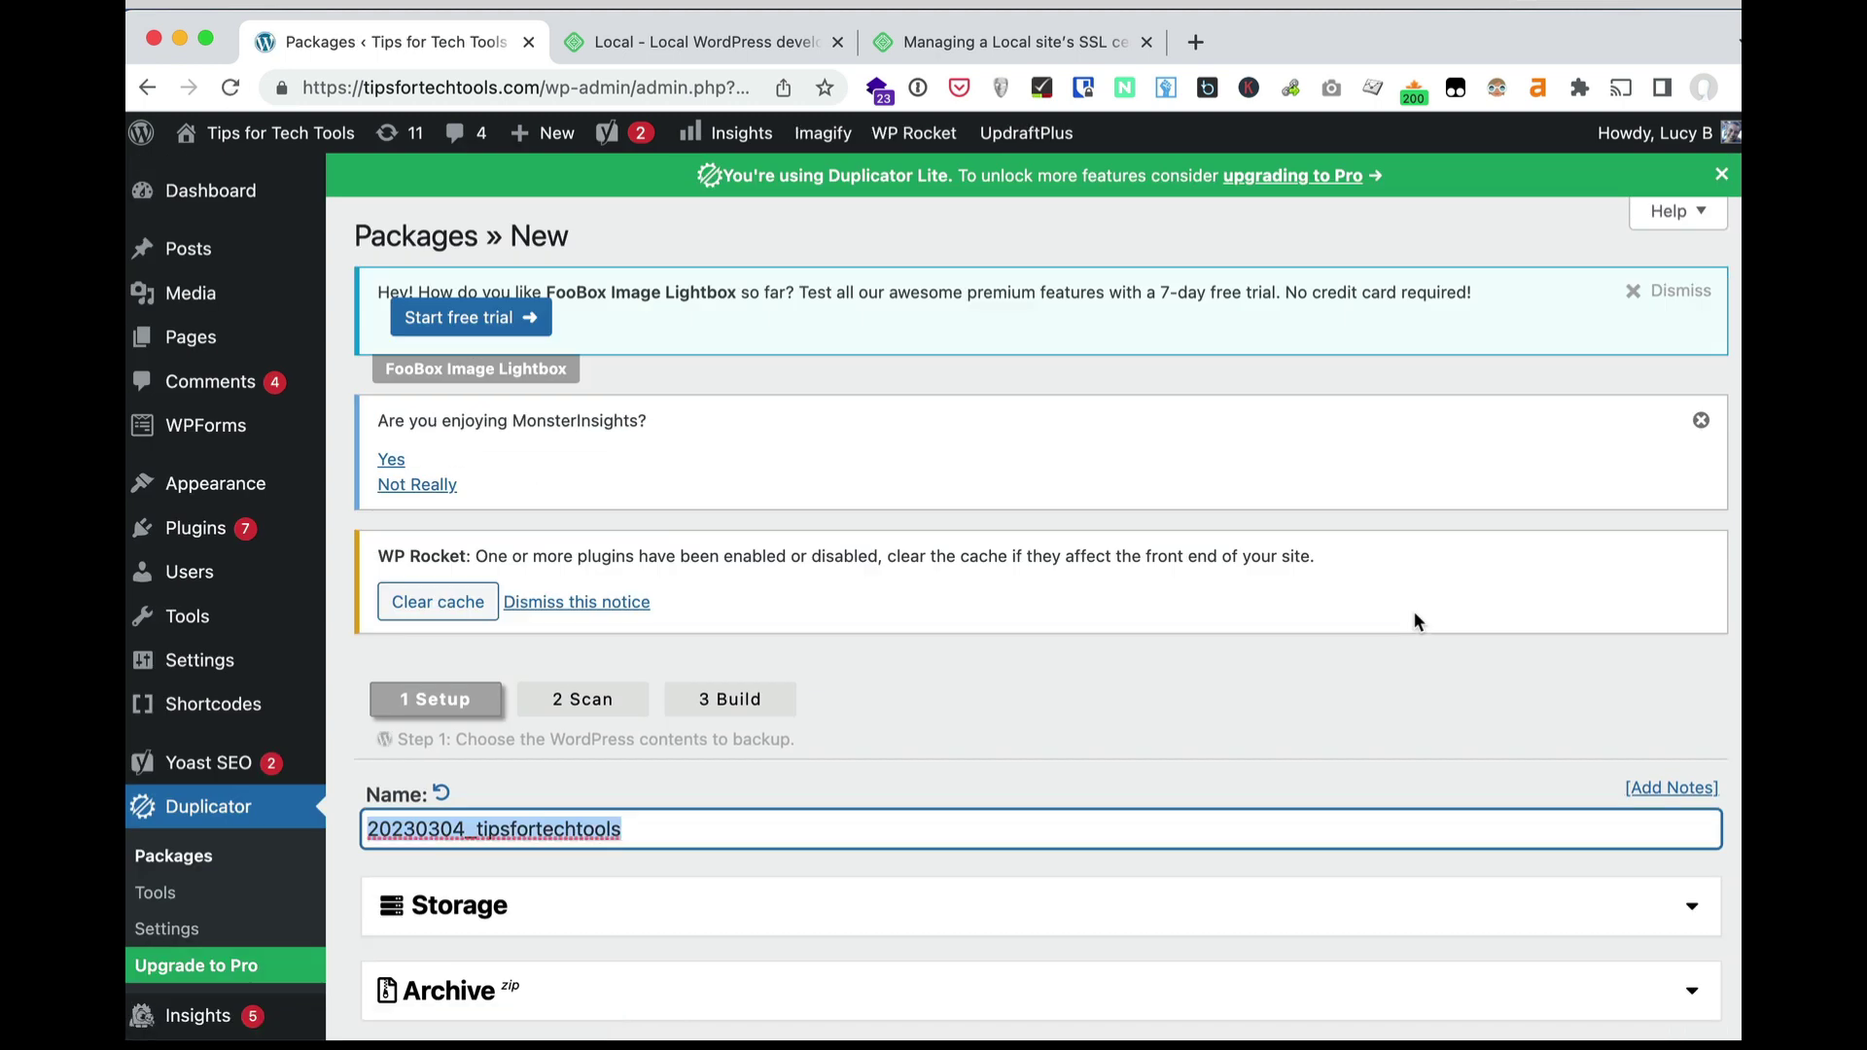
# Examine the new package's Storage settings and collapse the section again.
pyautogui.scroll(-5, 1414, 621)
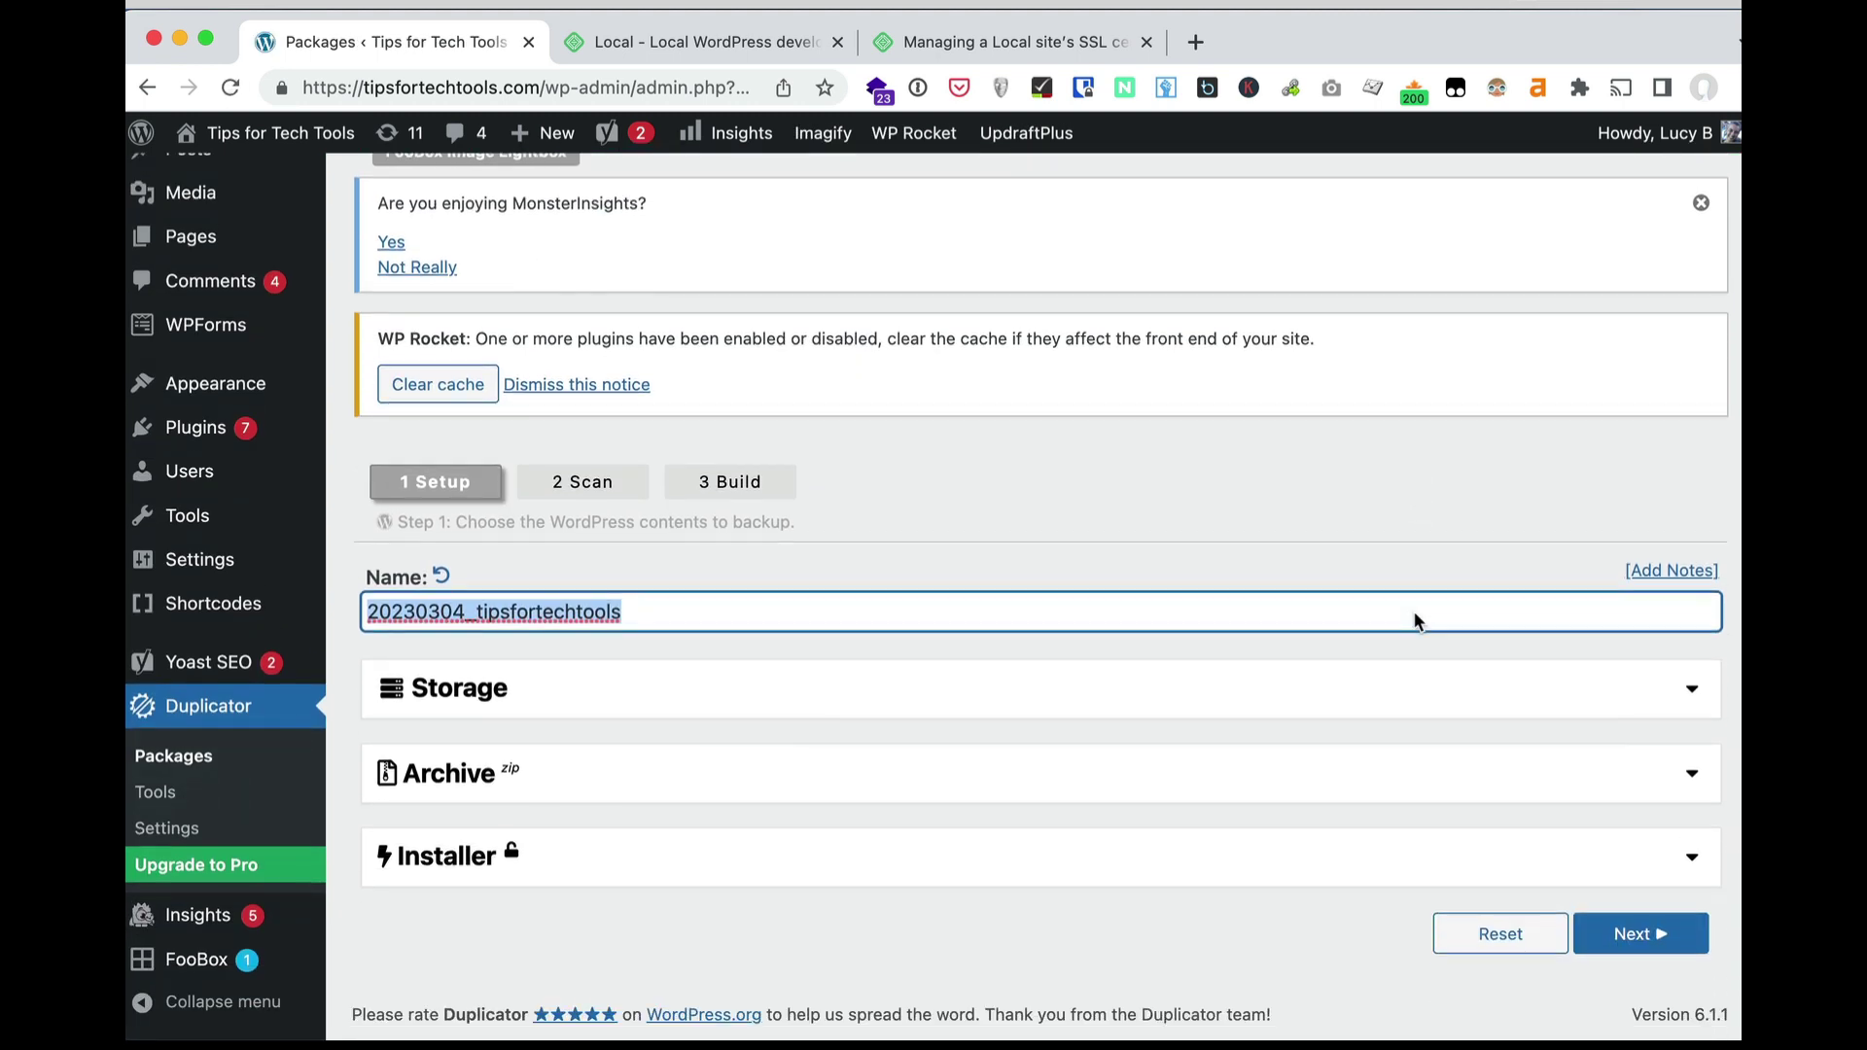
pyautogui.click(1688, 696)
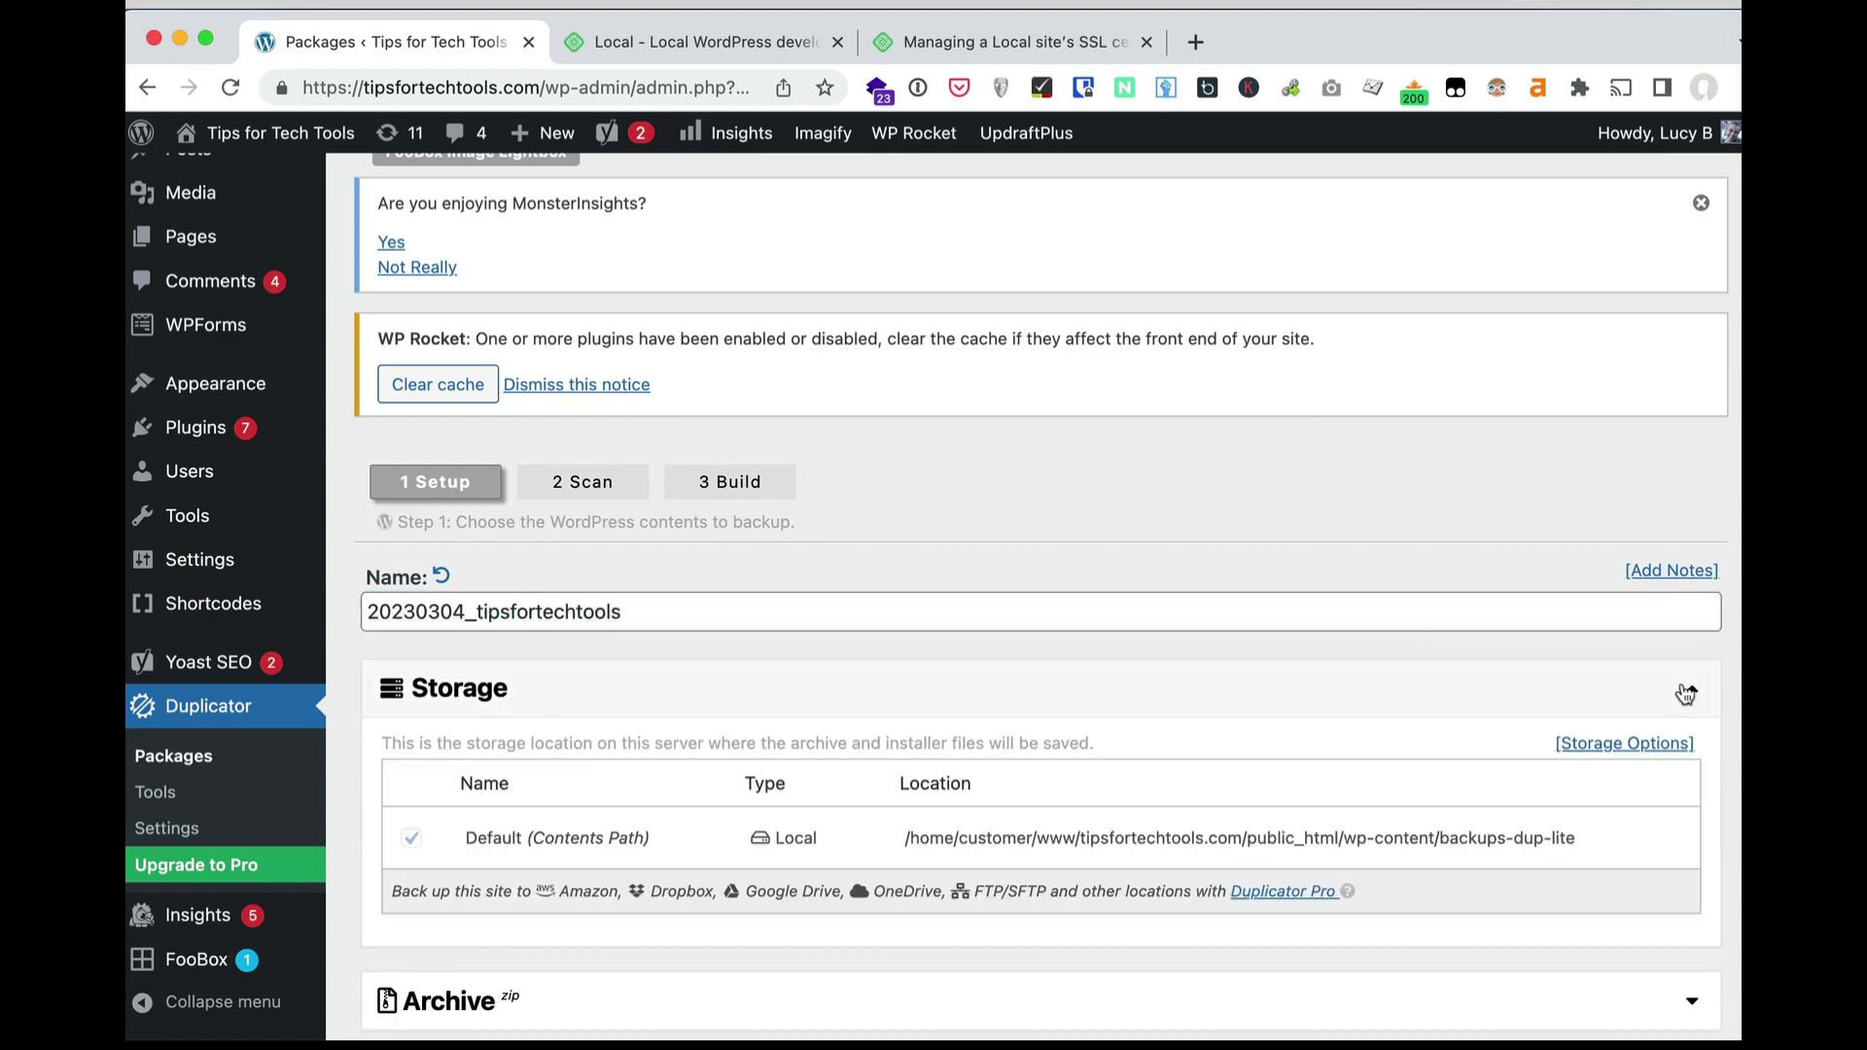
pyautogui.click(1685, 697)
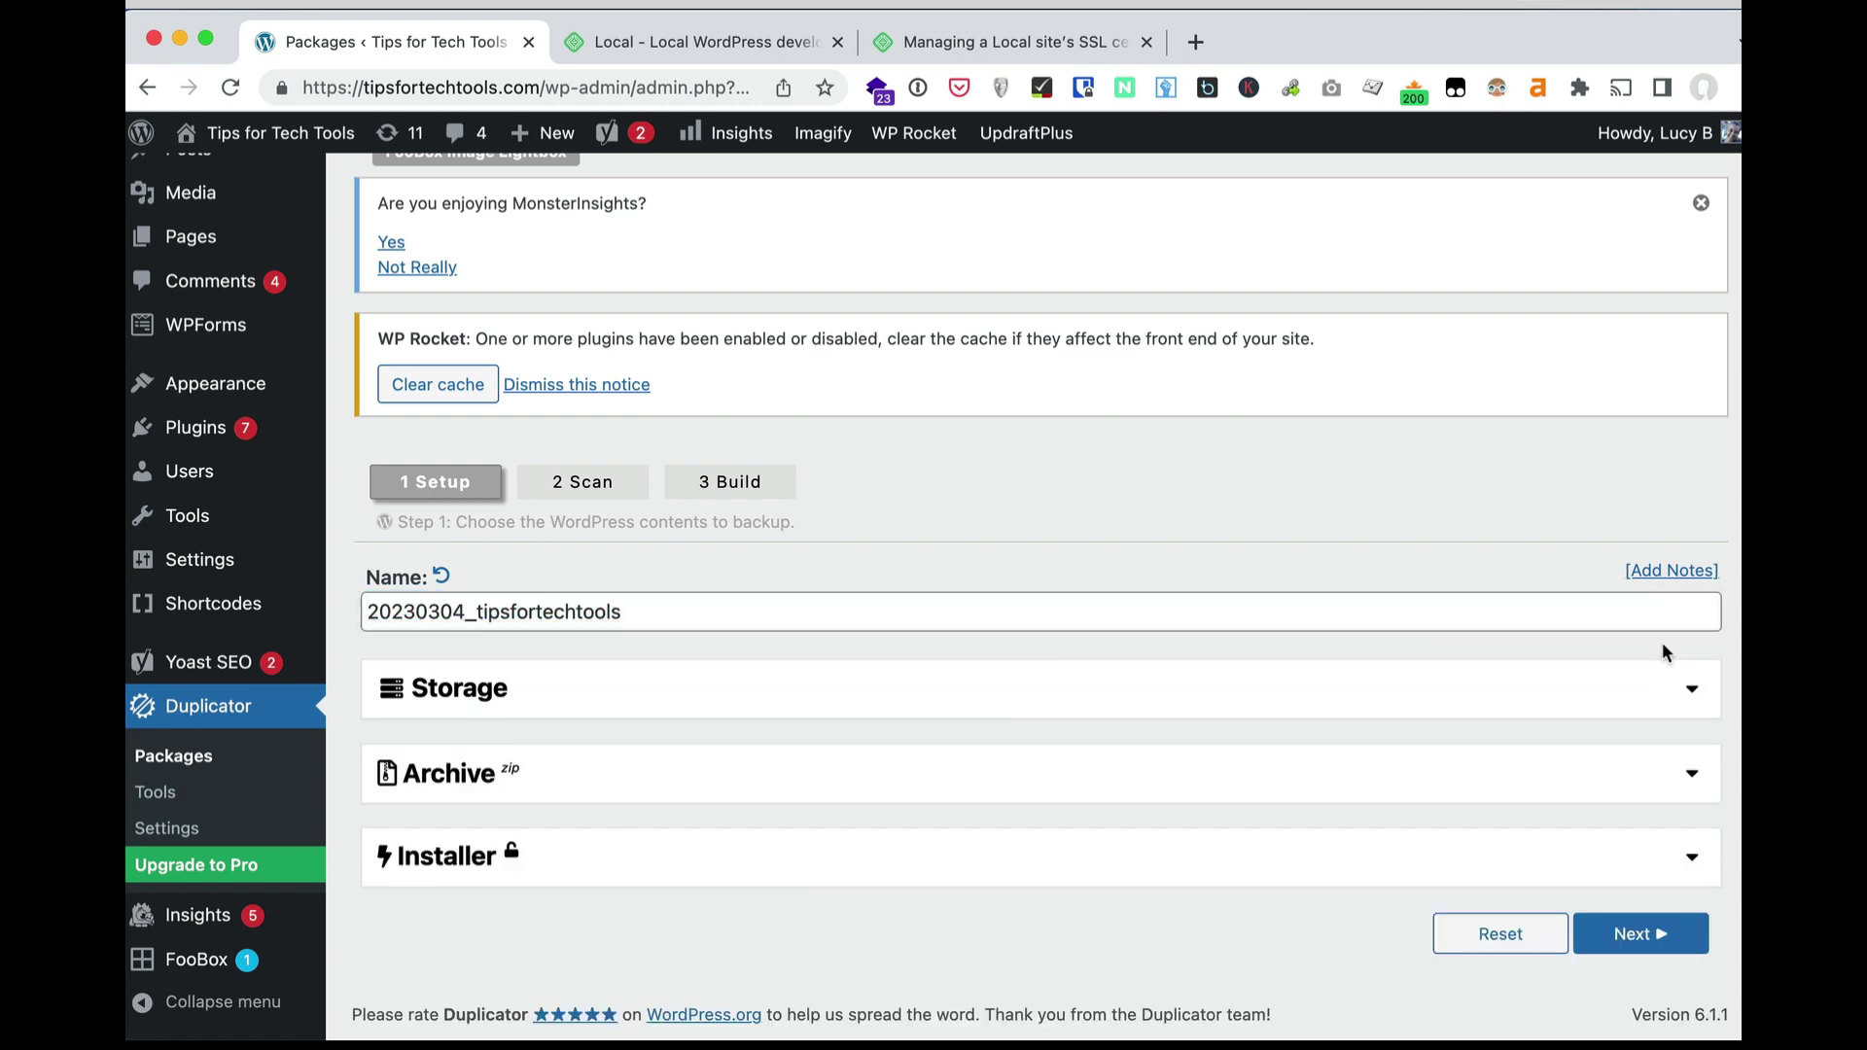
# In the package's Archive file filters, add the wp-content cache path to the excluded folders.
pyautogui.click(1688, 768)
pyautogui.scroll(-2, 1687, 759)
pyautogui.scroll(-10, 1677, 632)
pyautogui.scroll(6, 1678, 642)
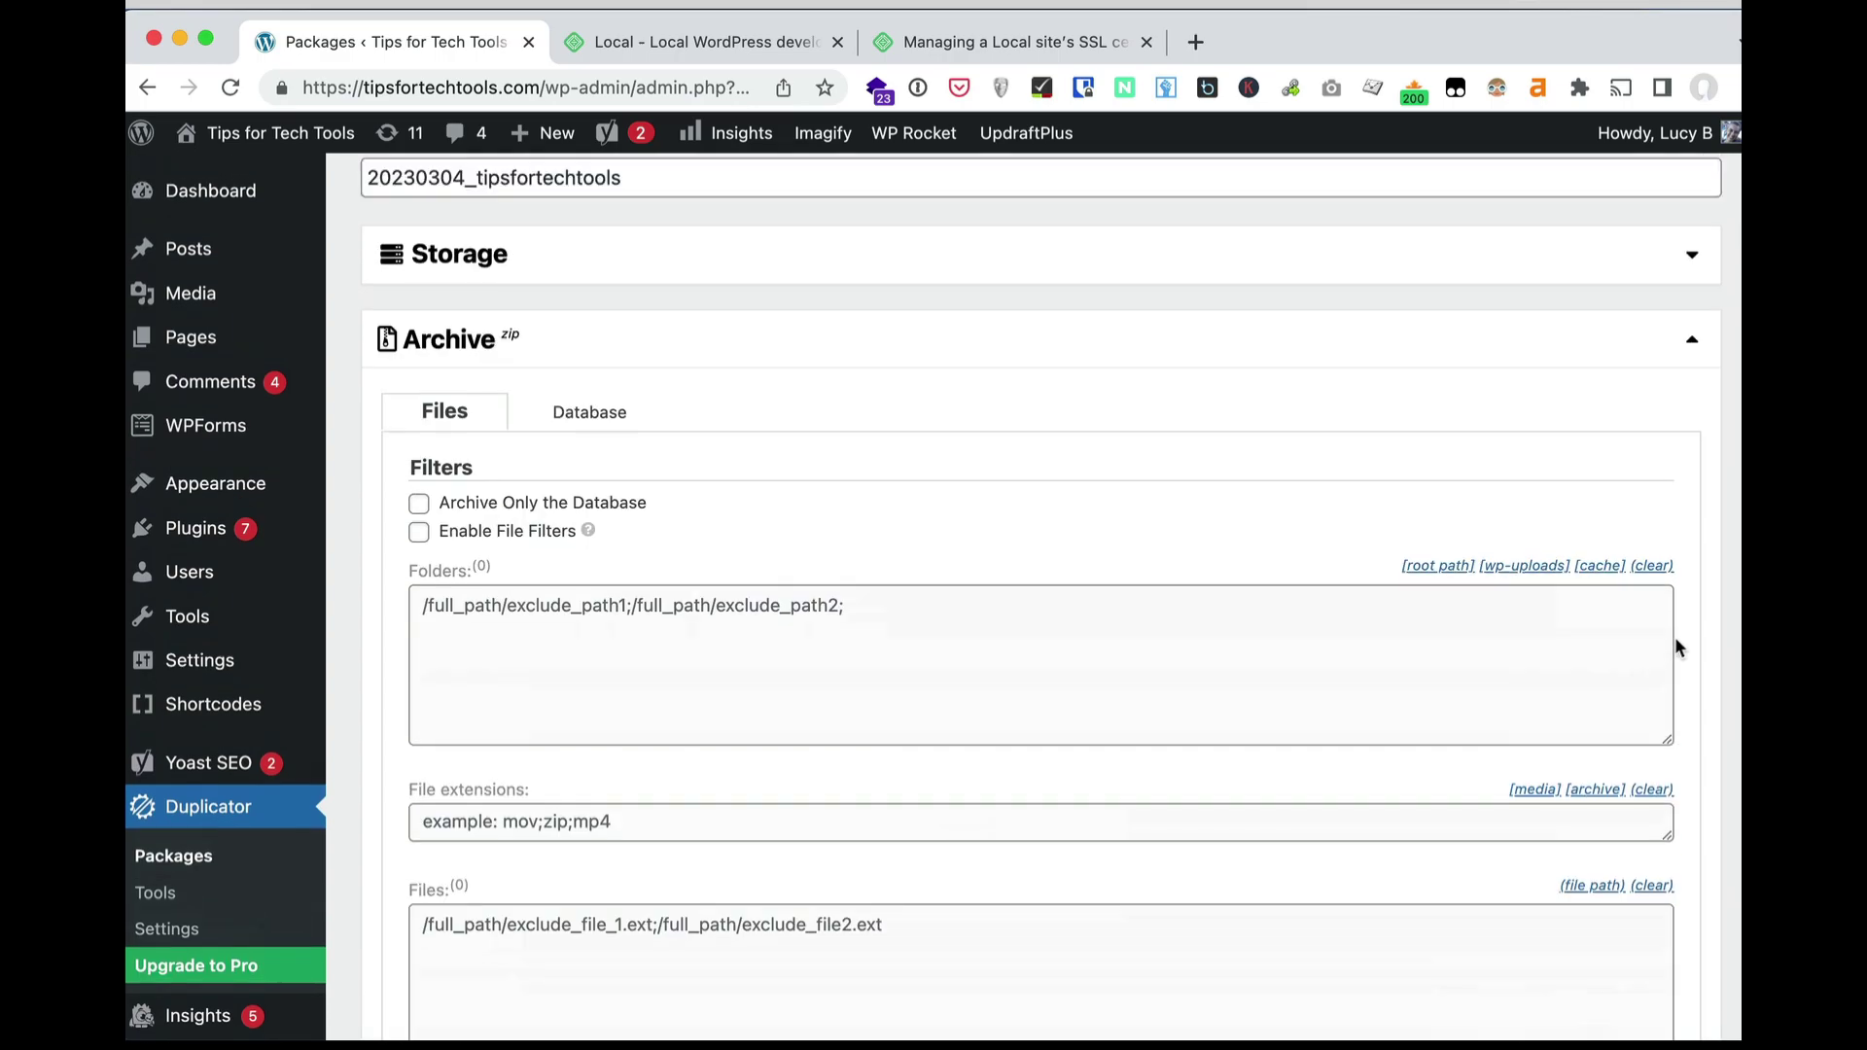
pyautogui.click(1655, 370)
pyautogui.scroll(-1, 1561, 409)
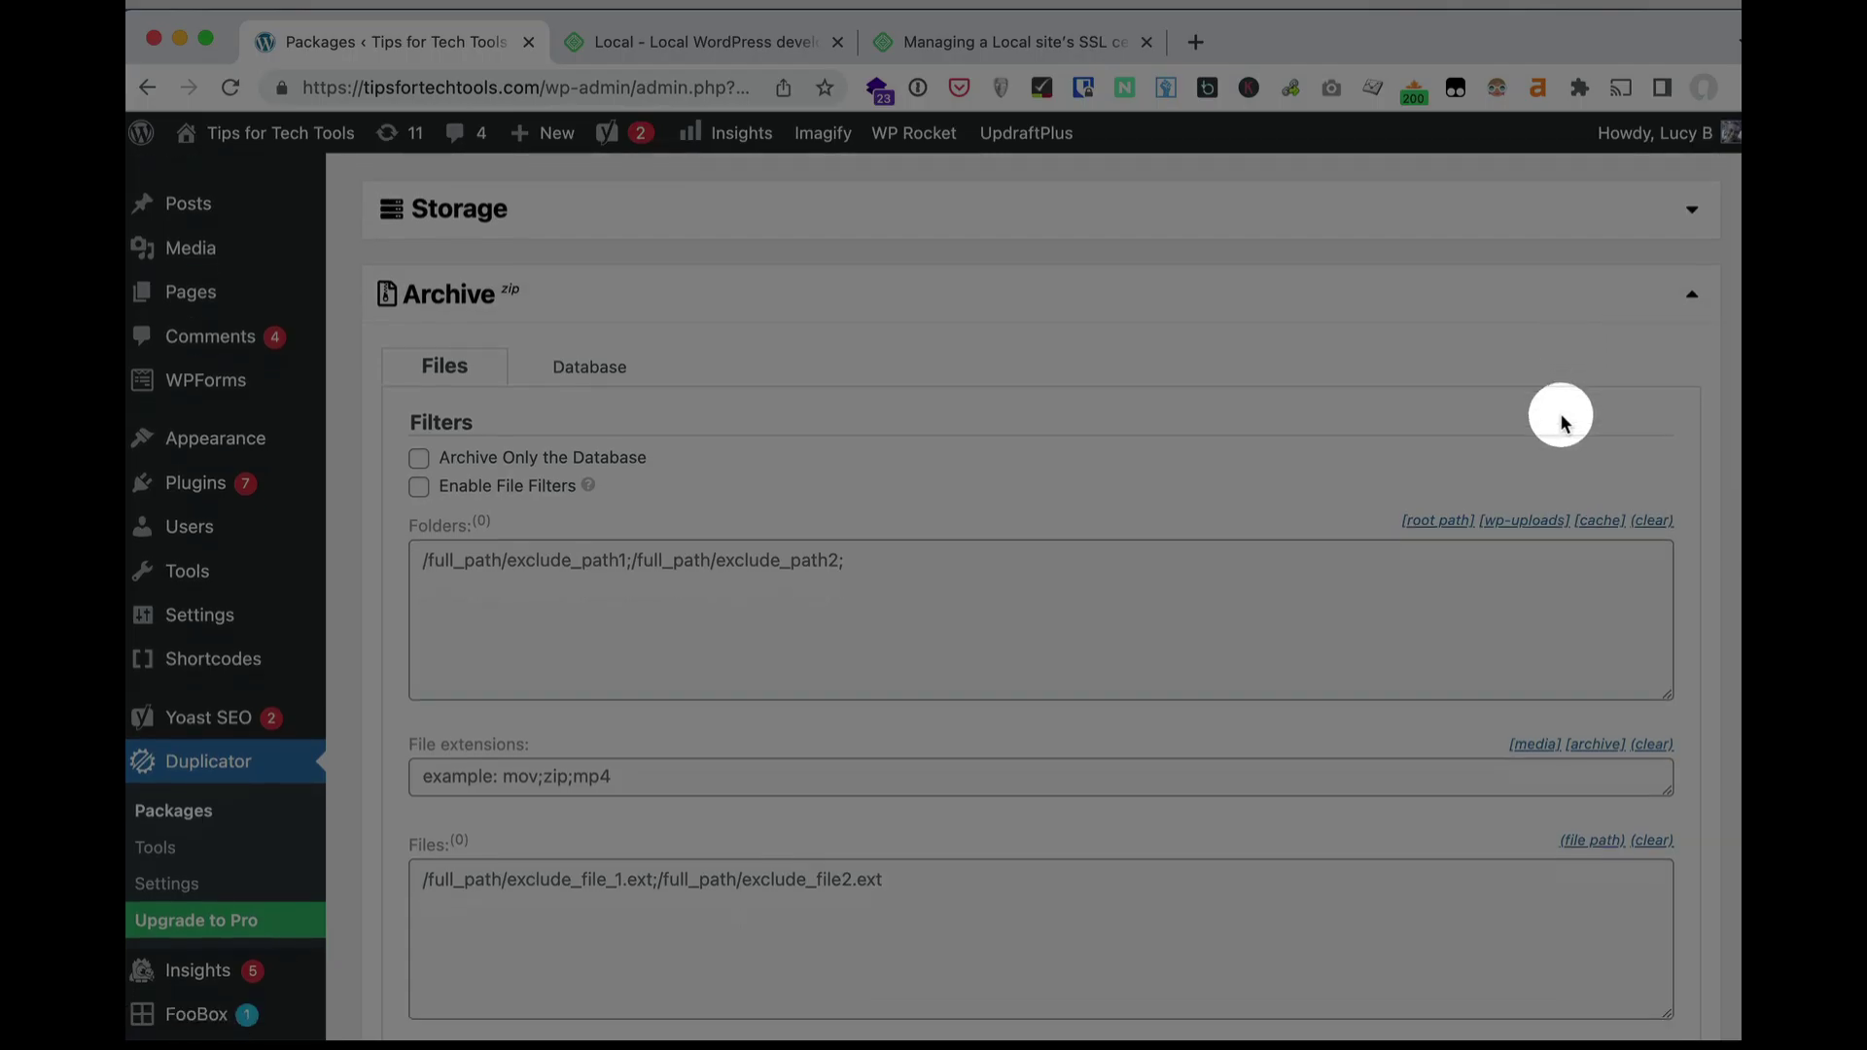
pyautogui.click(1439, 562)
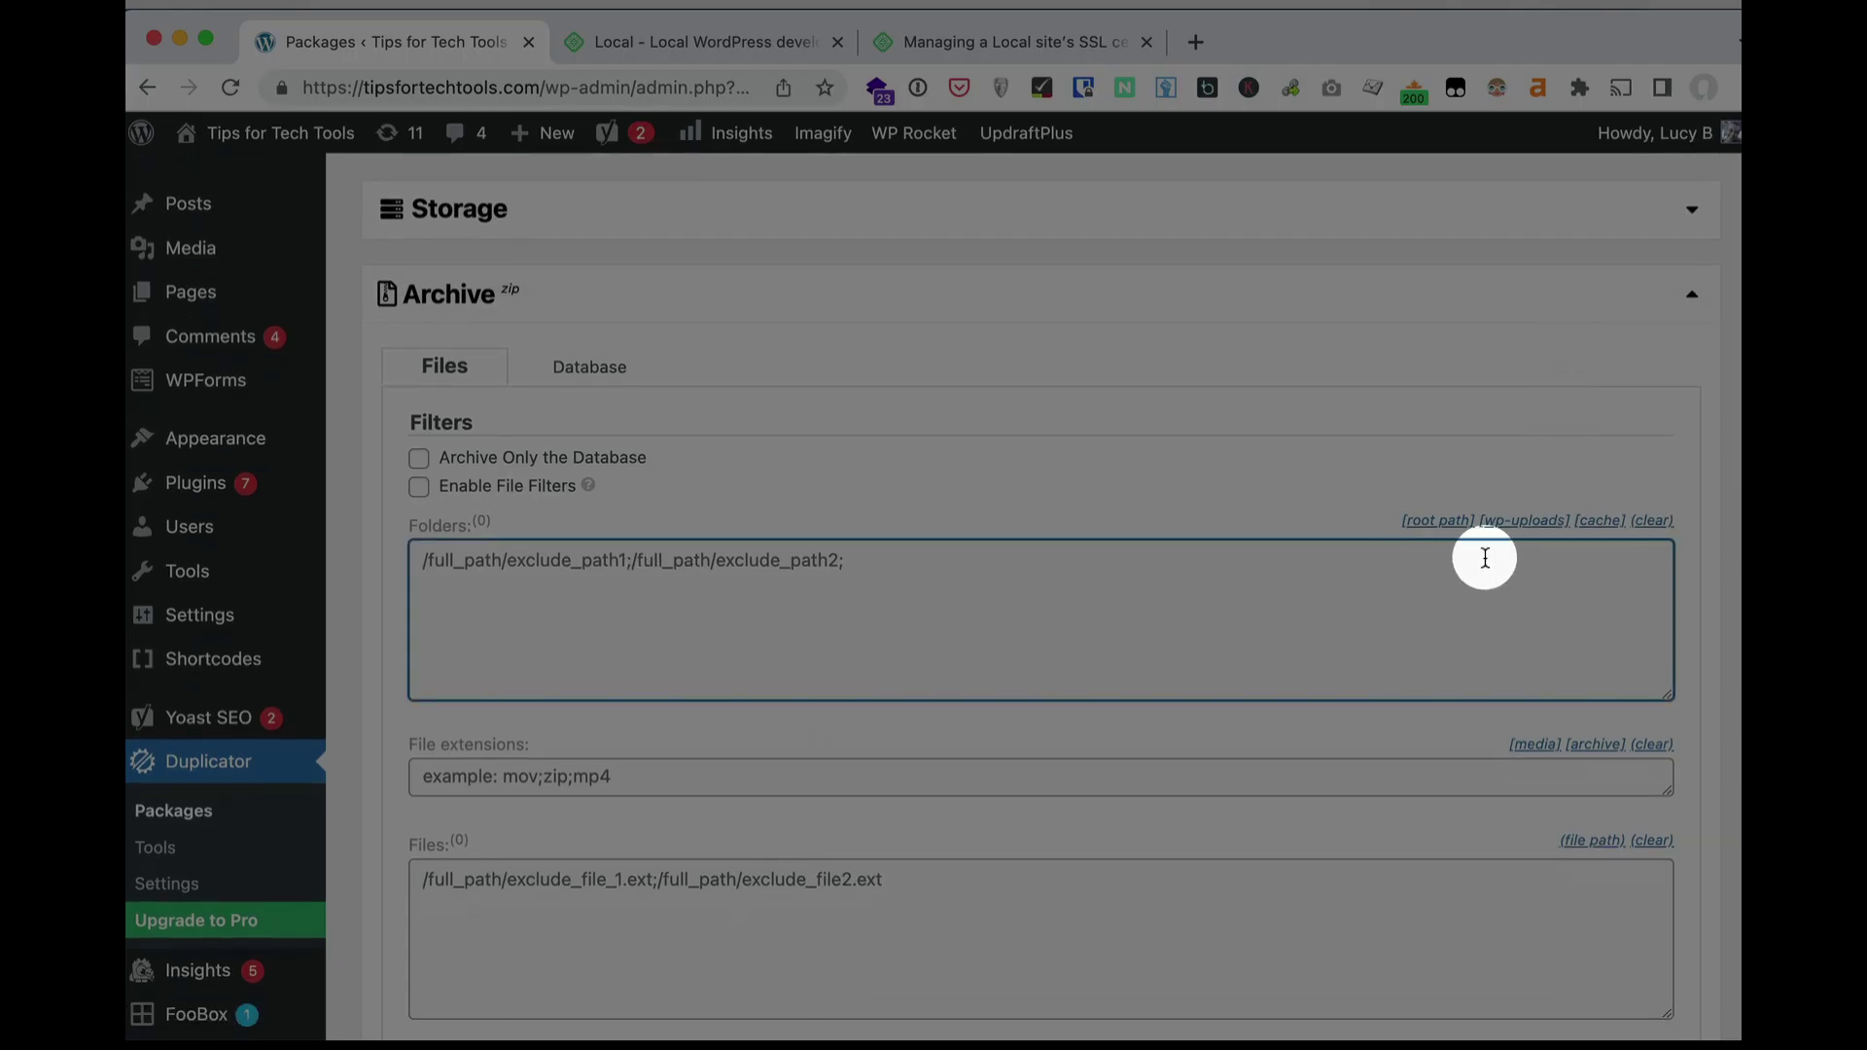
pyautogui.click(1581, 526)
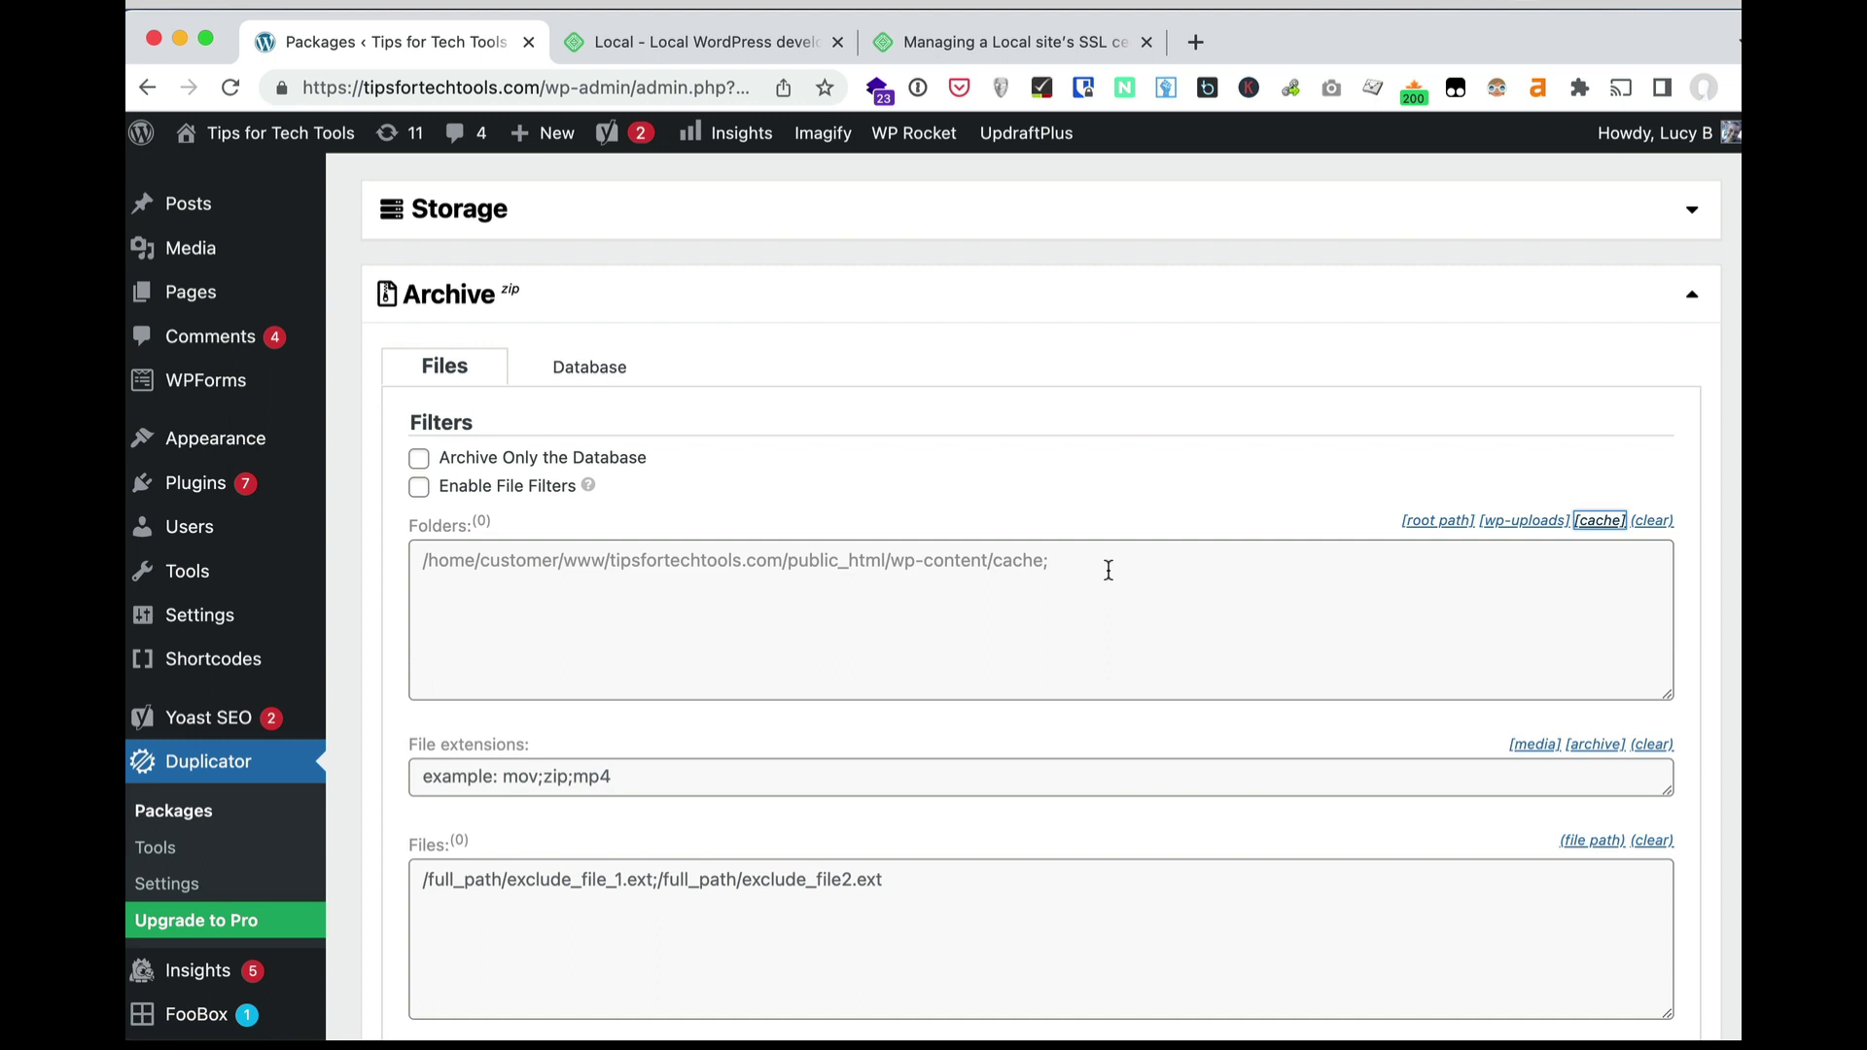
# Proceed to the scan of the site and review the Setup and Archive check results.
pyautogui.scroll(-4, 1109, 570)
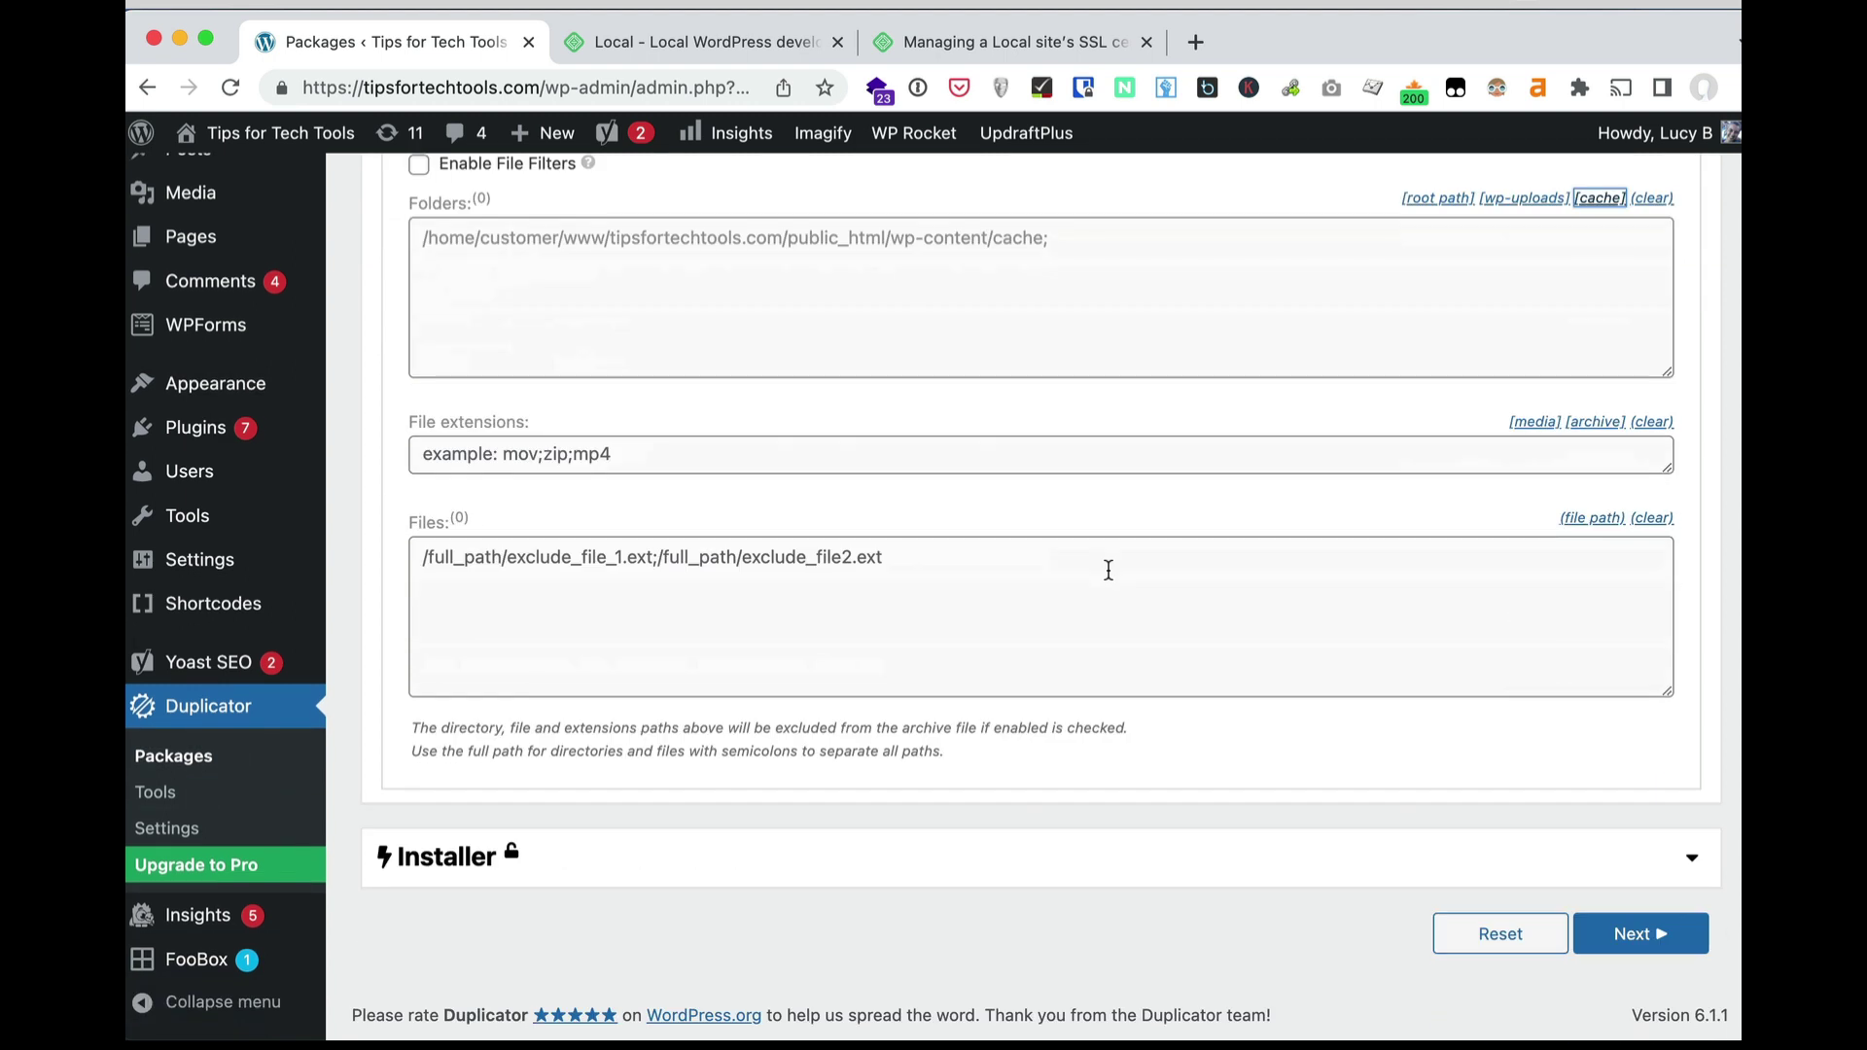
pyautogui.click(1634, 936)
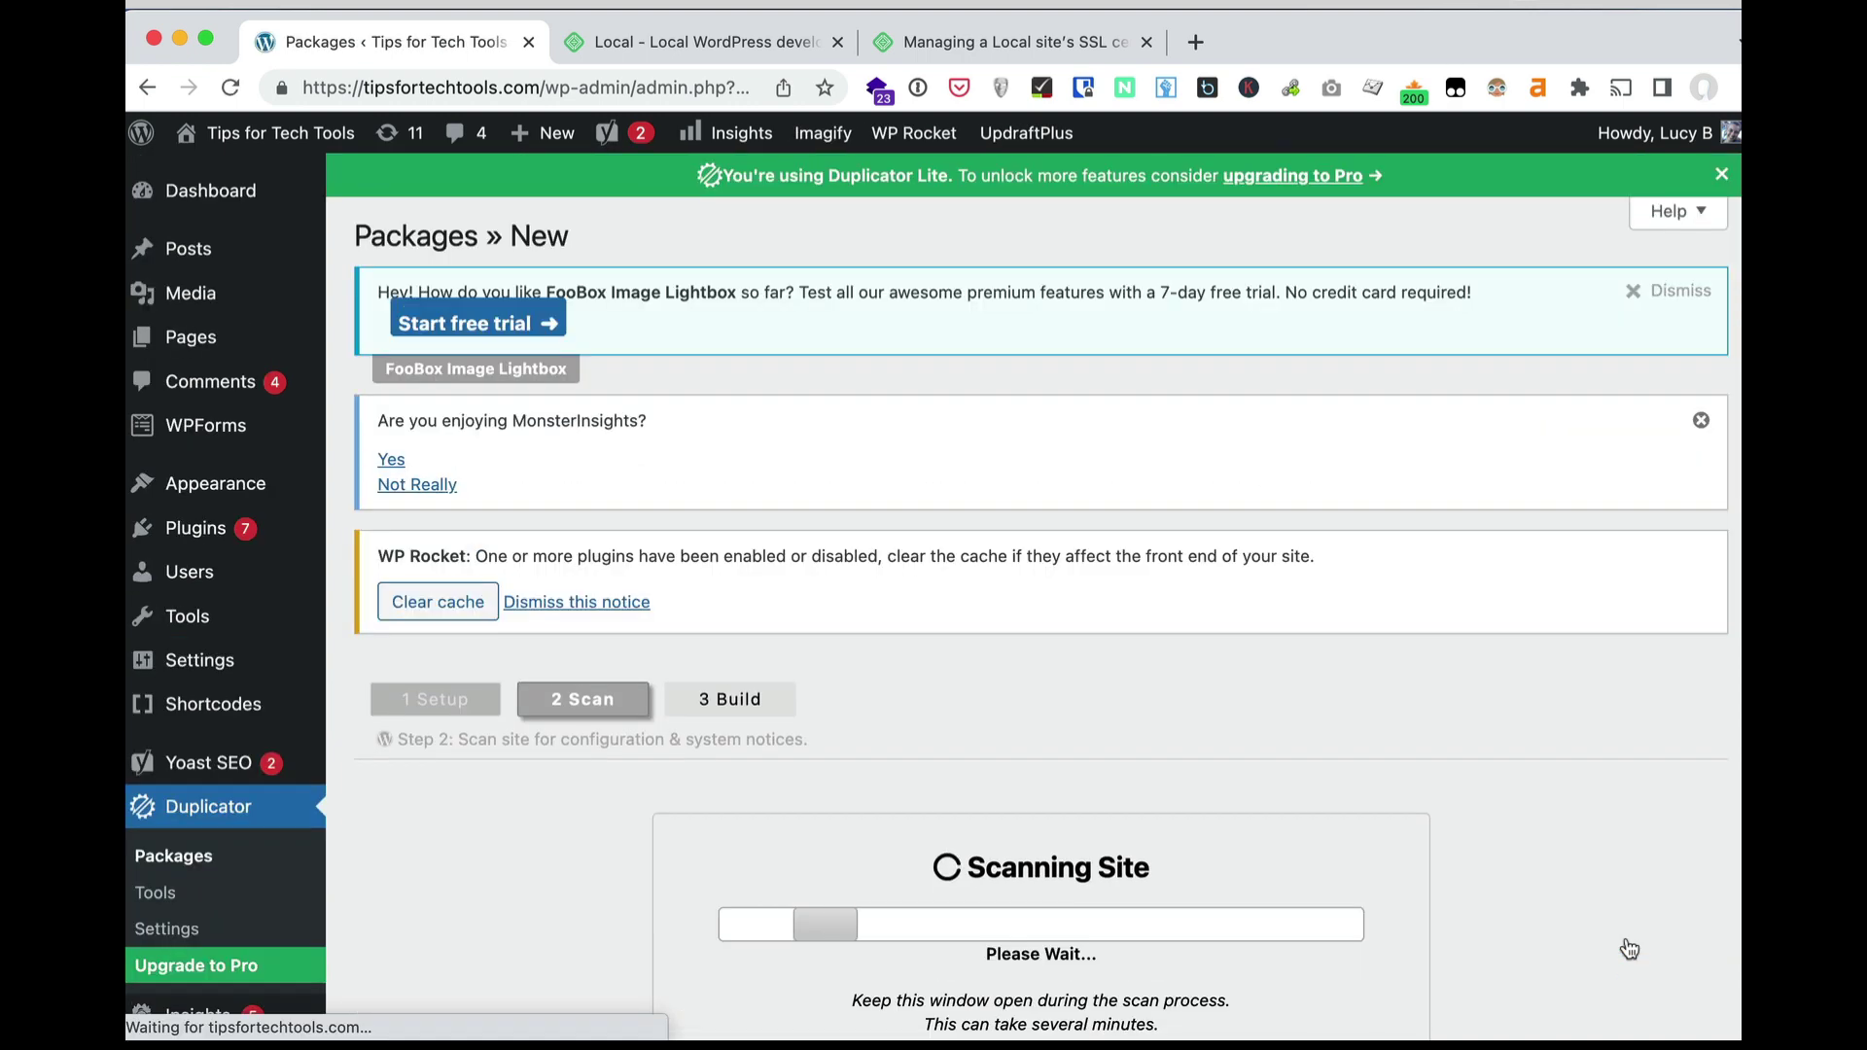
pyautogui.scroll(-1, 1536, 791)
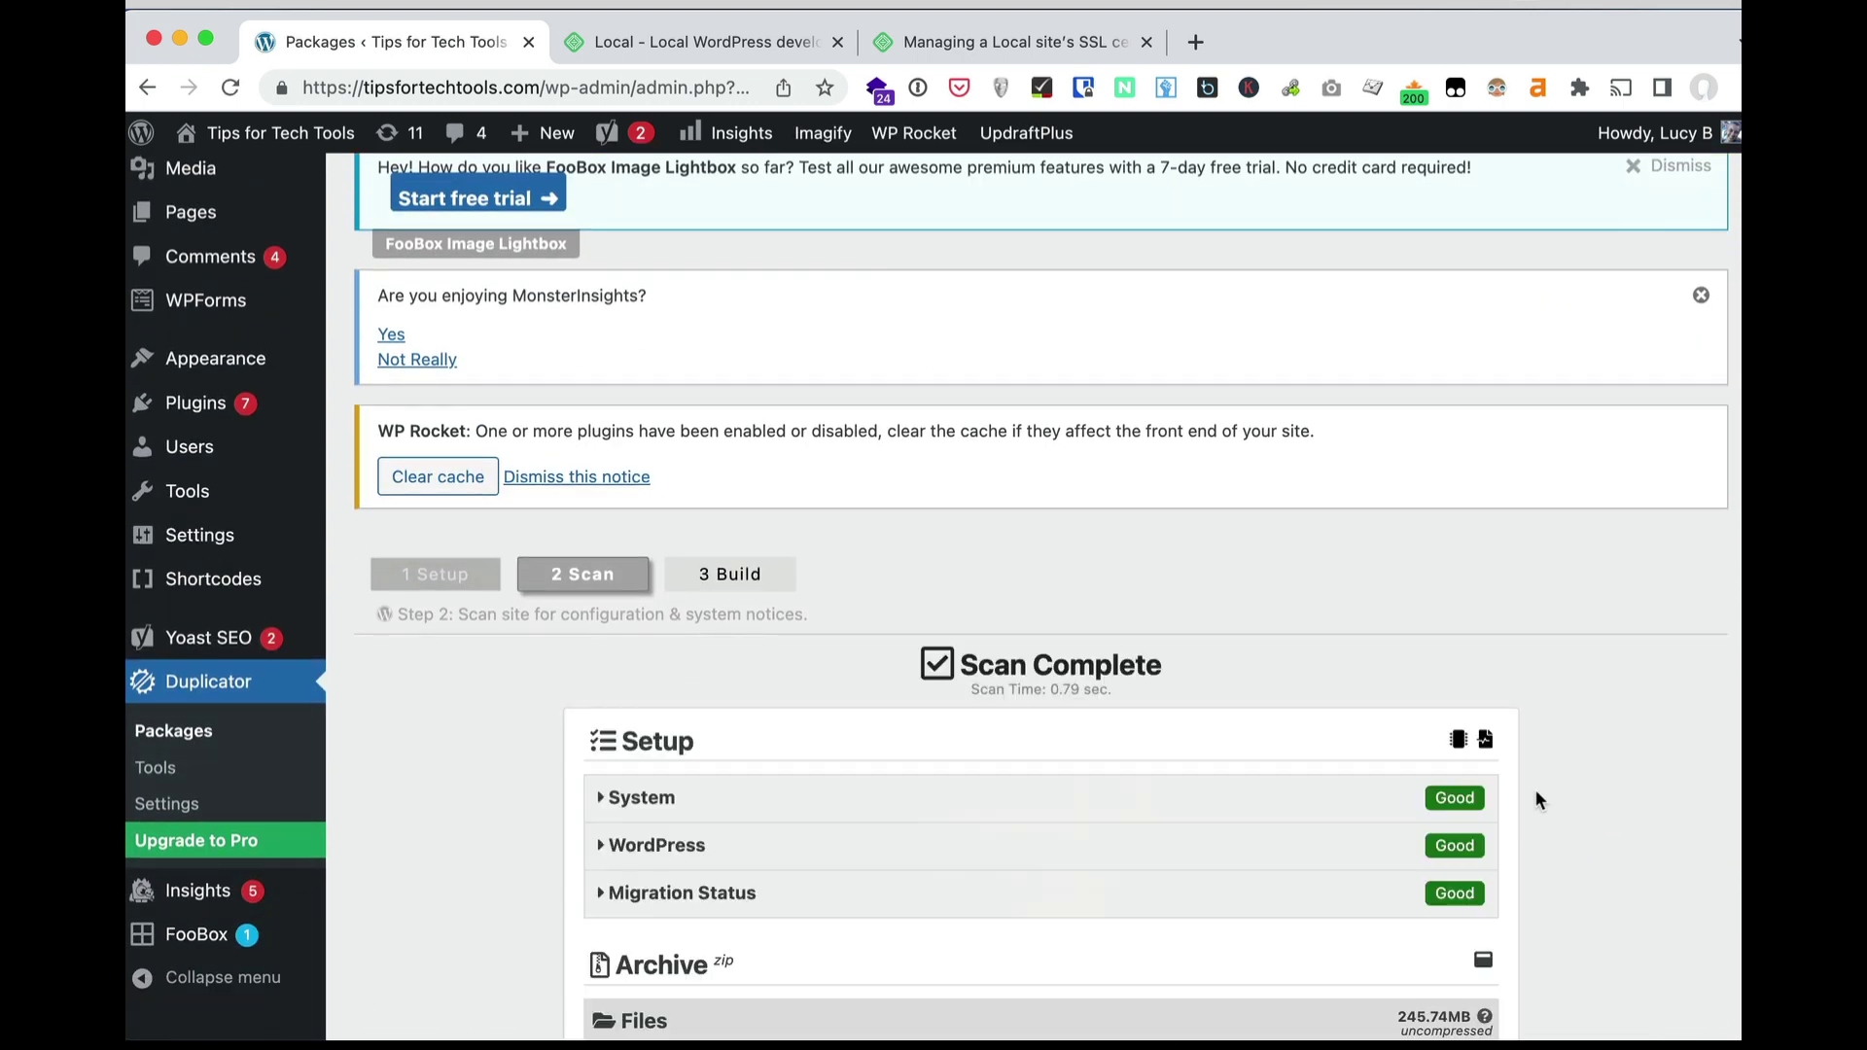
pyautogui.scroll(-3, 1542, 770)
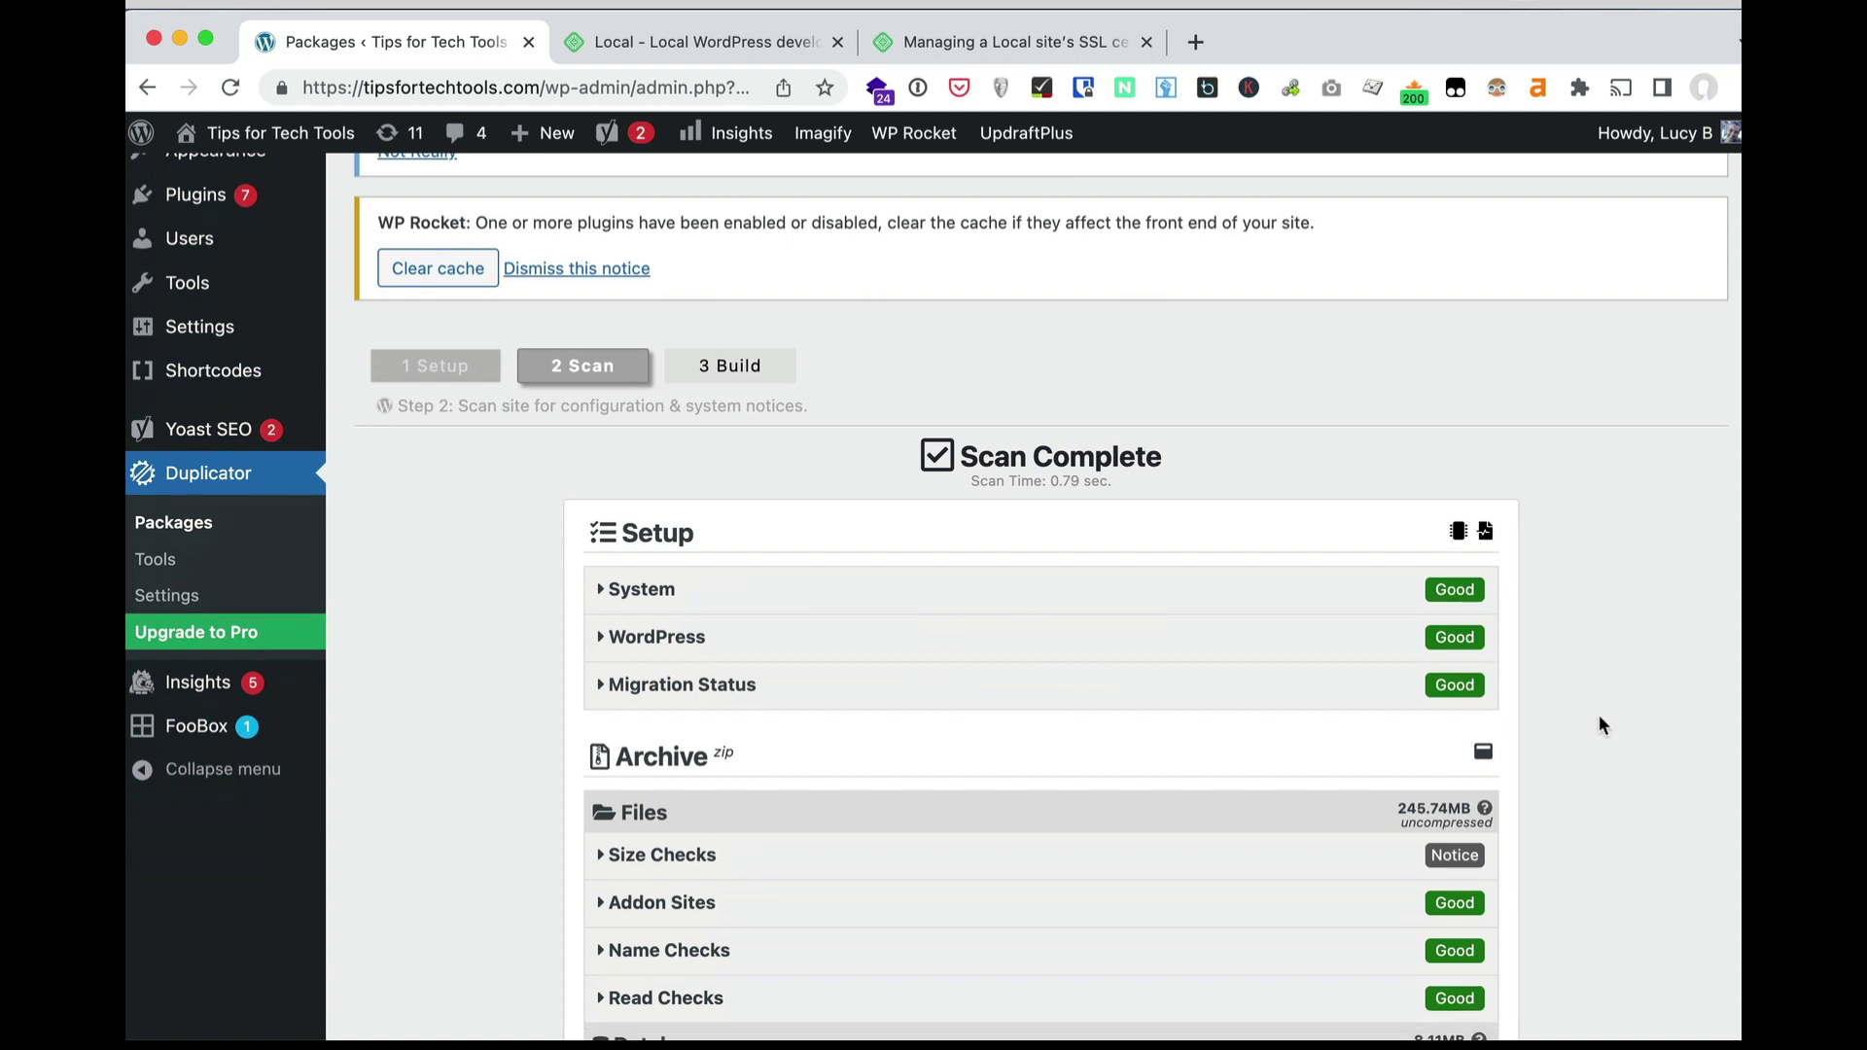
pyautogui.scroll(-3, 1599, 714)
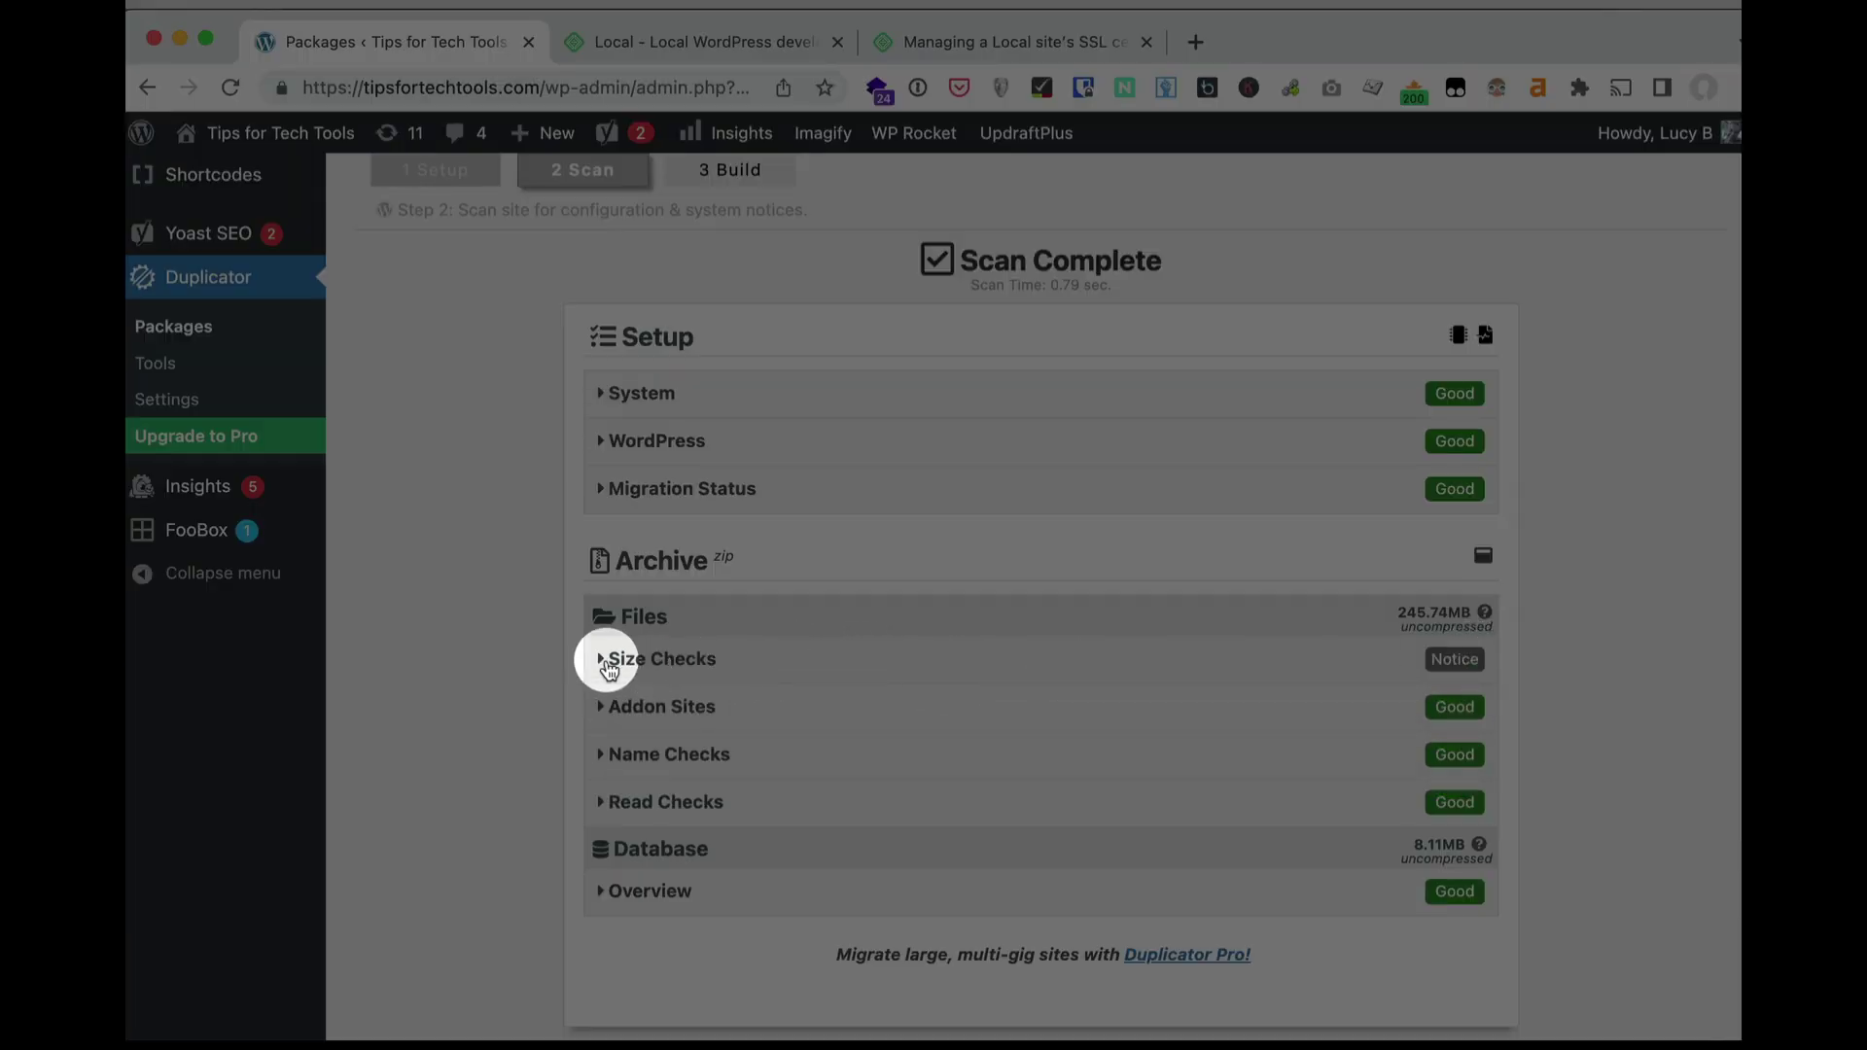
# Expand the Size Checks entry of the scan results and examine its notice details.
pyautogui.click(609, 669)
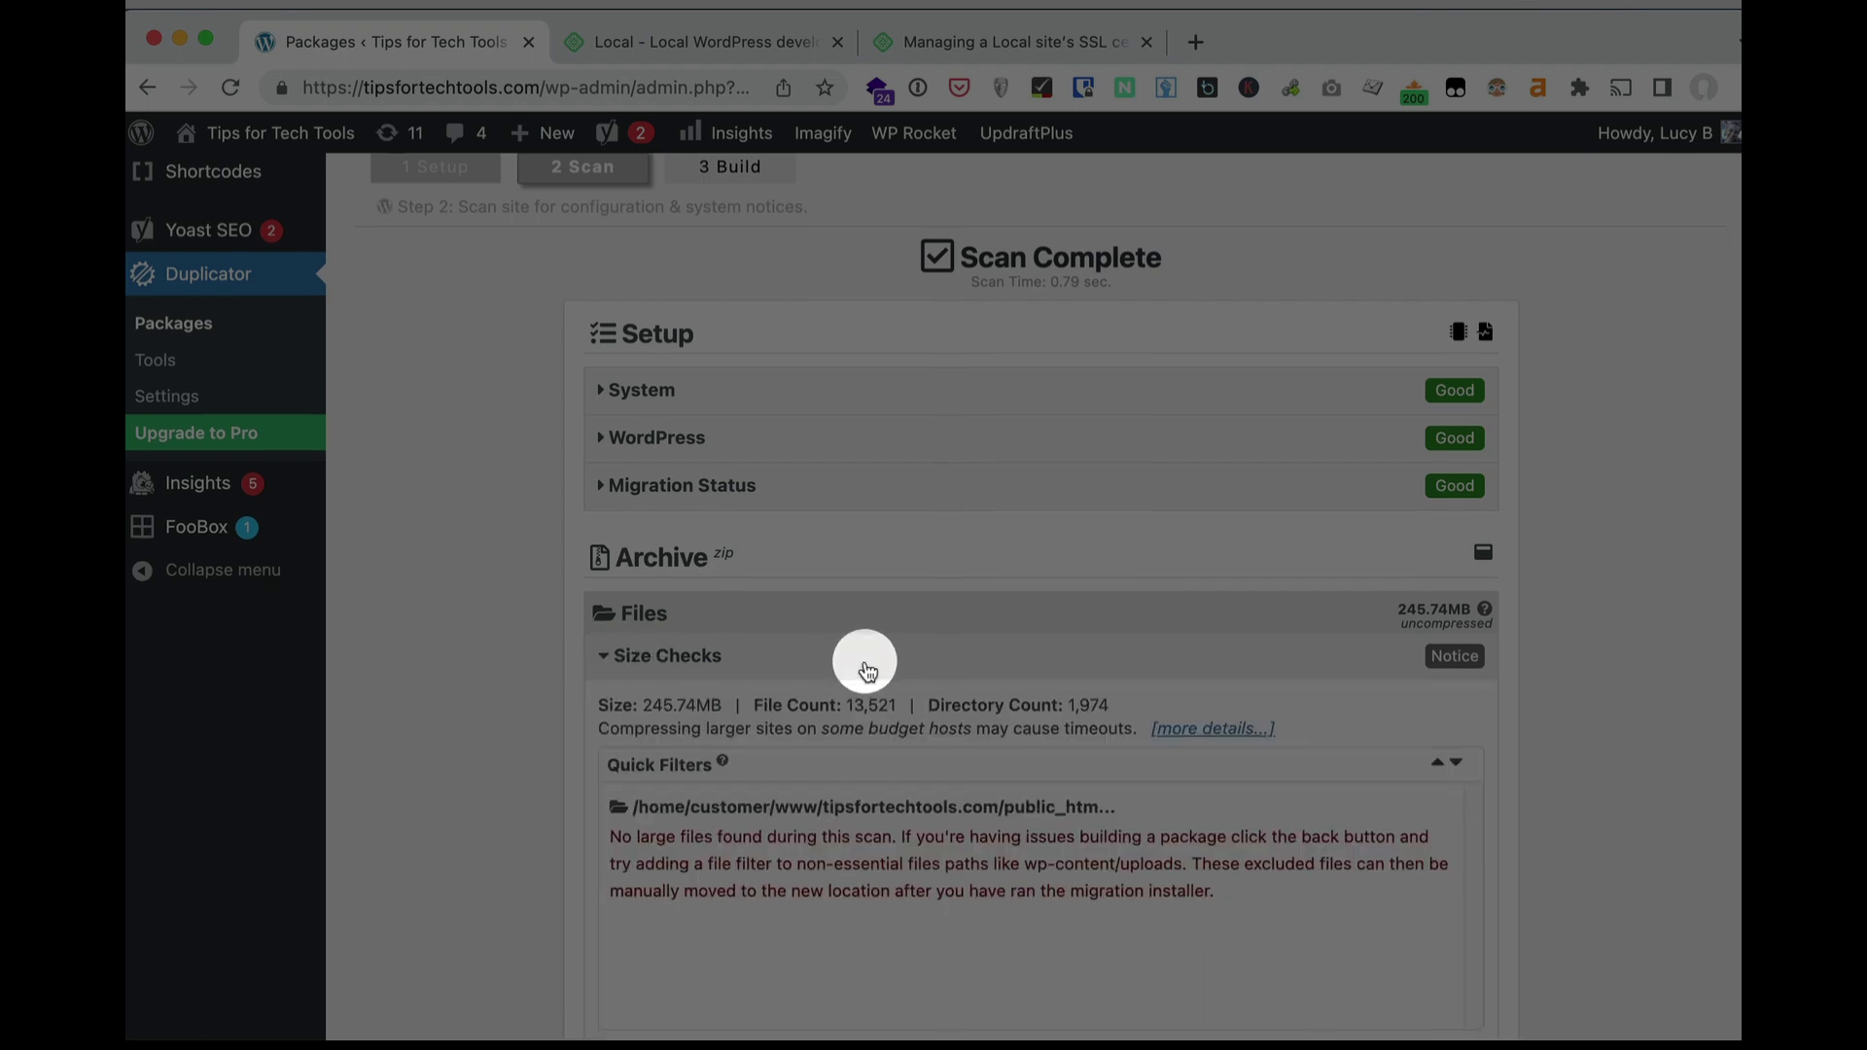
pyautogui.scroll(-2, 864, 666)
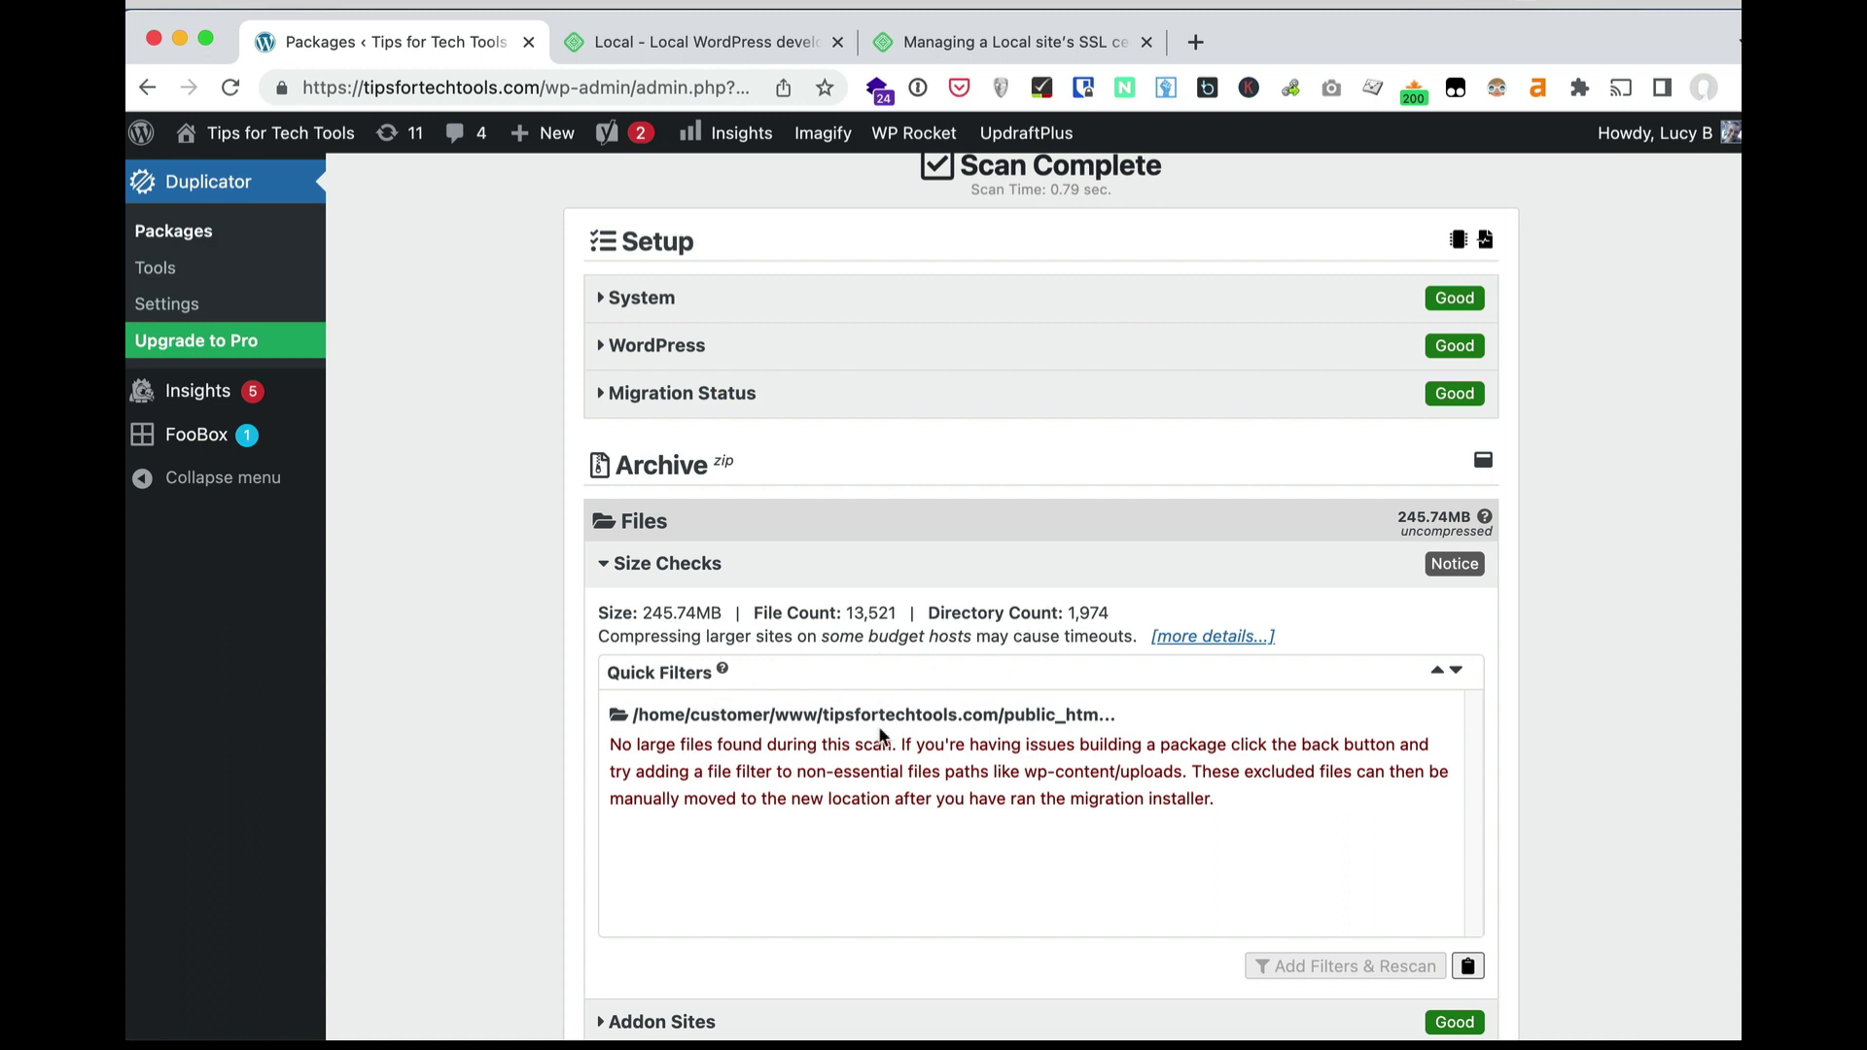
pyautogui.scroll(-3, 879, 734)
pyautogui.scroll(-1, 878, 726)
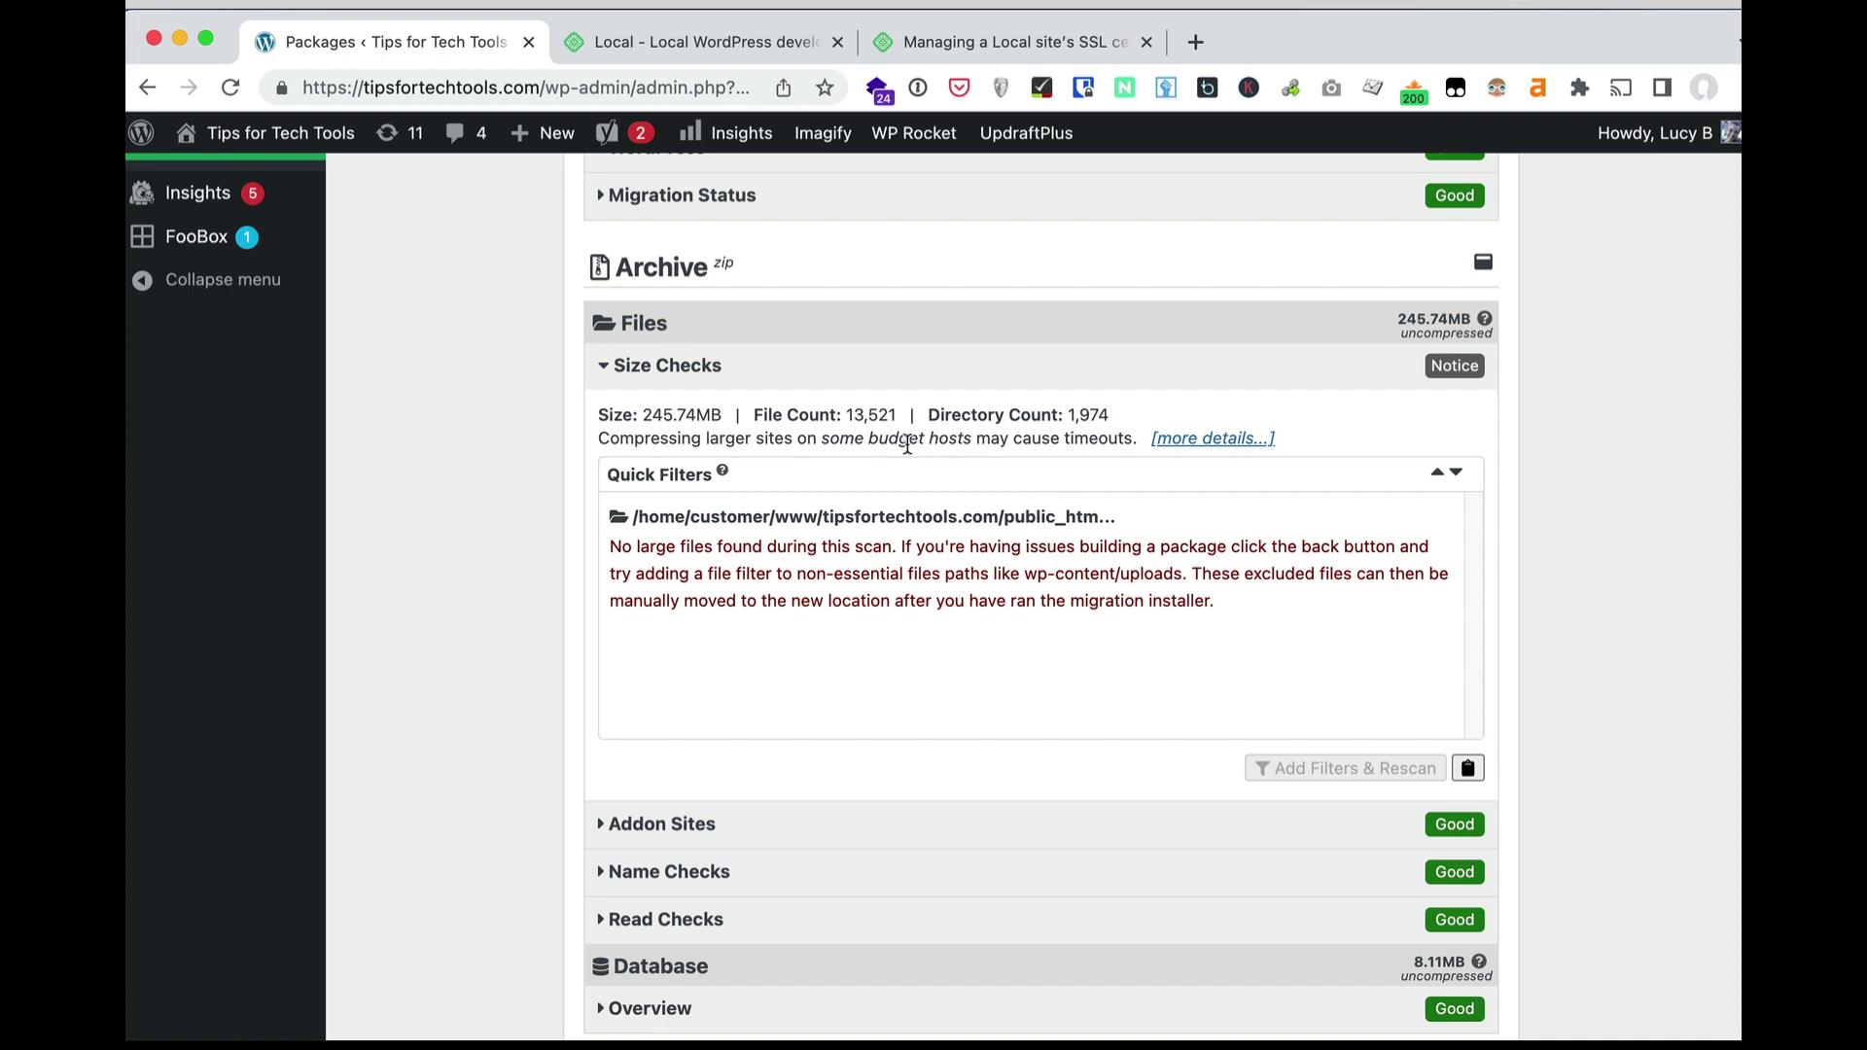
# Confirm continuing with the build process despite the notice status and build the package.
pyautogui.scroll(-3, 963, 513)
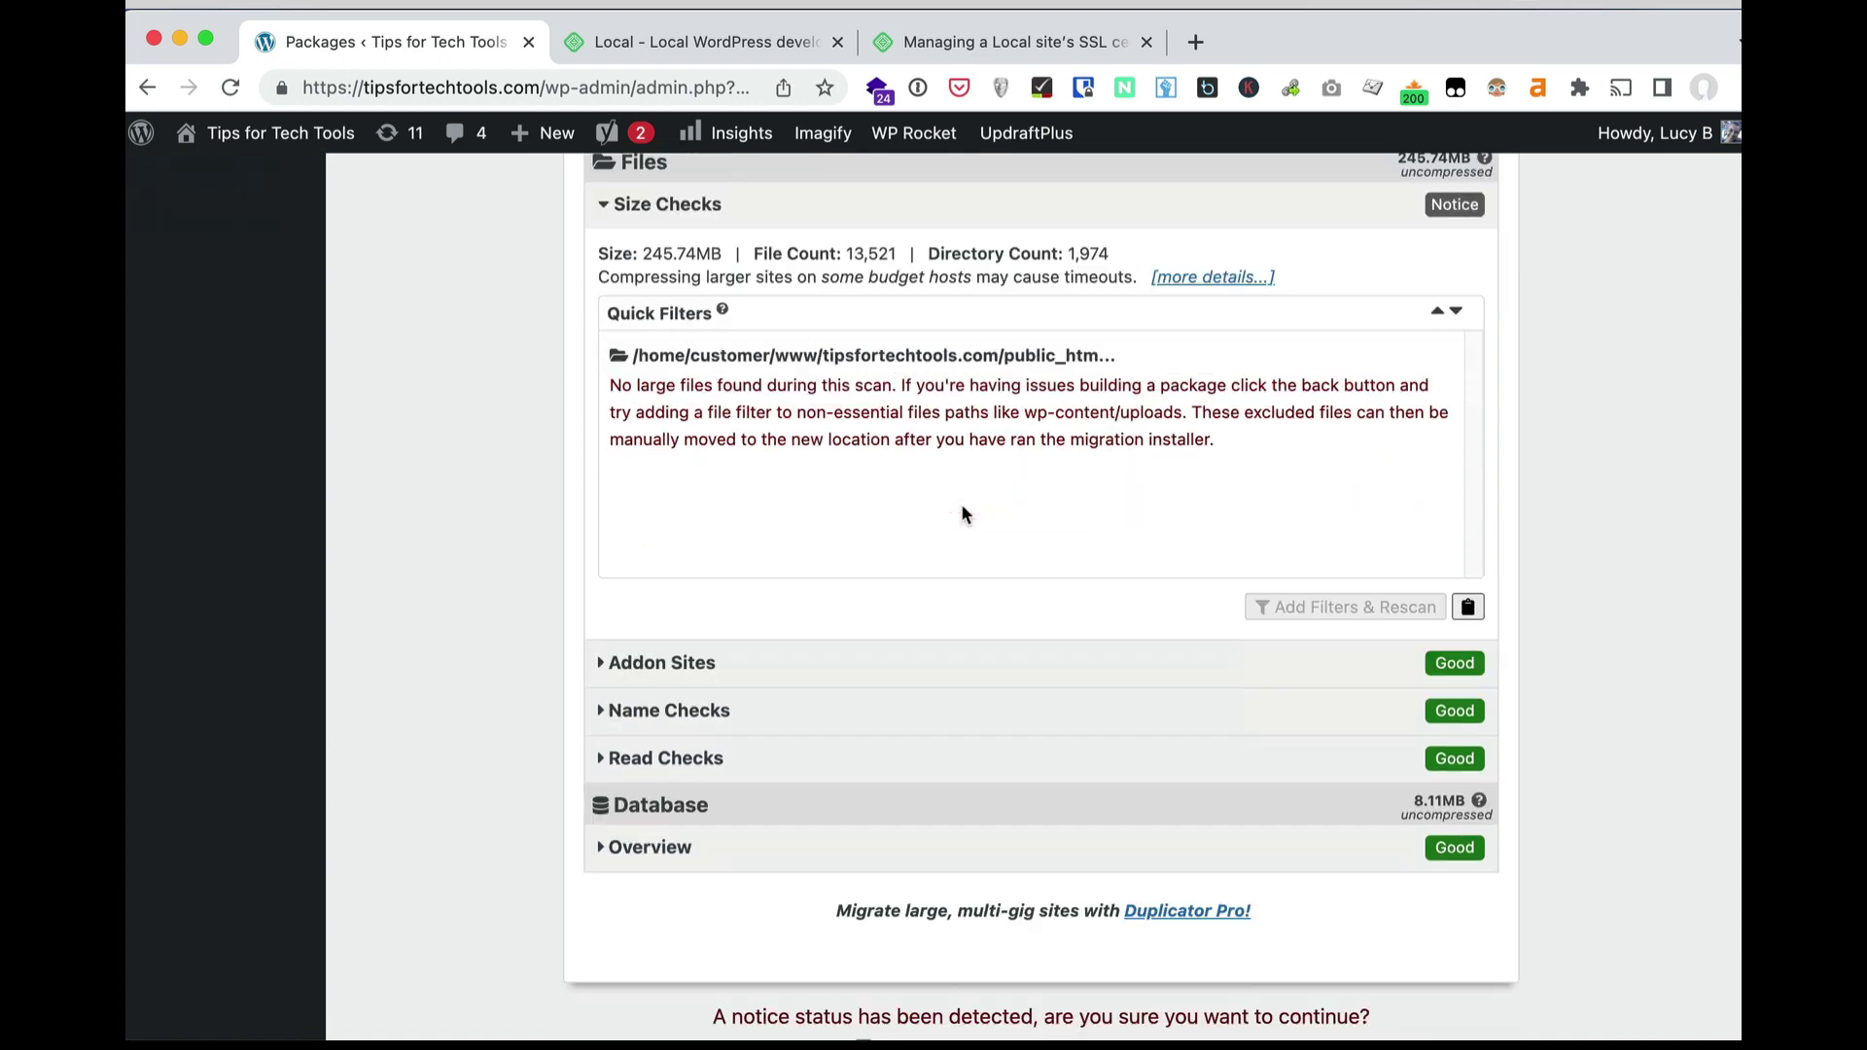
pyautogui.scroll(-4, 963, 514)
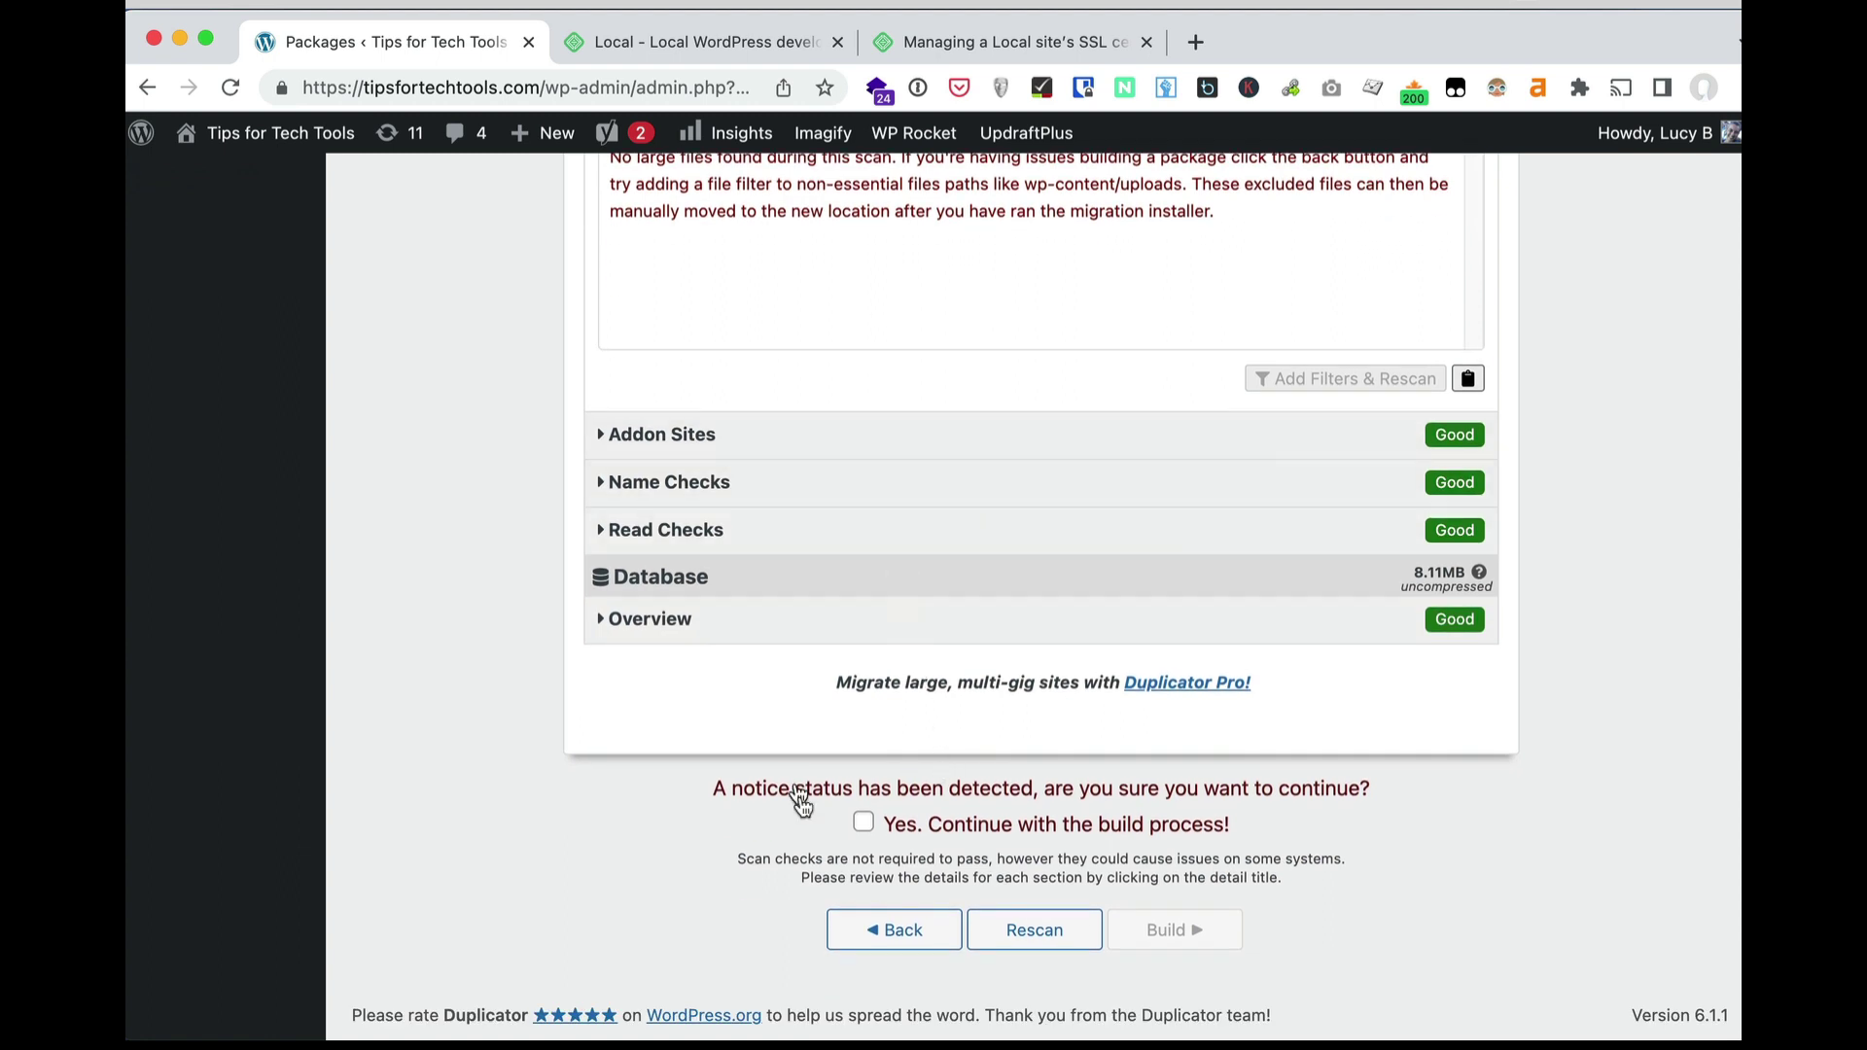
pyautogui.click(862, 822)
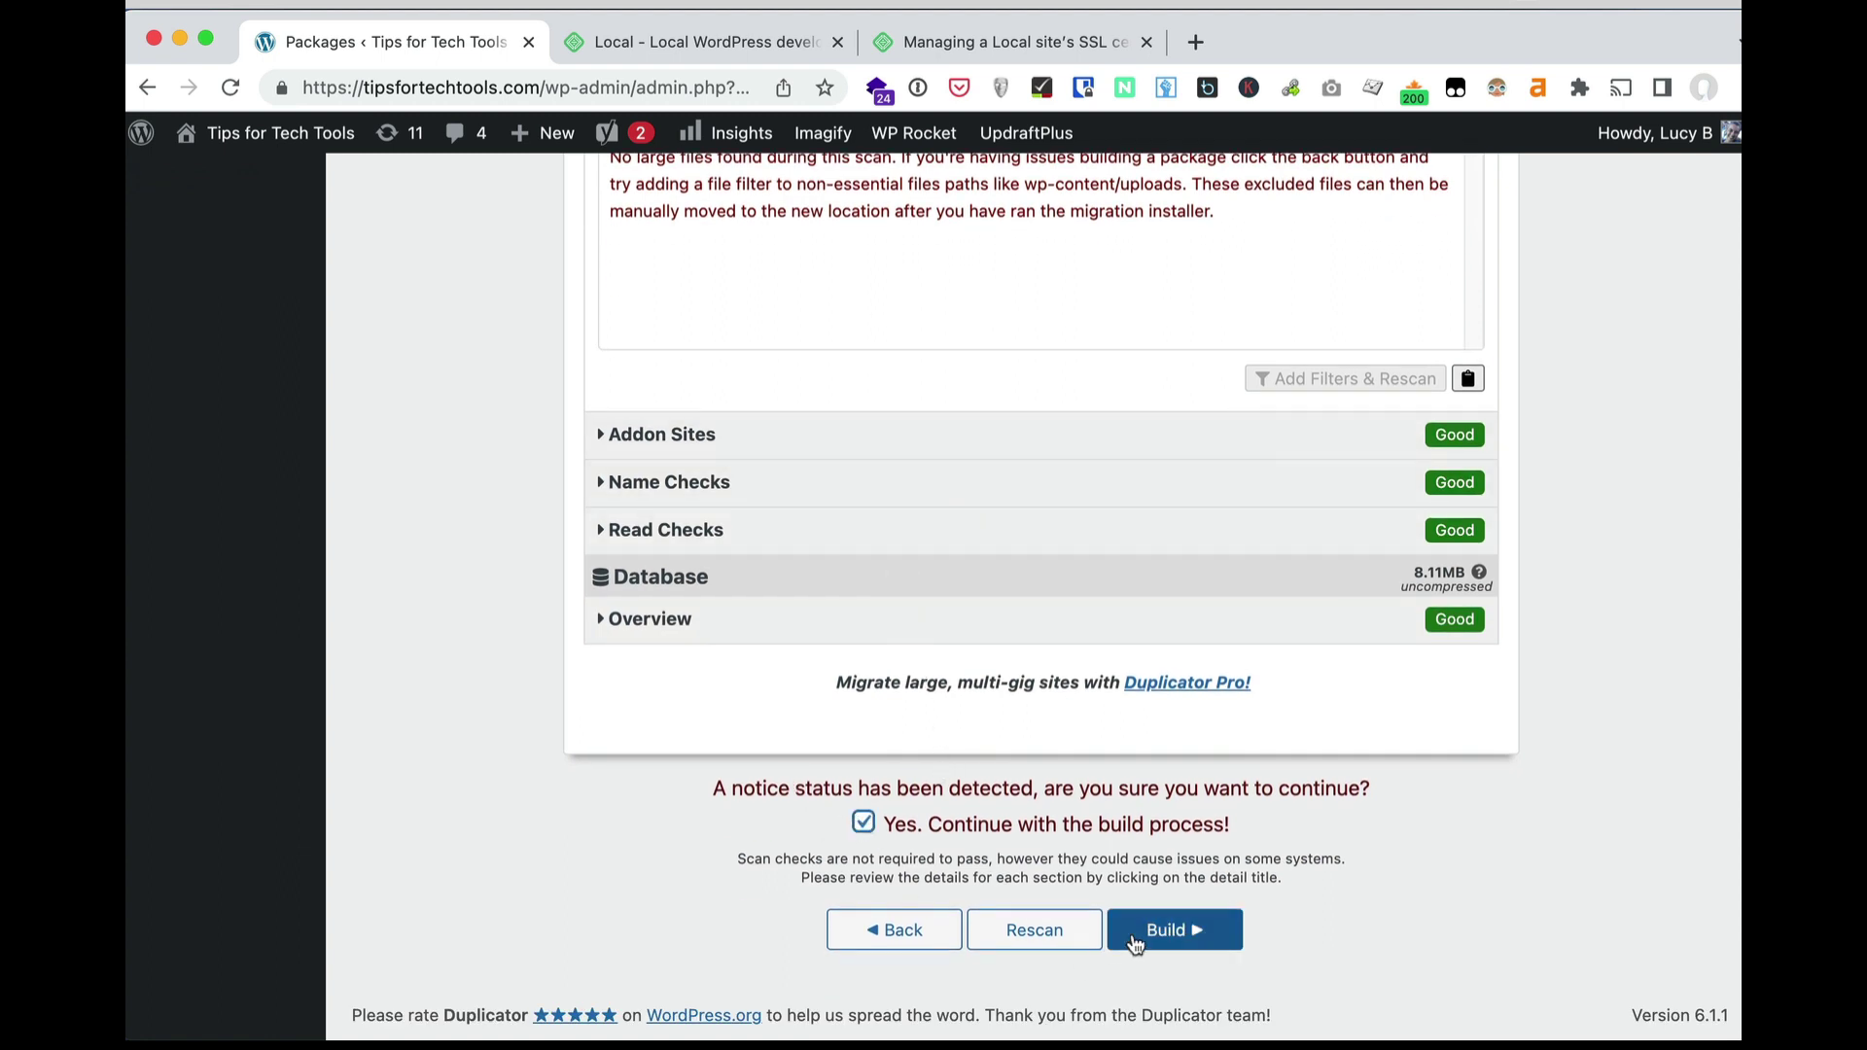
pyautogui.click(1144, 933)
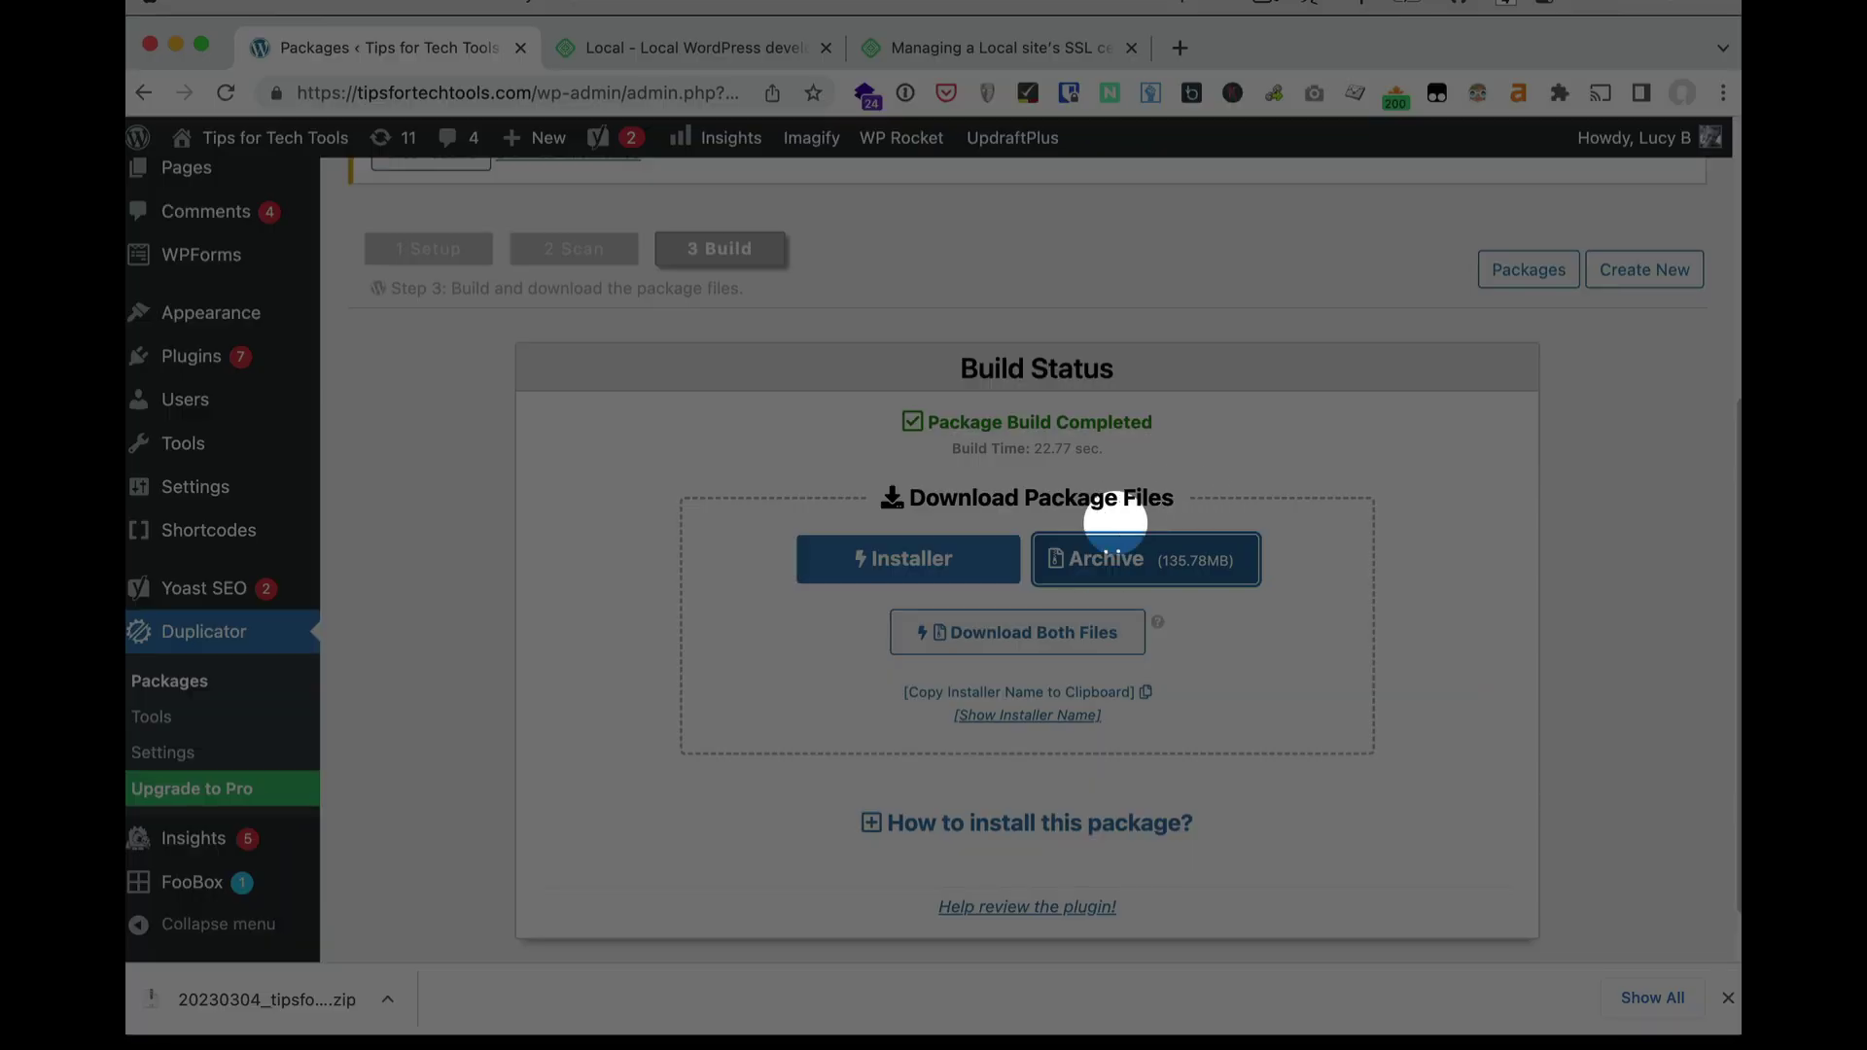
# Download the package archive into a new Desktop folder named "site backup".
pyautogui.click(1110, 572)
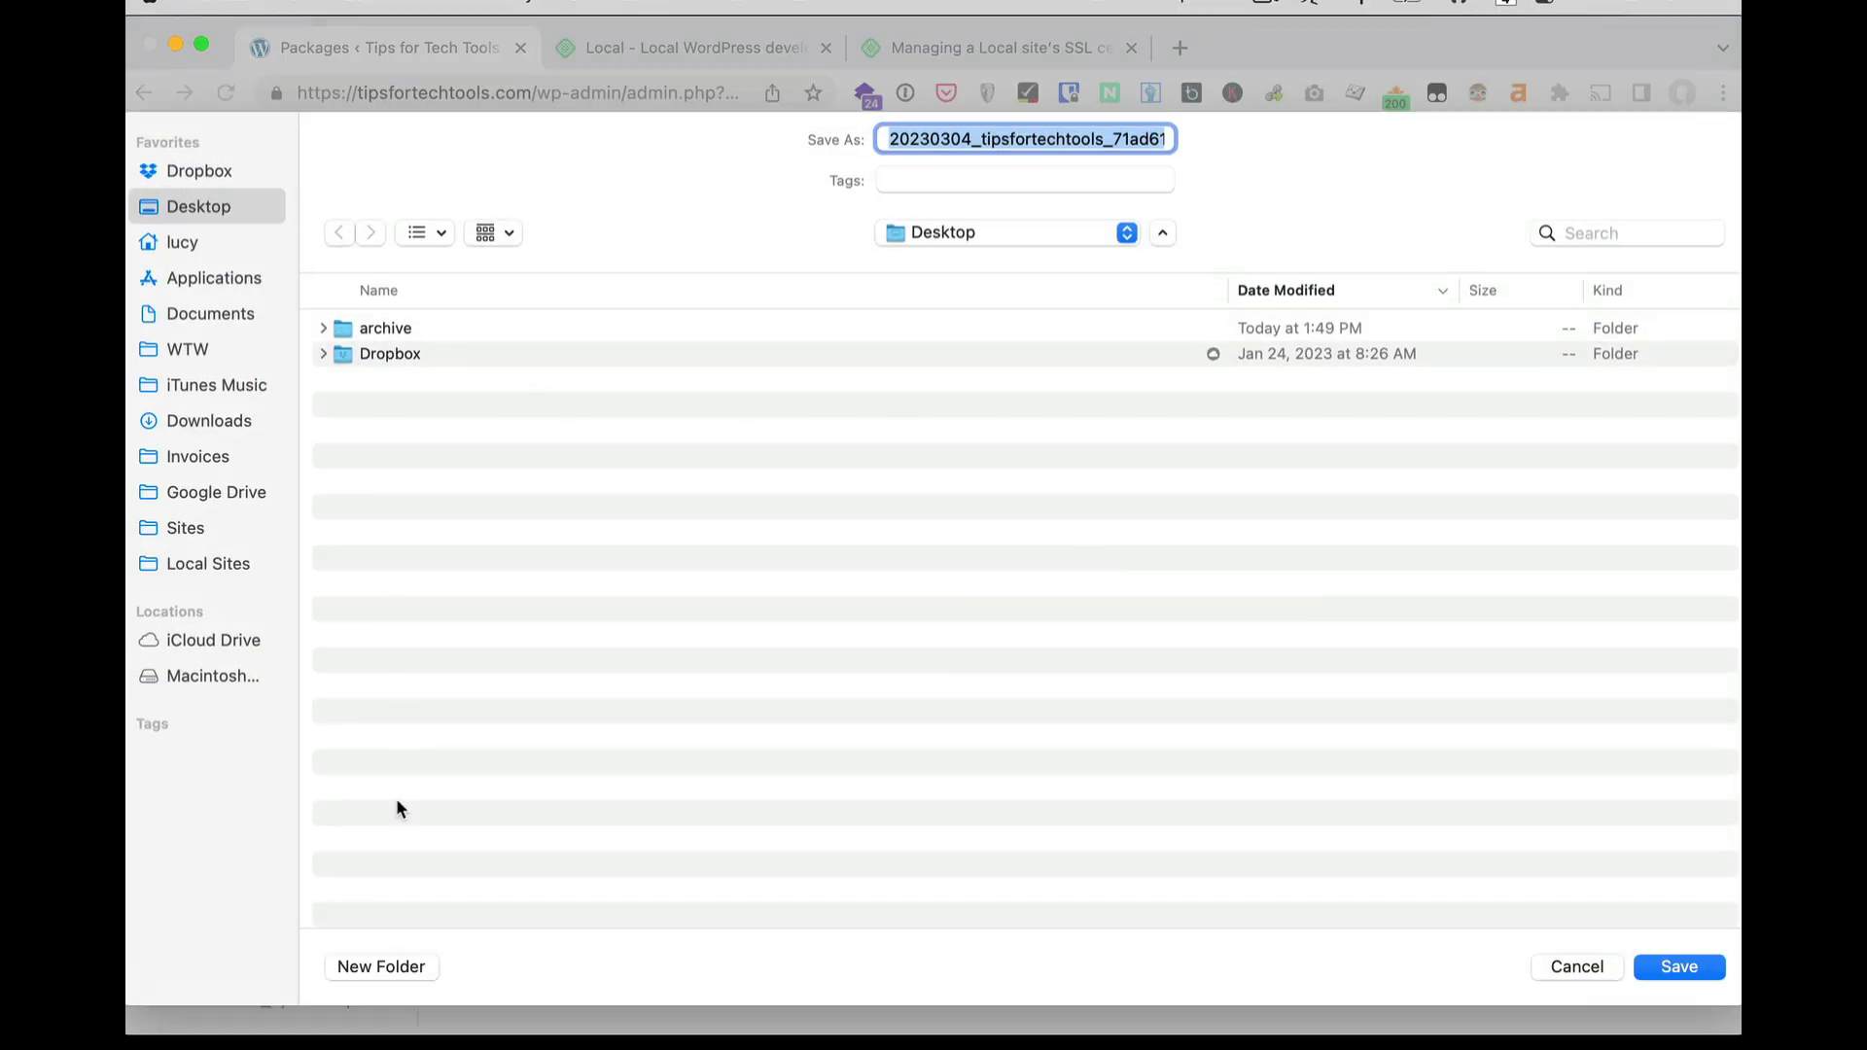
pyautogui.click(369, 967)
pyautogui.write('si')
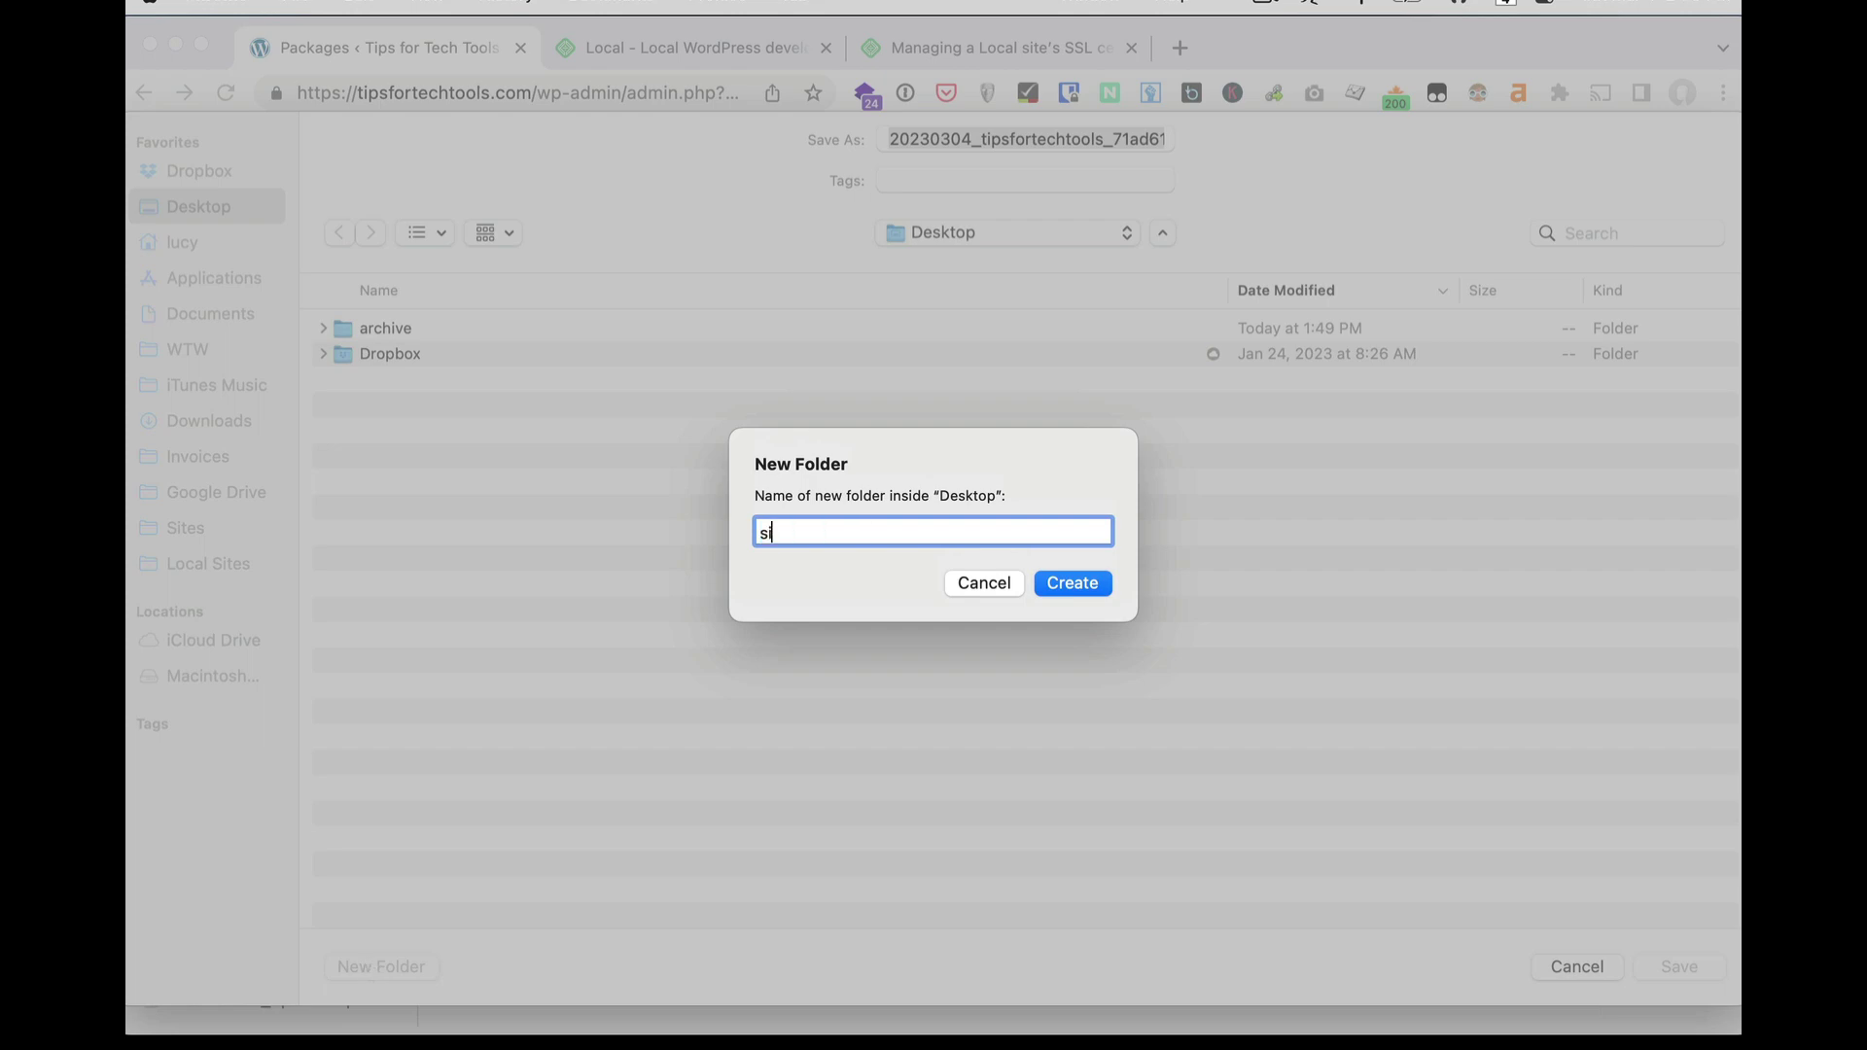
pyautogui.write('te backup')
pyautogui.press('Return')
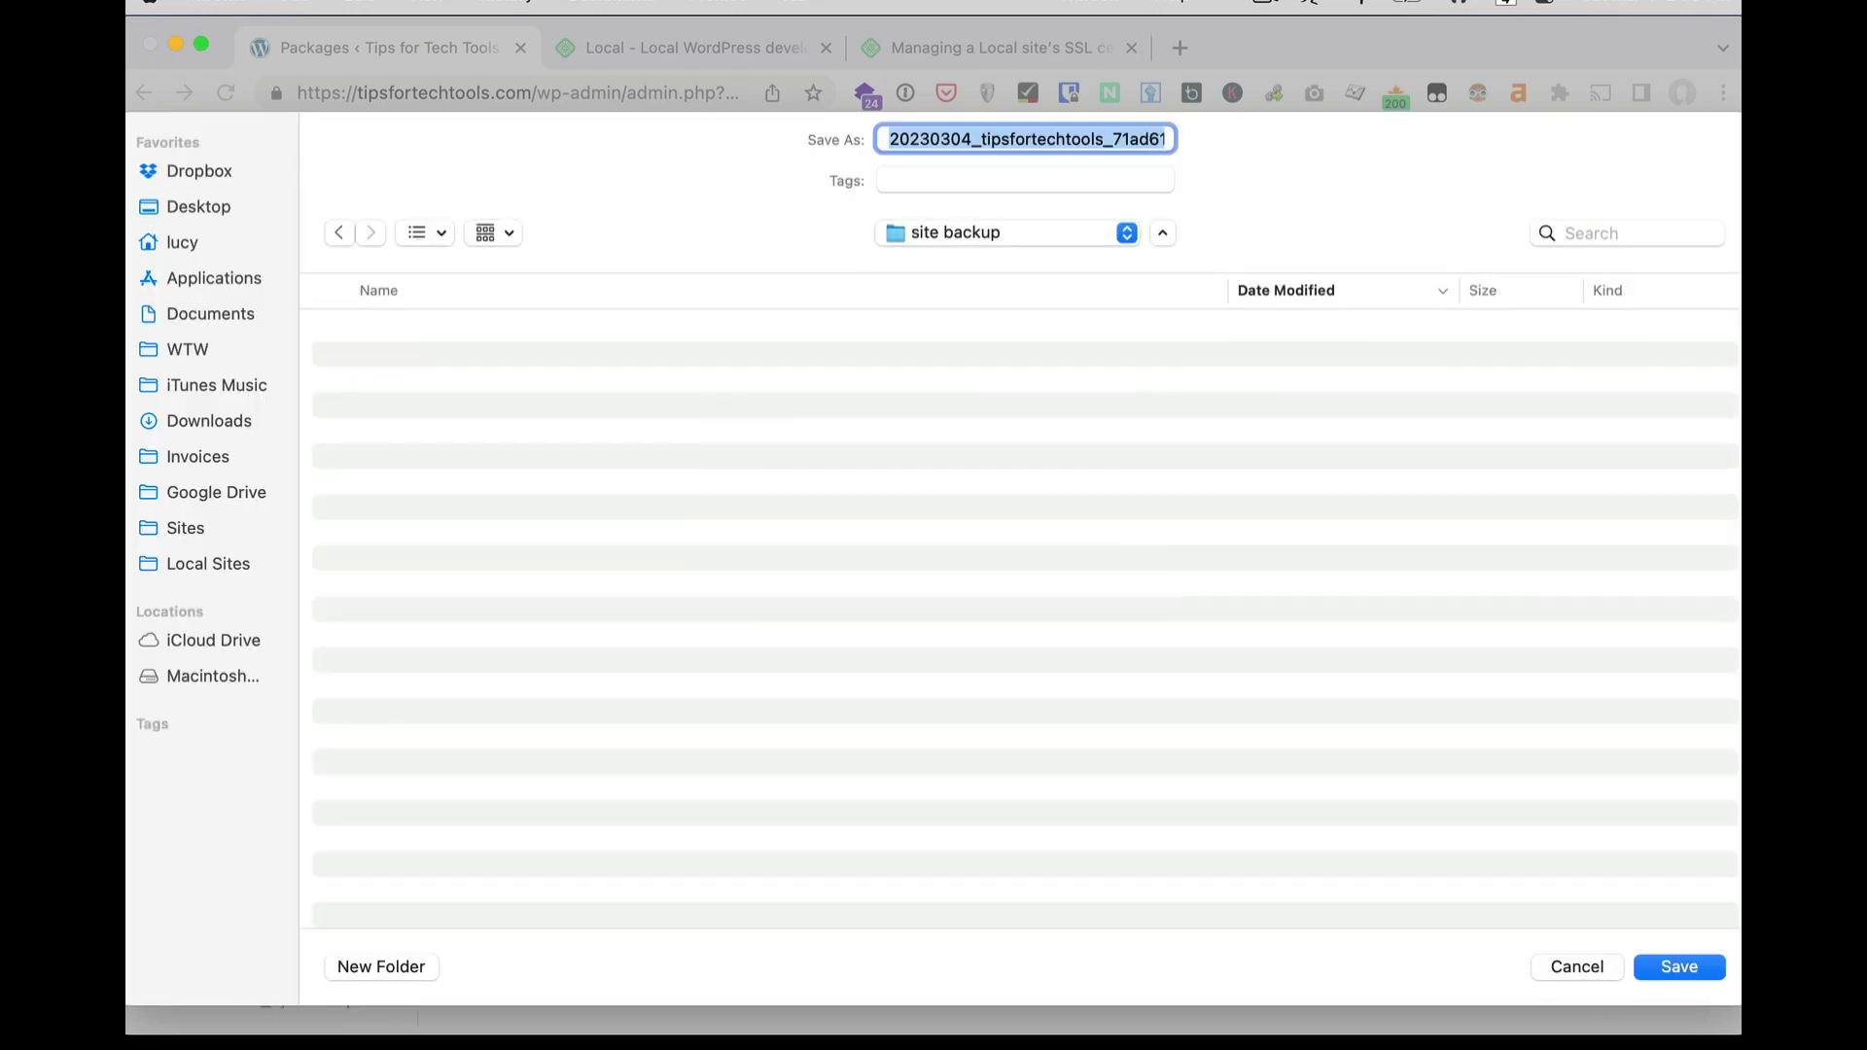
pyautogui.click(1676, 968)
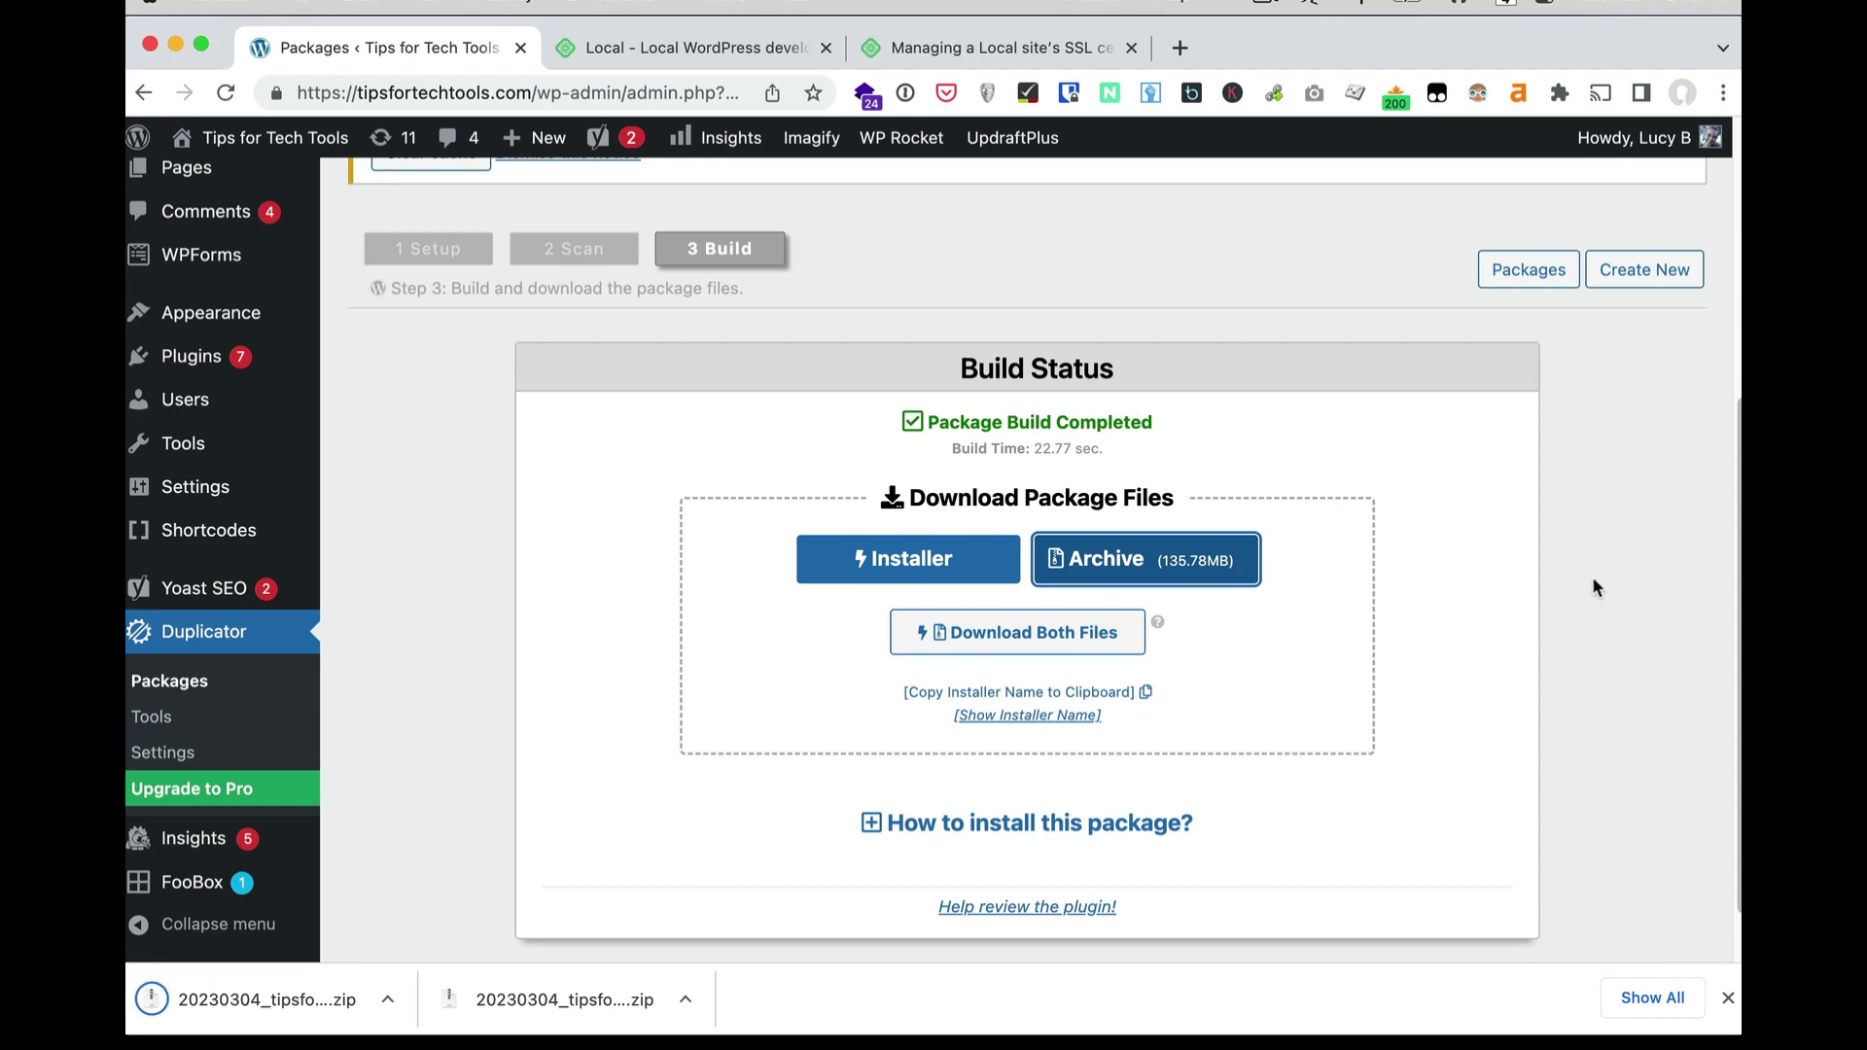
# Switch to Local and start importing the downloaded archive zip from the Desktop's "site backup" folder in Finder.
pyautogui.press('super+Tab')
pyautogui.click(966, 562)
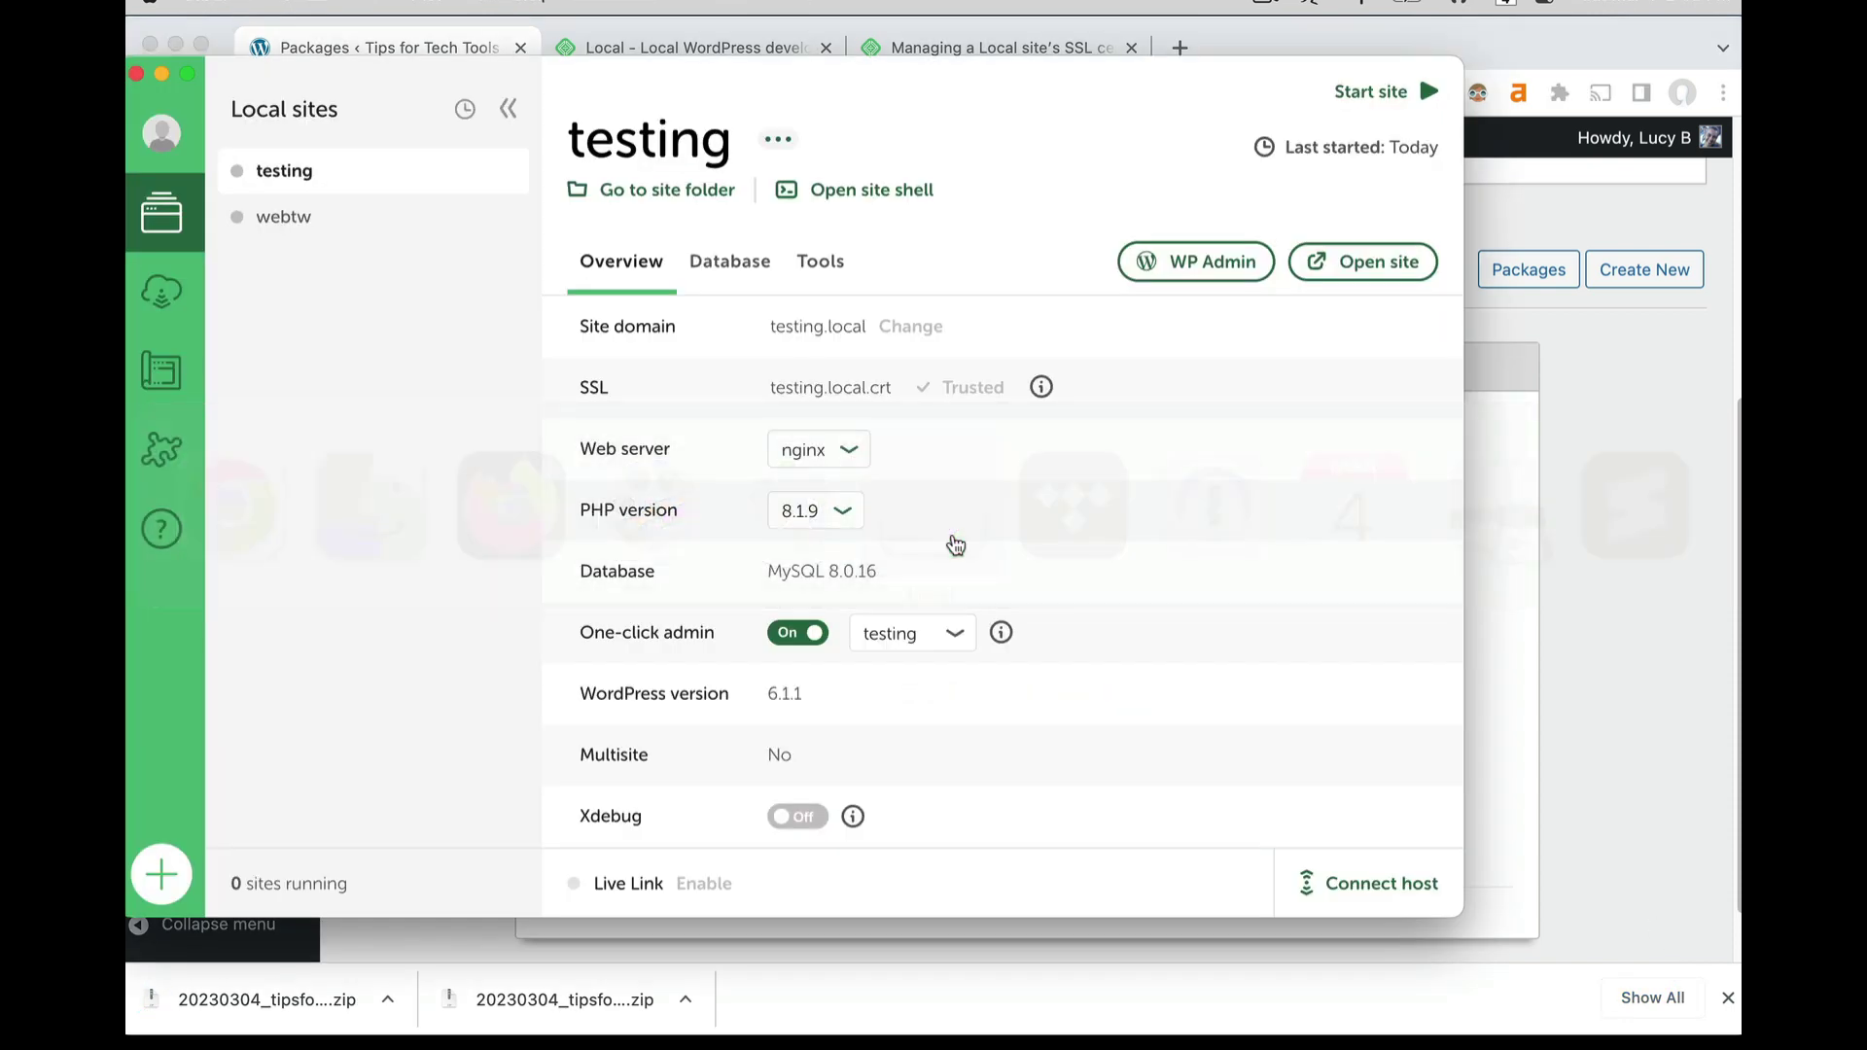
pyautogui.click(467, 572)
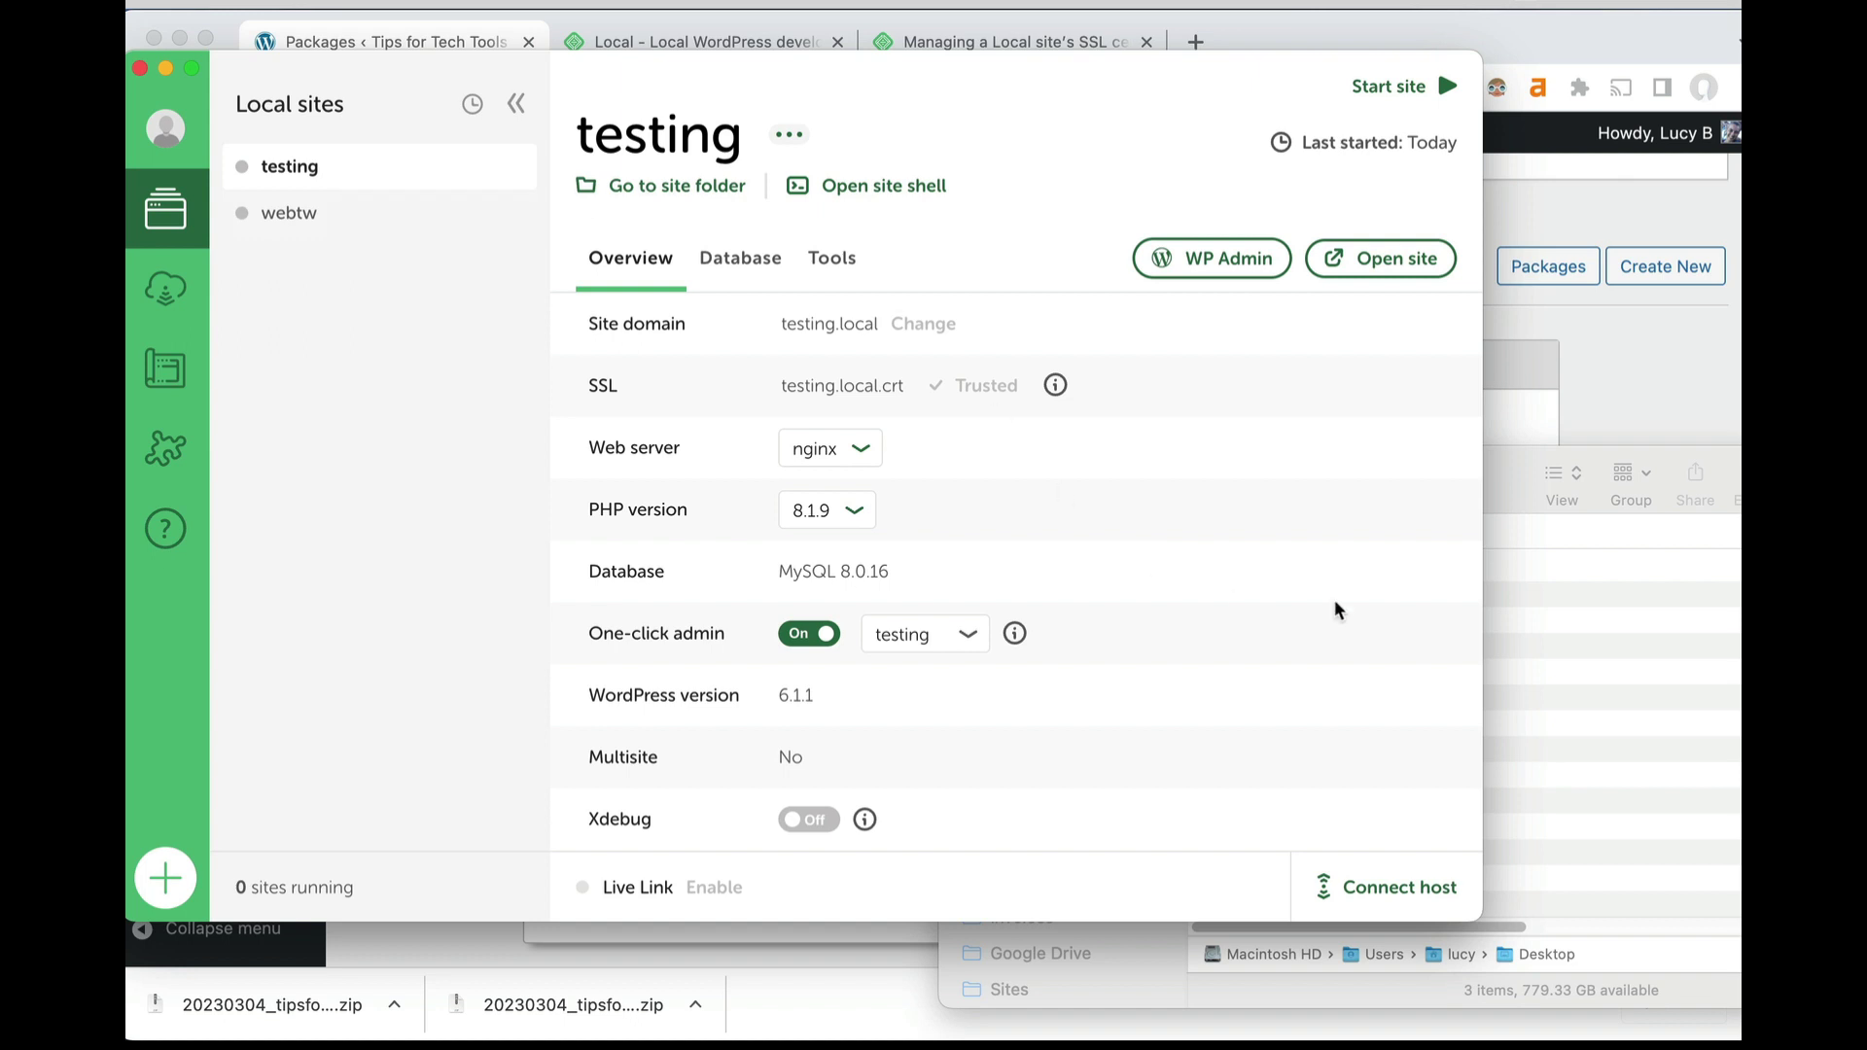
pyautogui.click(1603, 577)
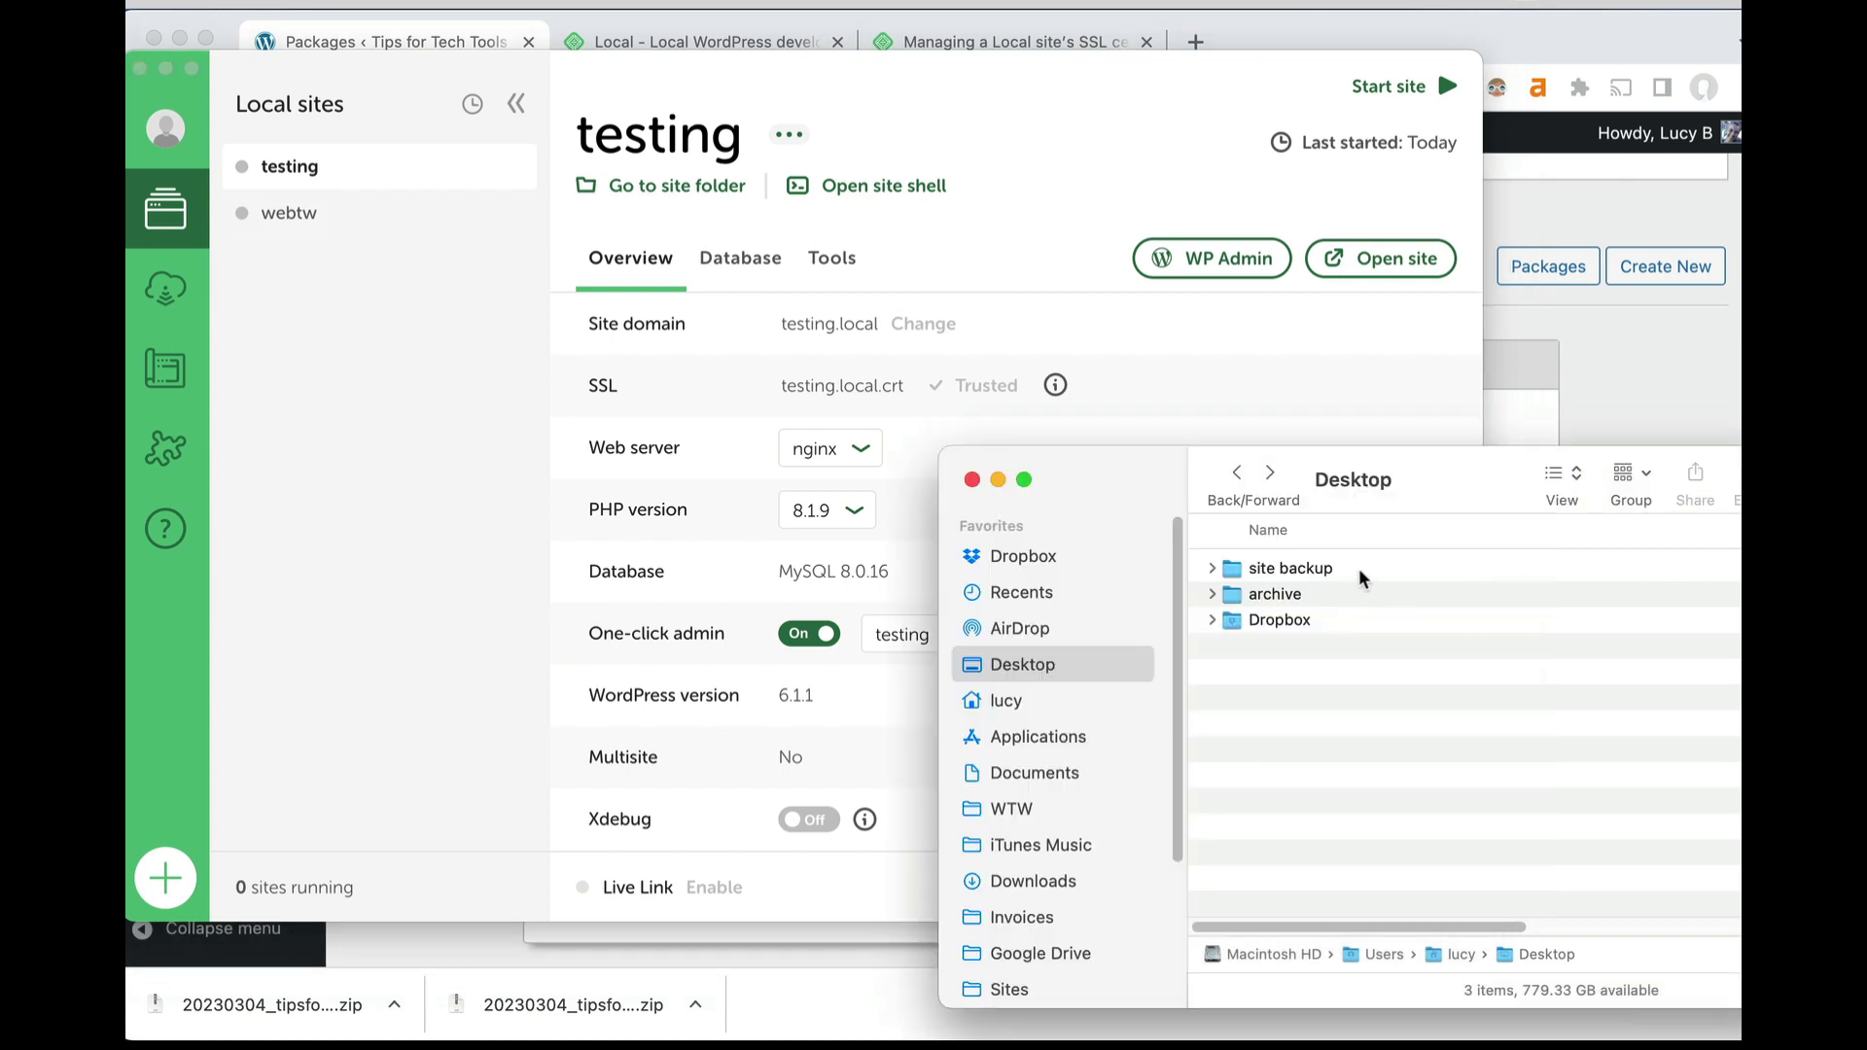
pyautogui.doubleClick(1322, 569)
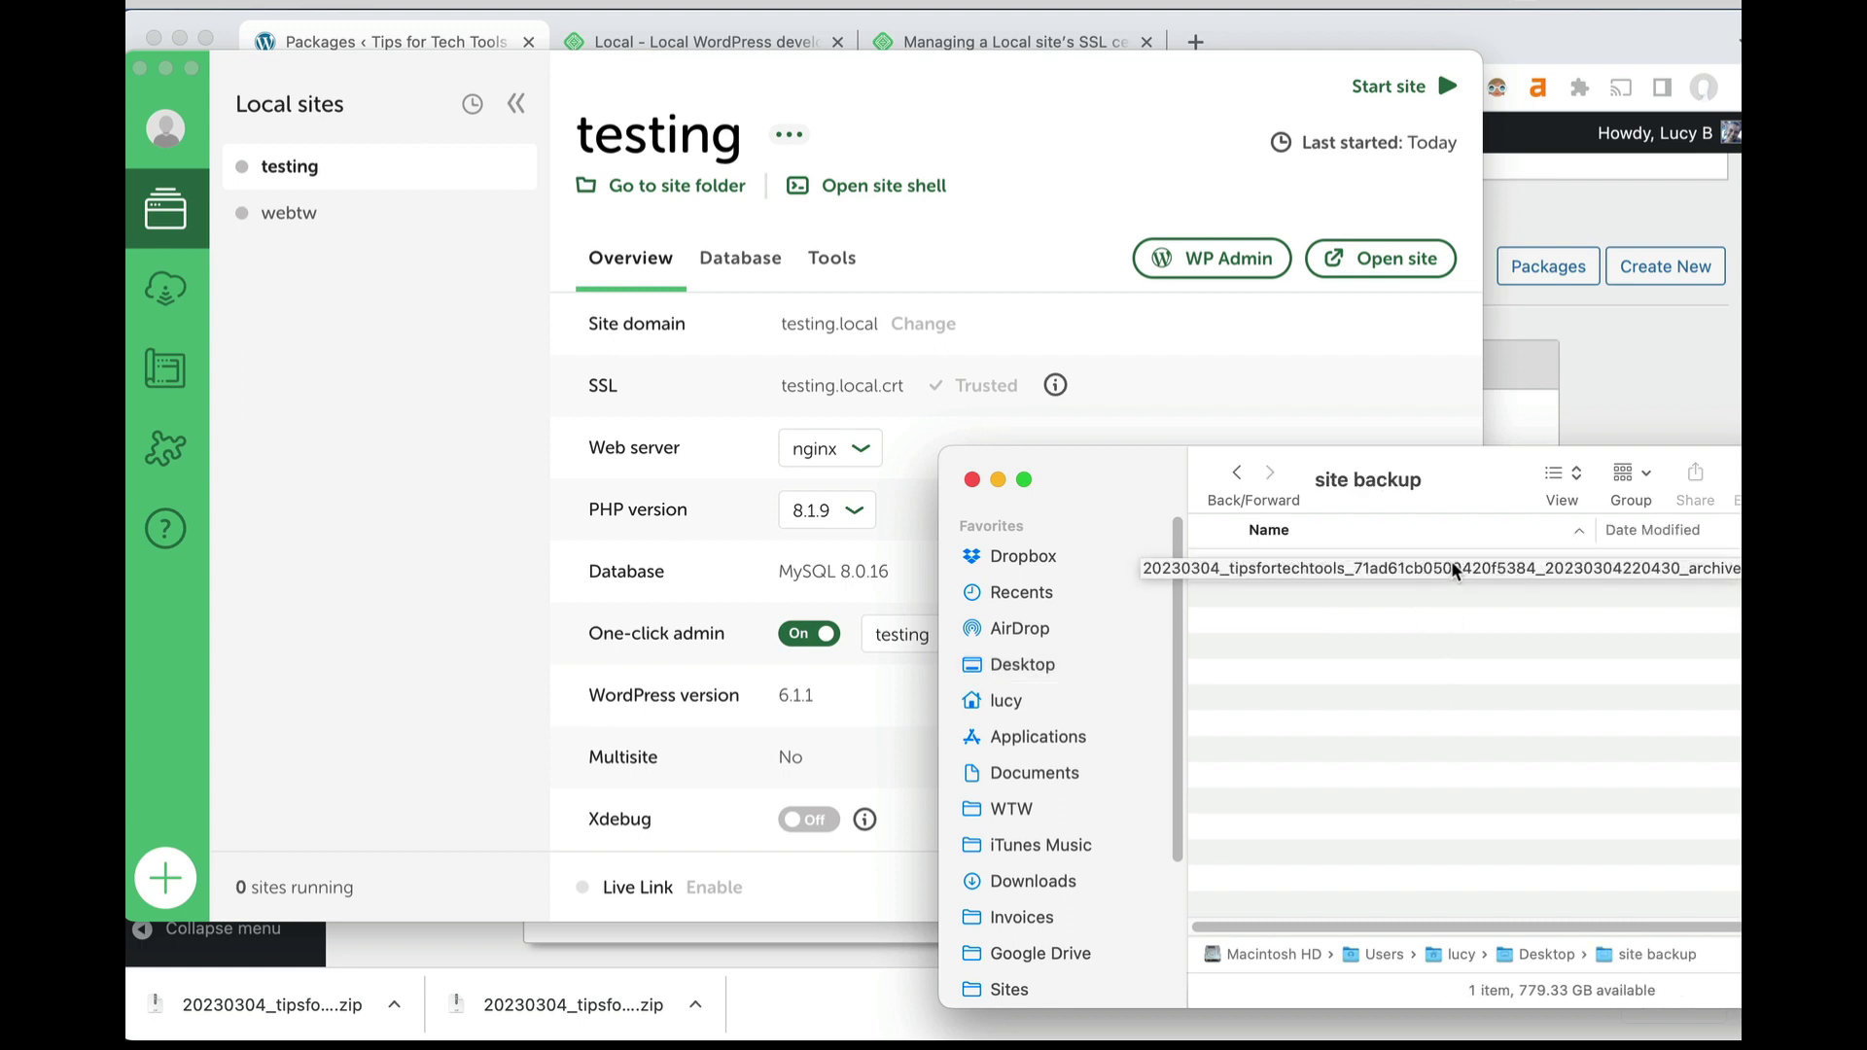
pyautogui.moveTo(1452, 562); pyautogui.dragTo(520, 389)
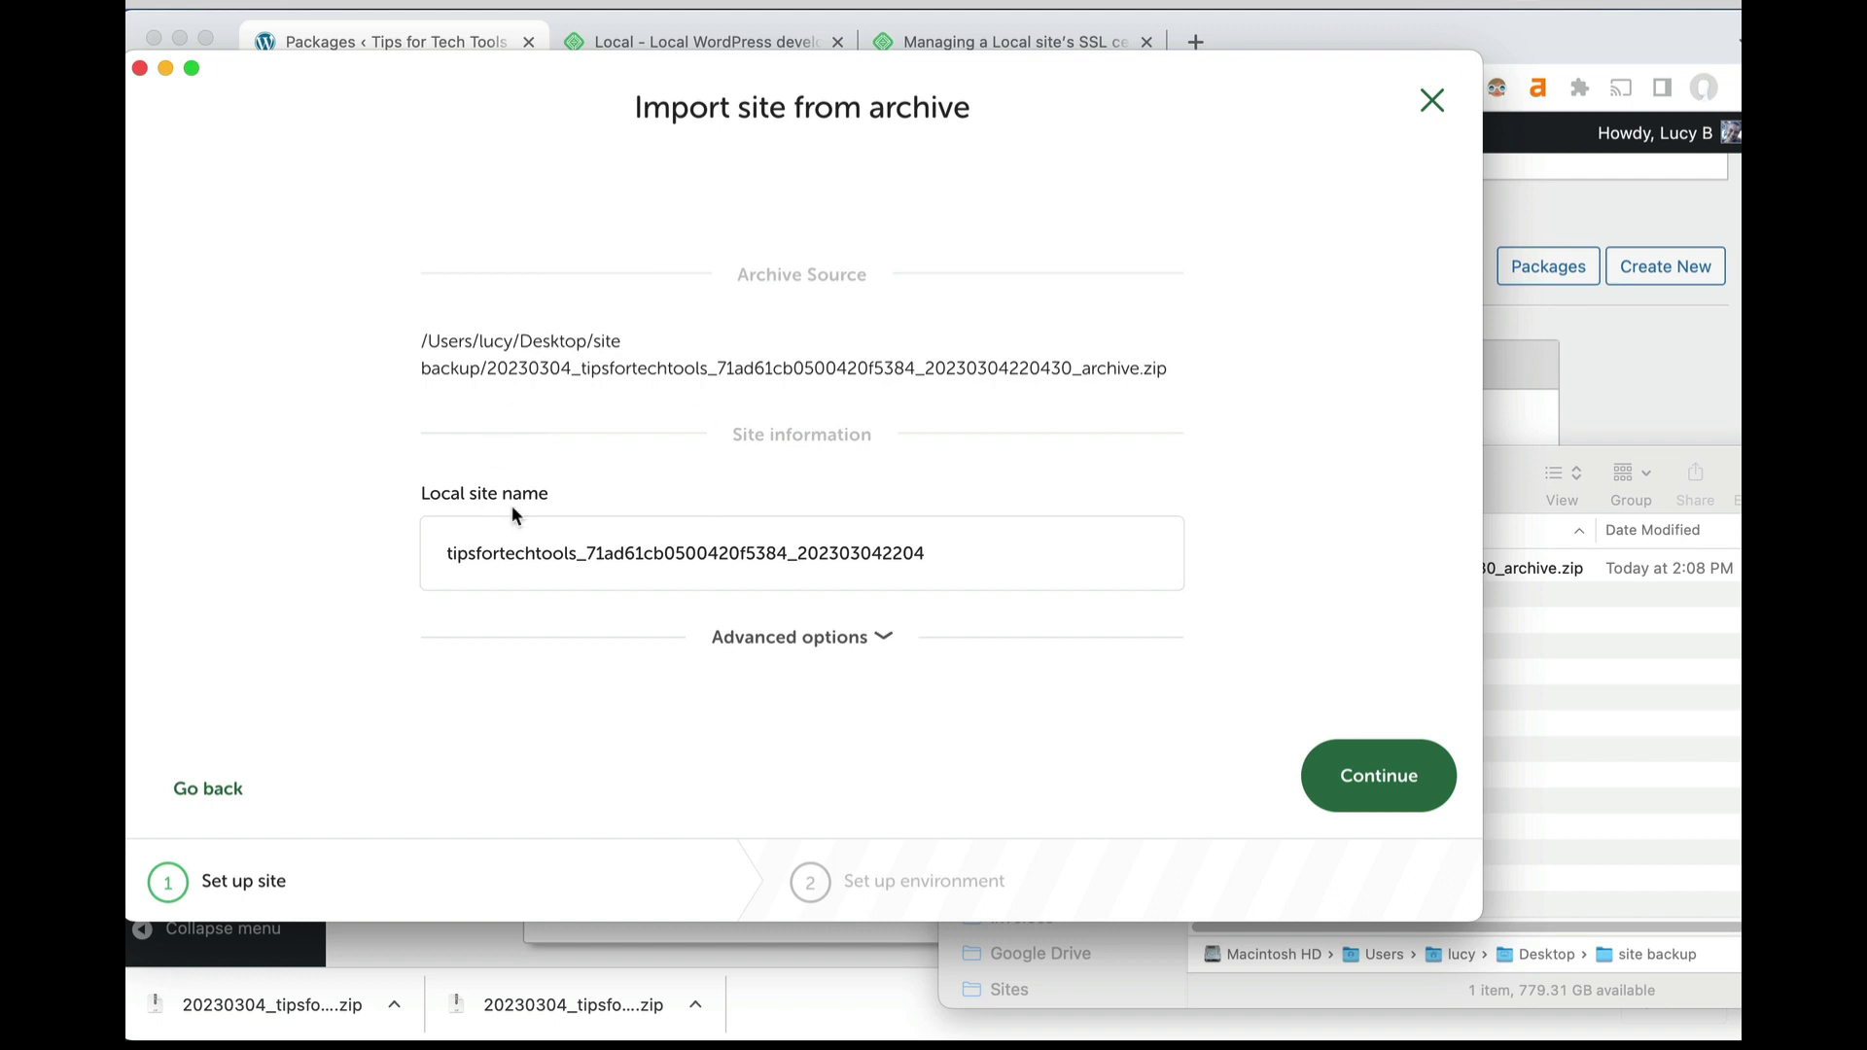
# Set the local site name to tipsfortechtools and continue to the environment setup.
pyautogui.moveTo(934, 556); pyautogui.dragTo(421, 564)
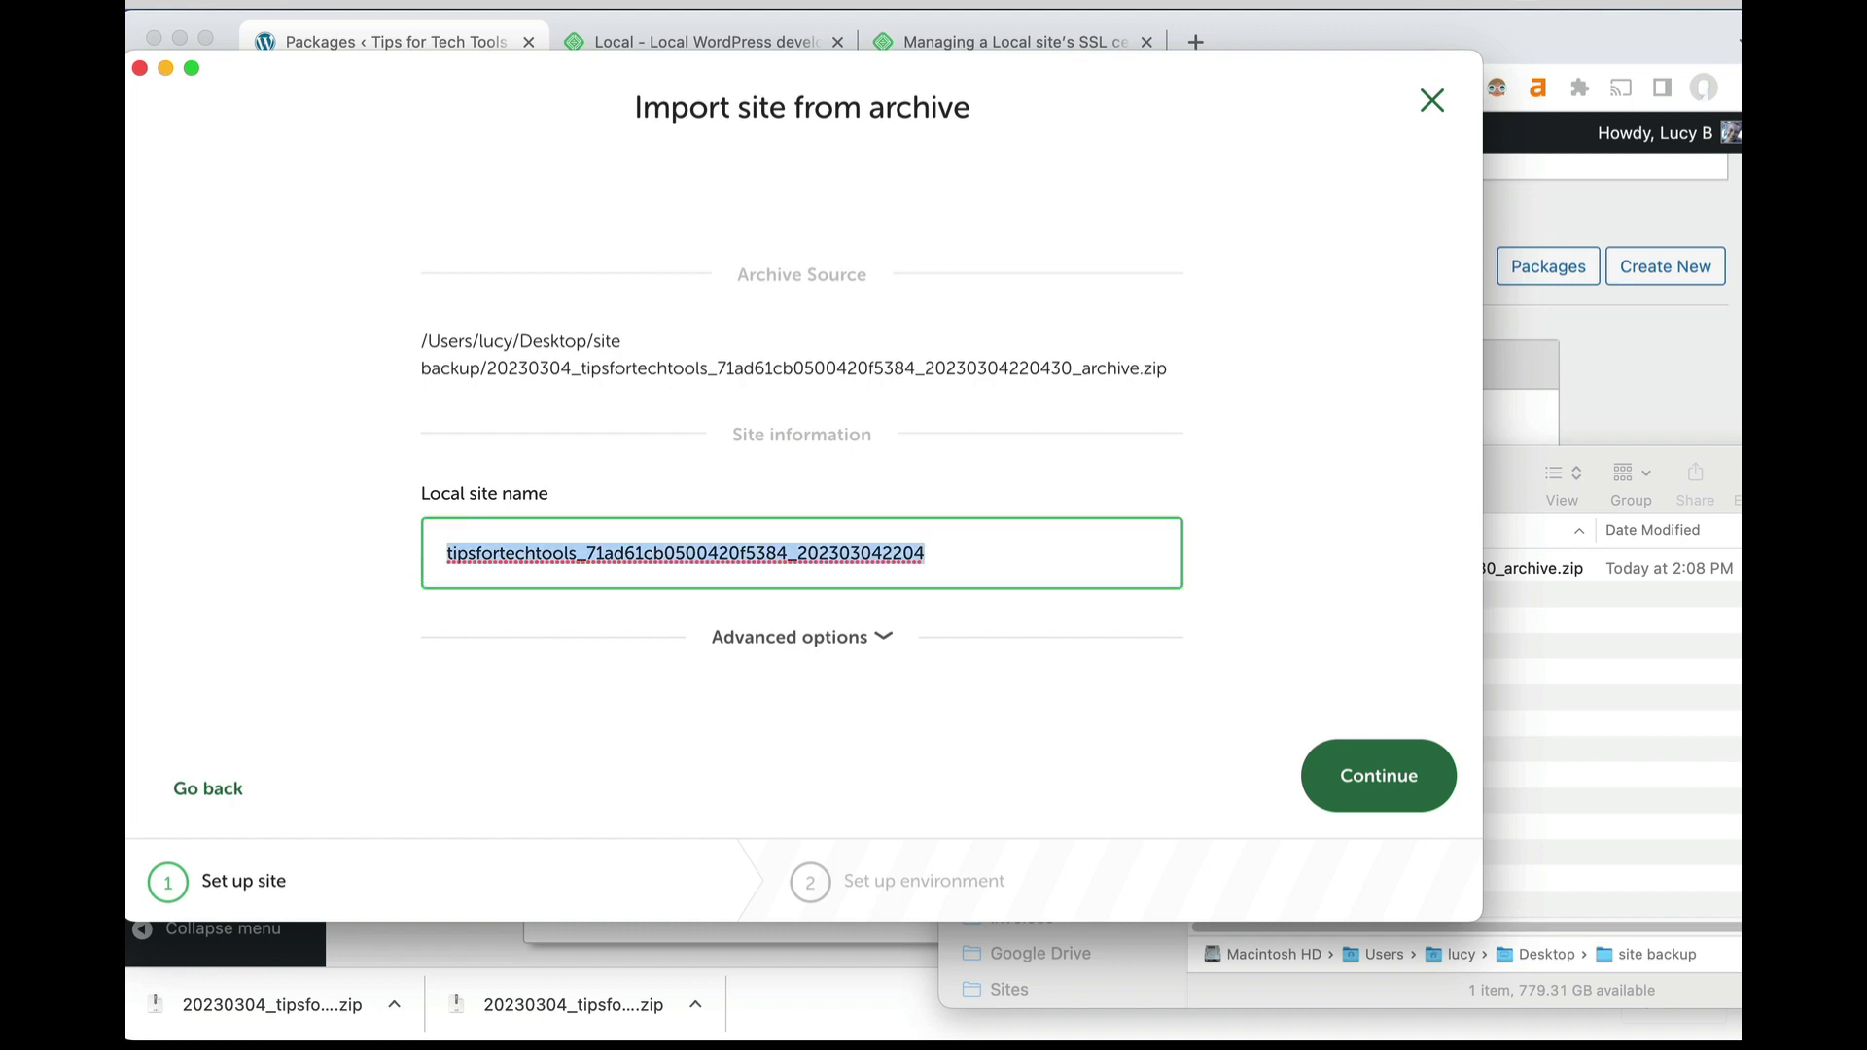
pyautogui.write('tipsfortechtools')
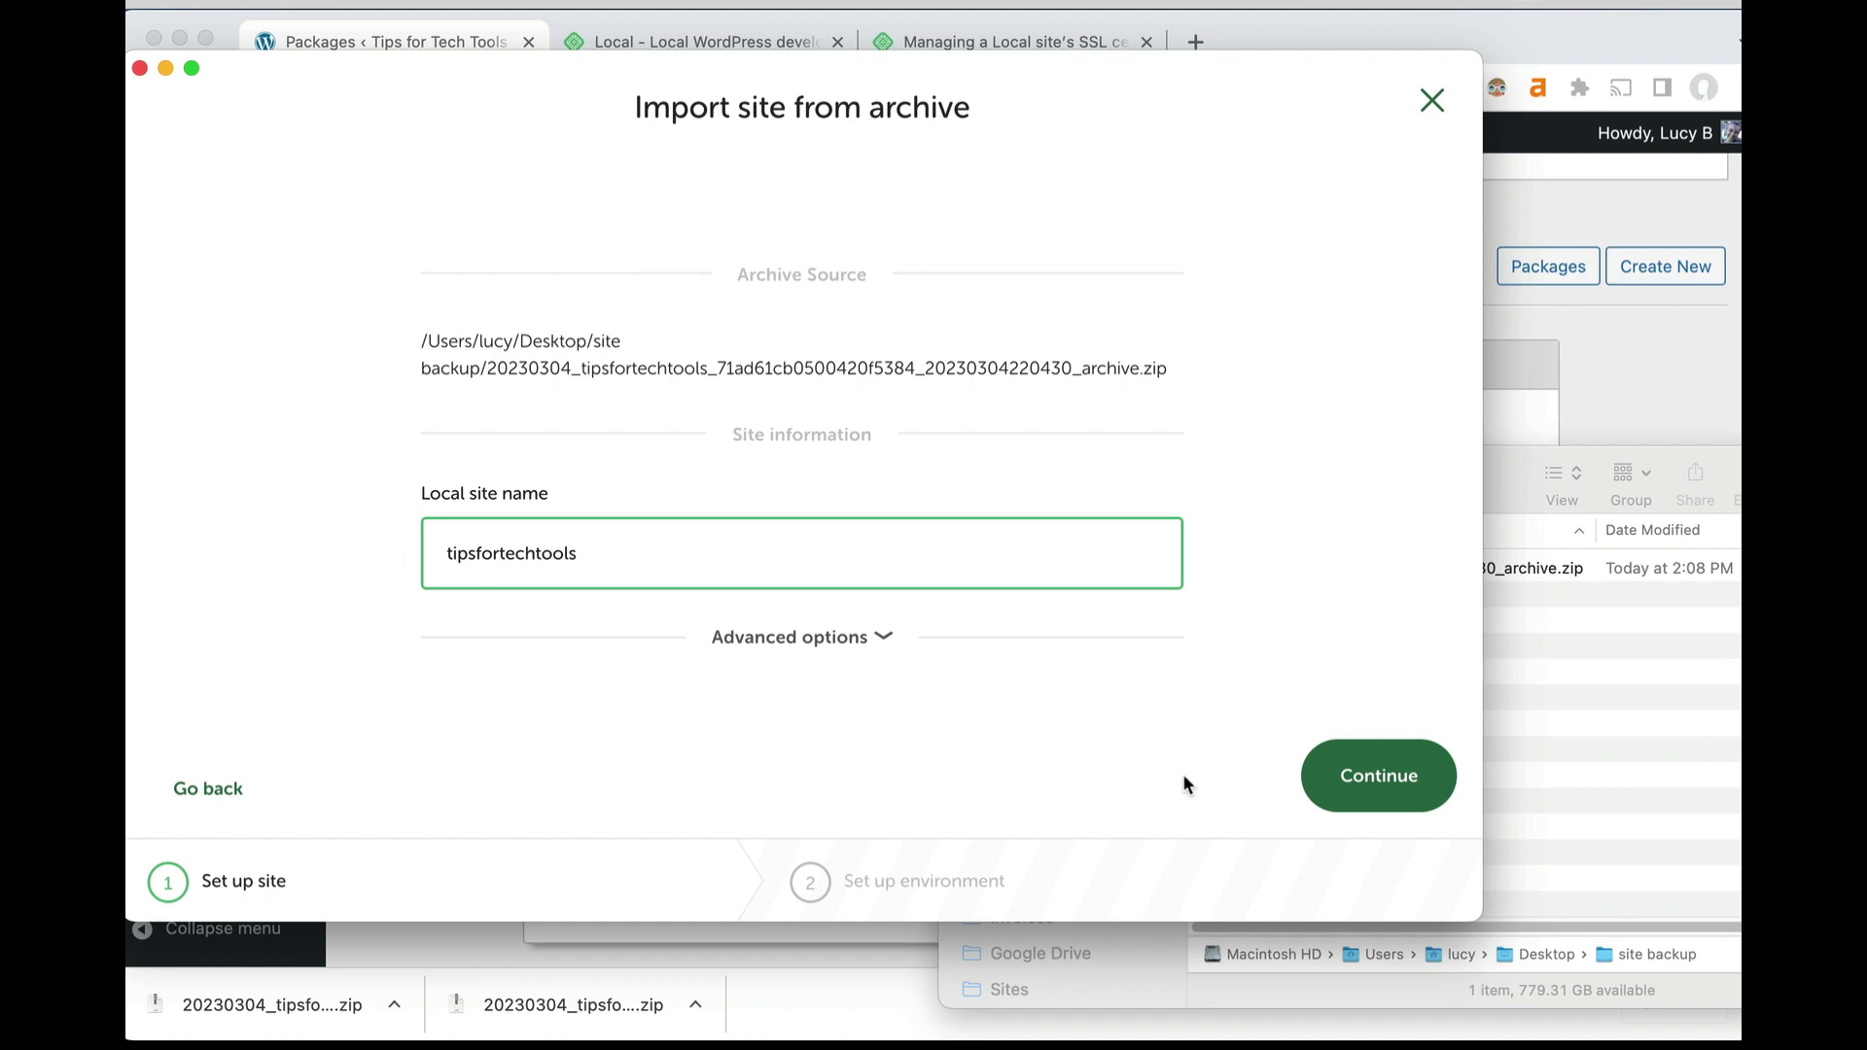
pyautogui.click(1419, 777)
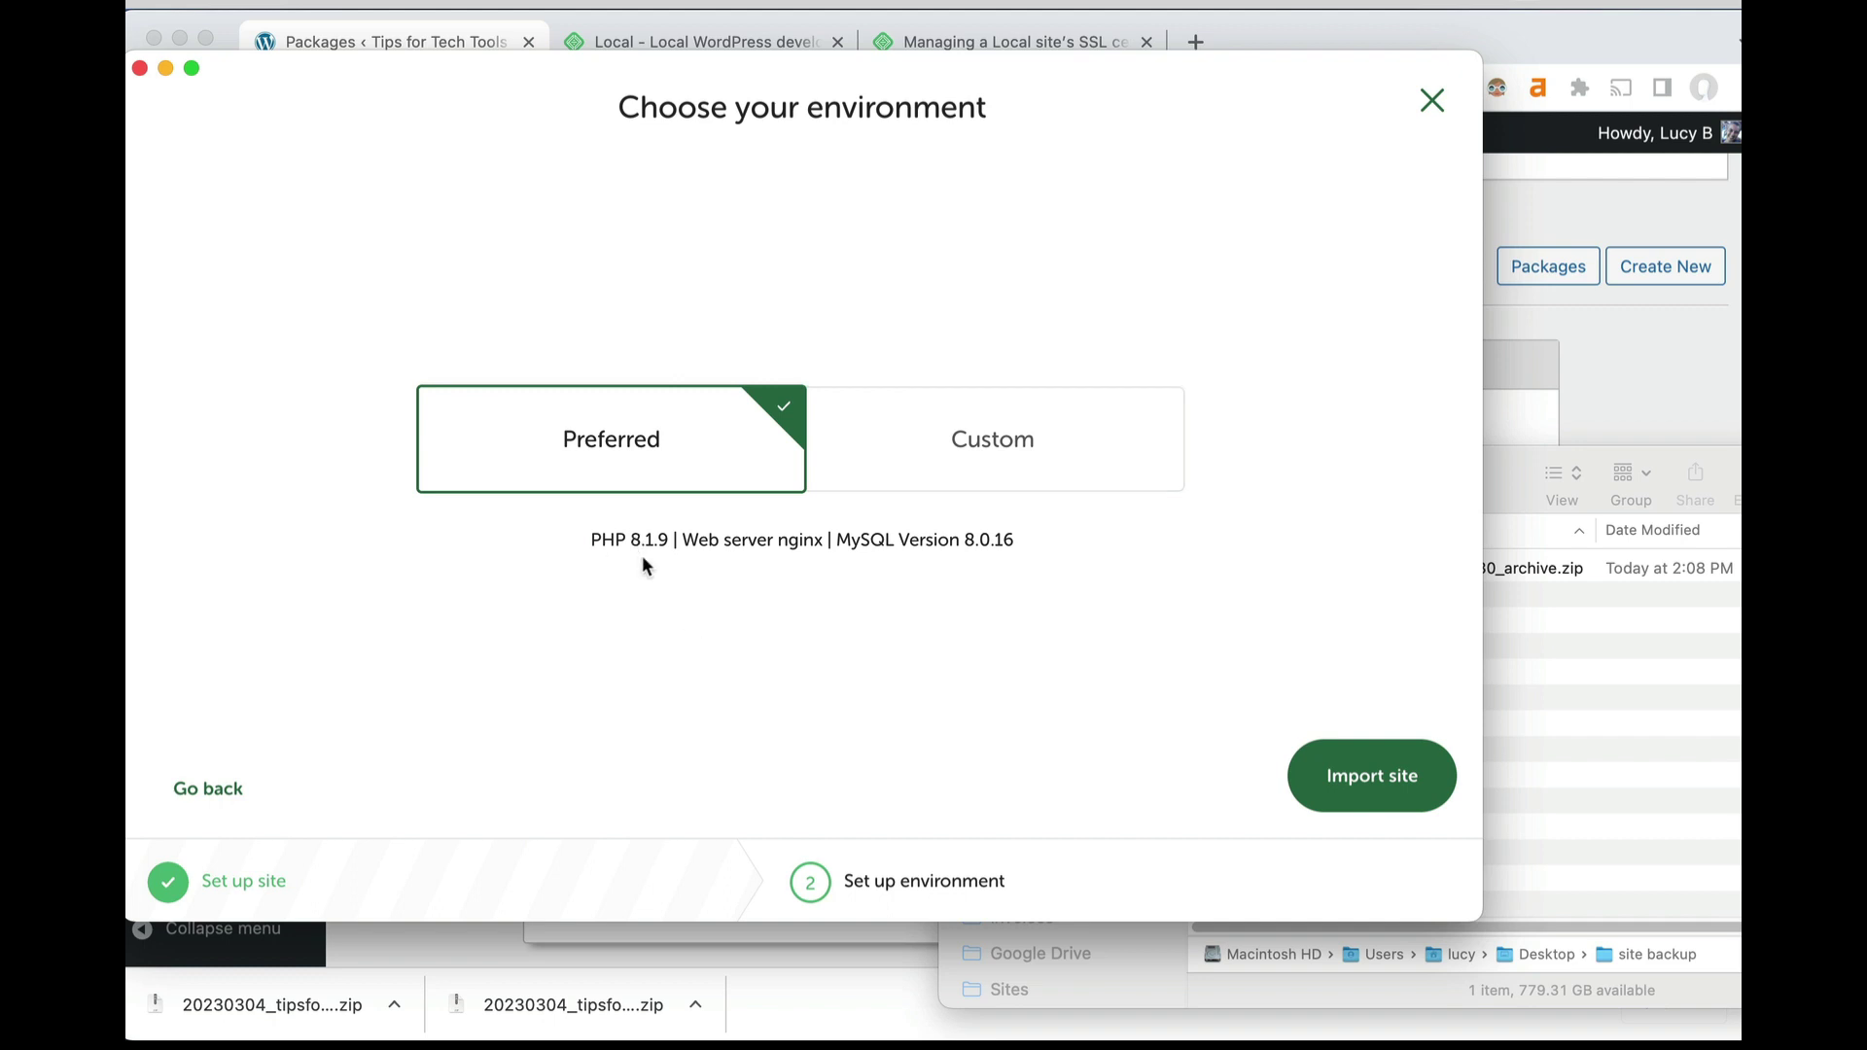
pyautogui.click(992, 455)
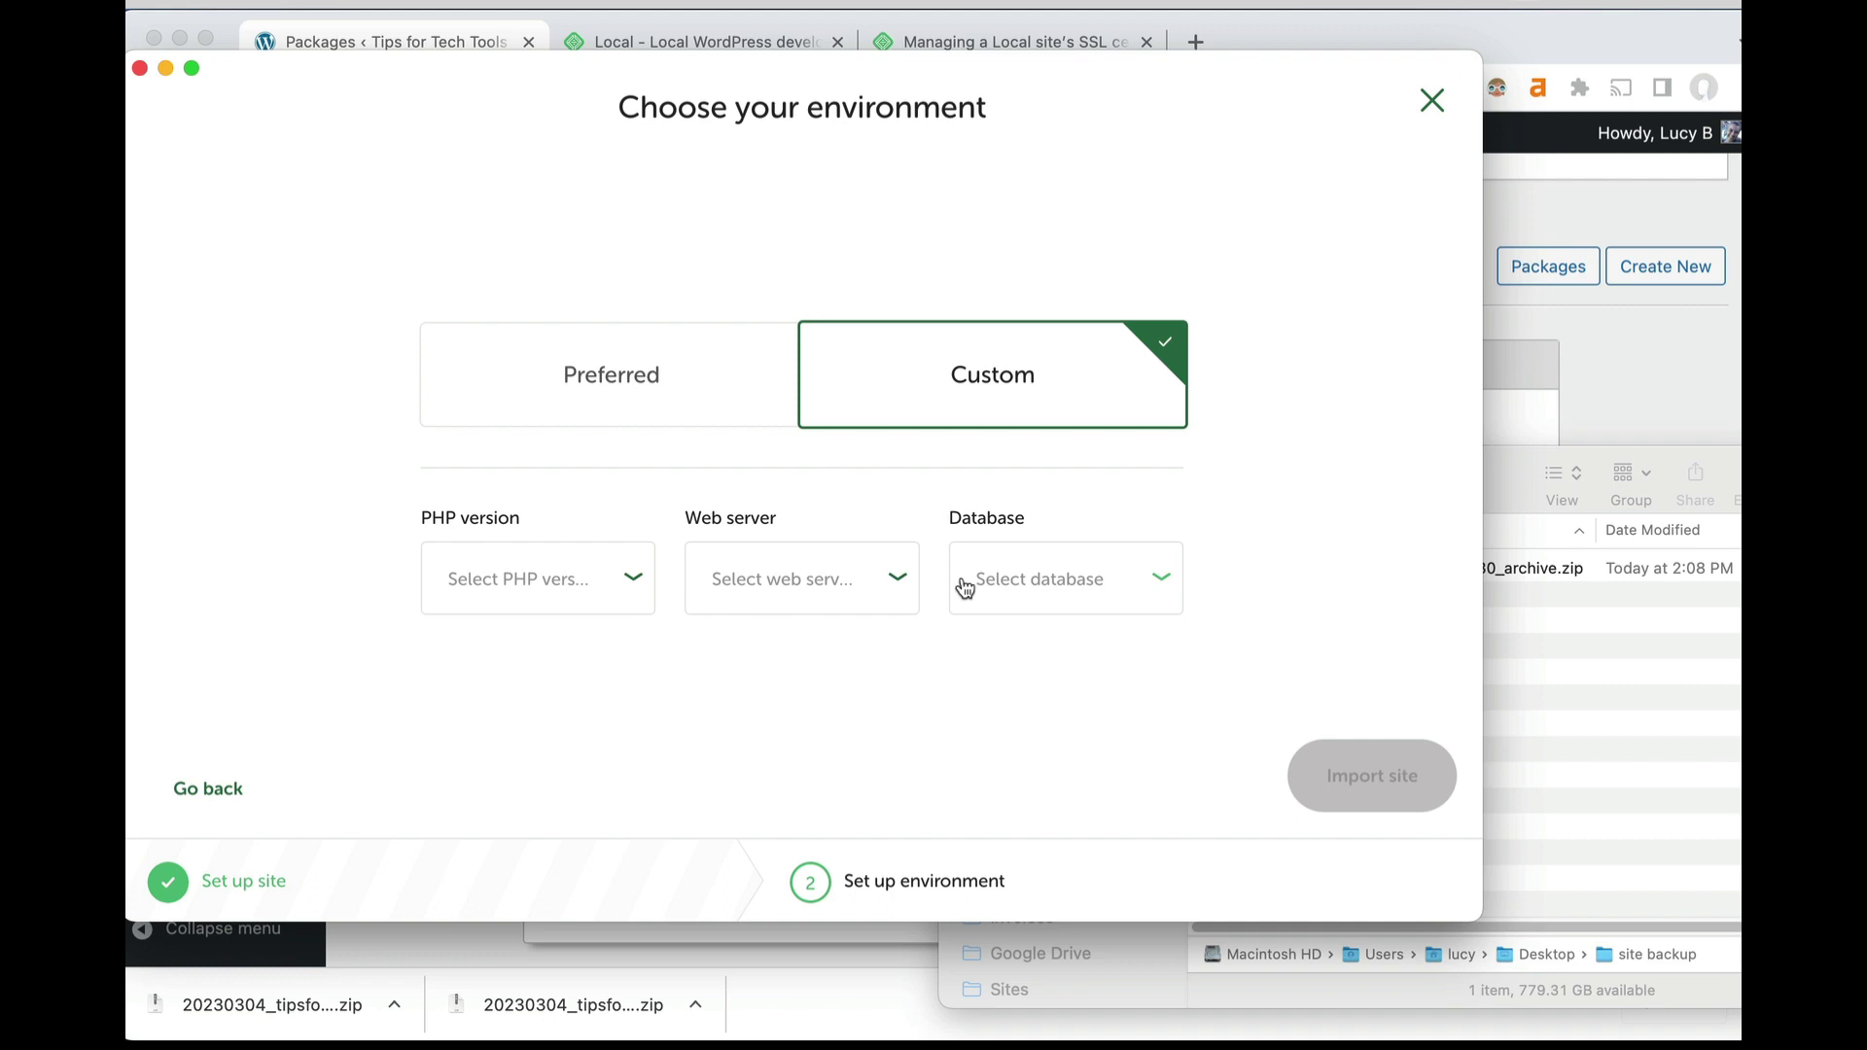
pyautogui.click(583, 584)
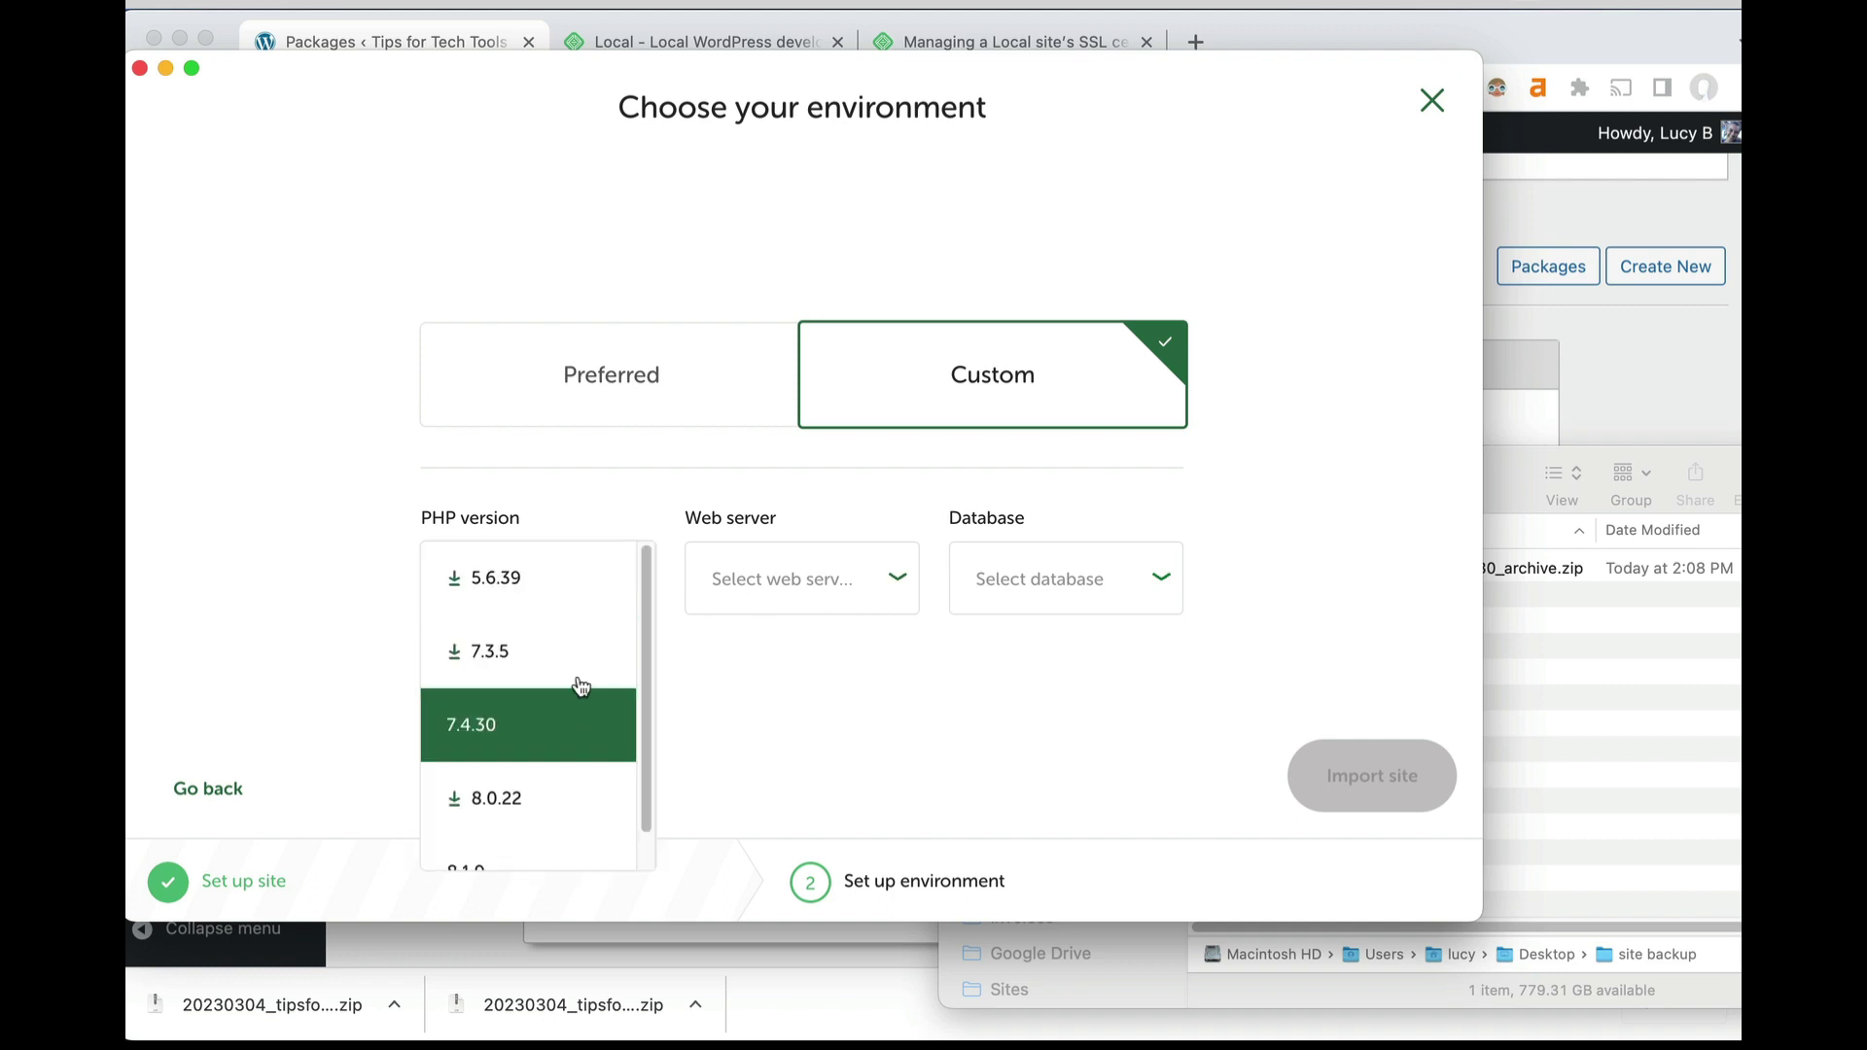
pyautogui.click(767, 686)
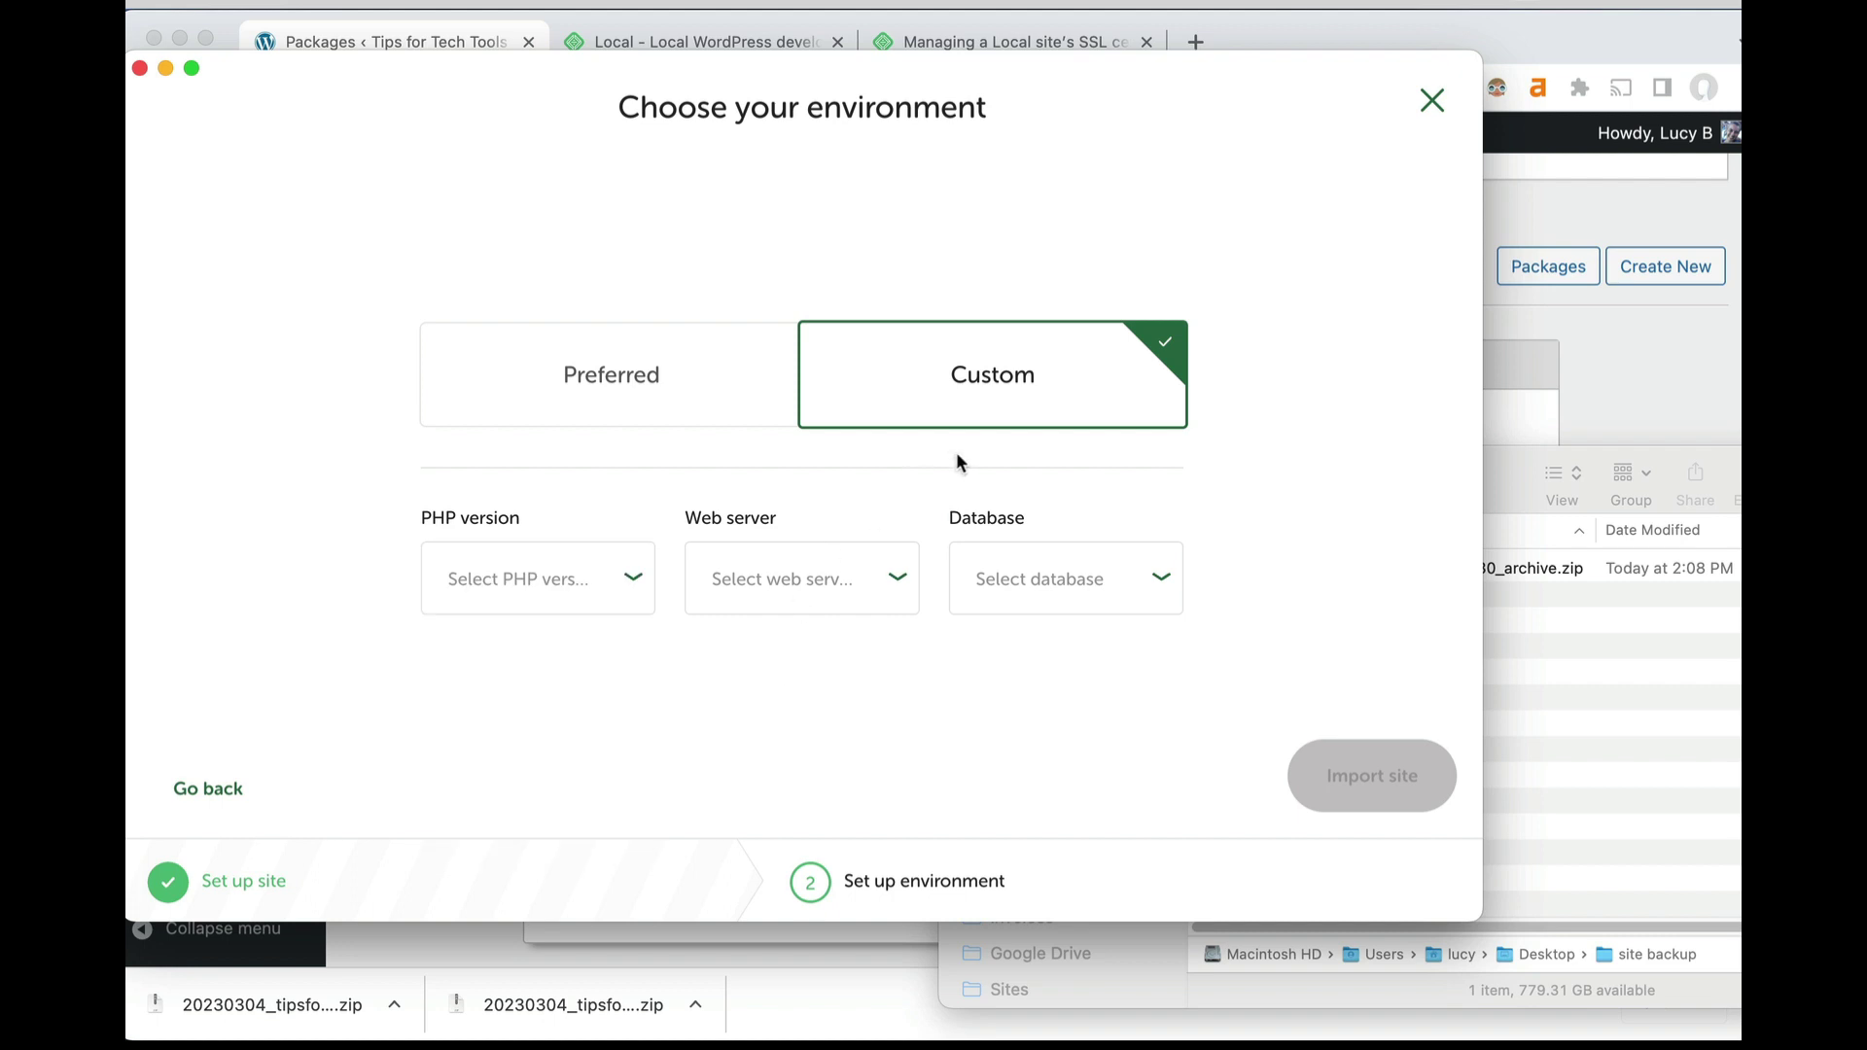
pyautogui.click(795, 377)
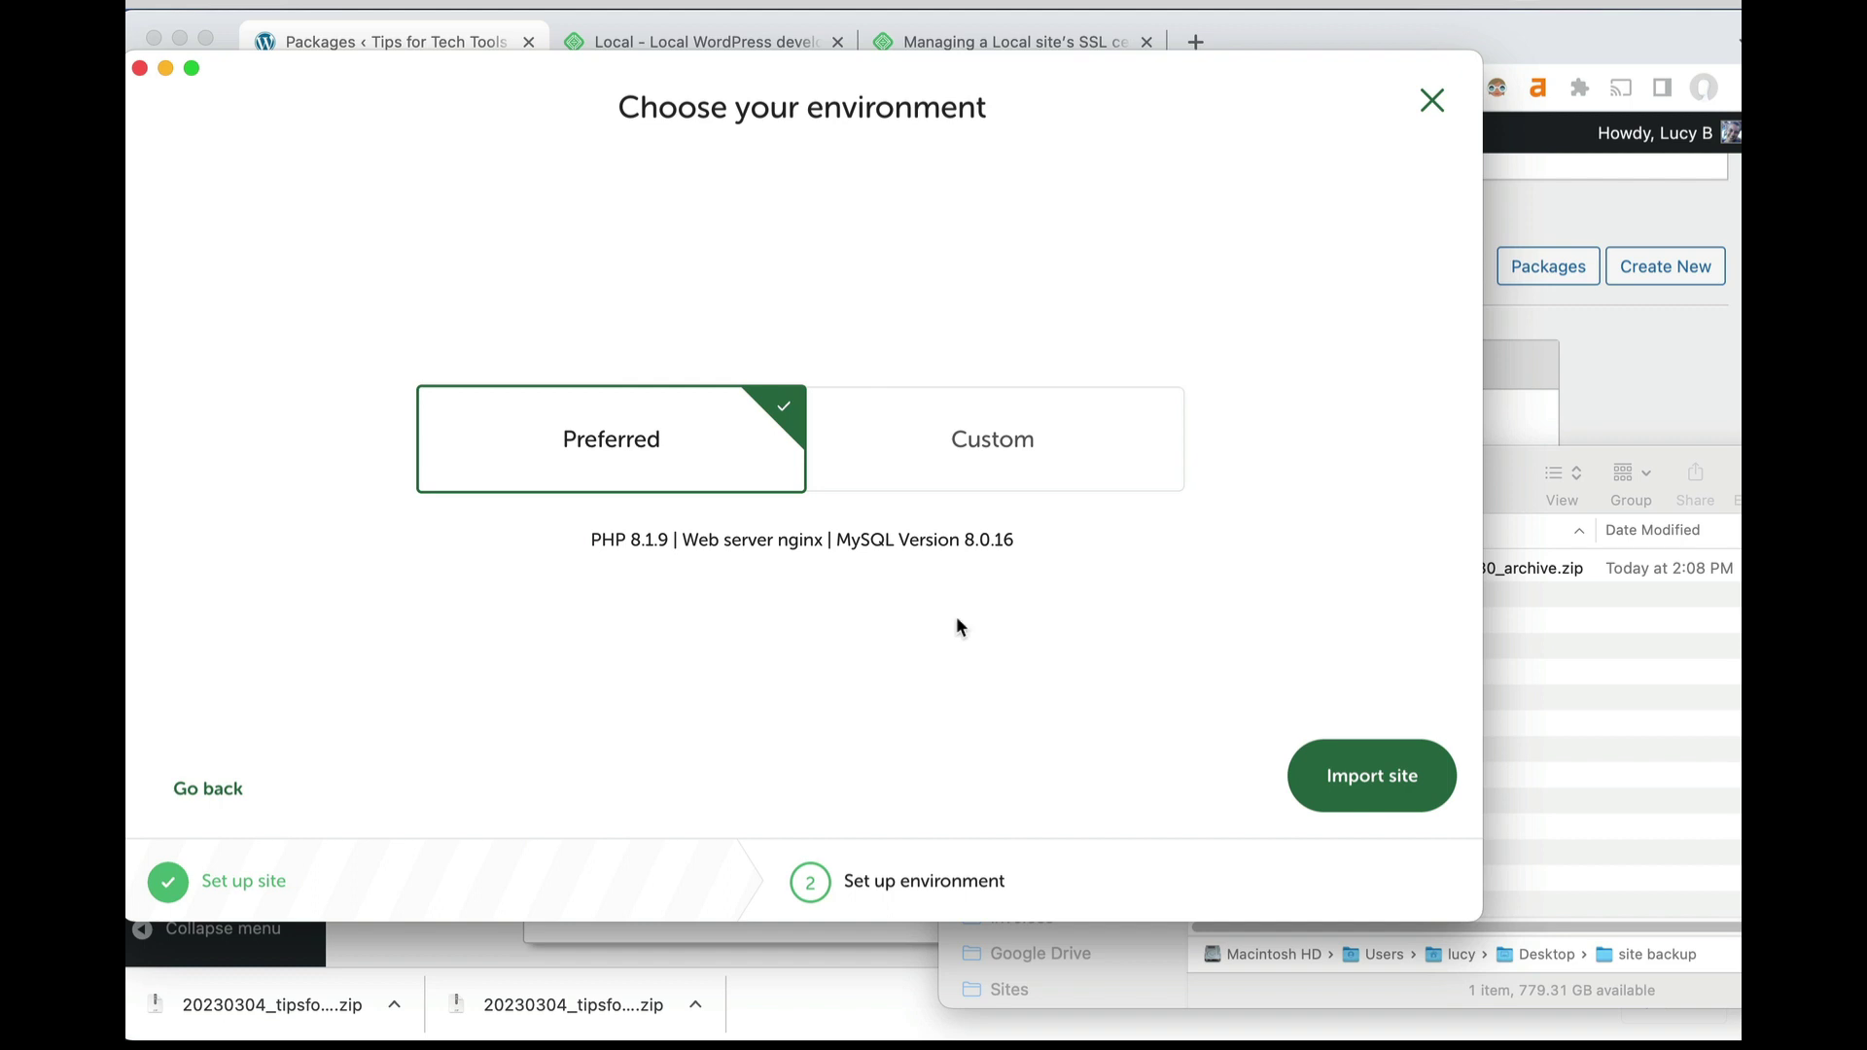
# Import the site with the Preferred environment, authorize the changes with the account password, and dismiss the completion notice.
pyautogui.click(1385, 782)
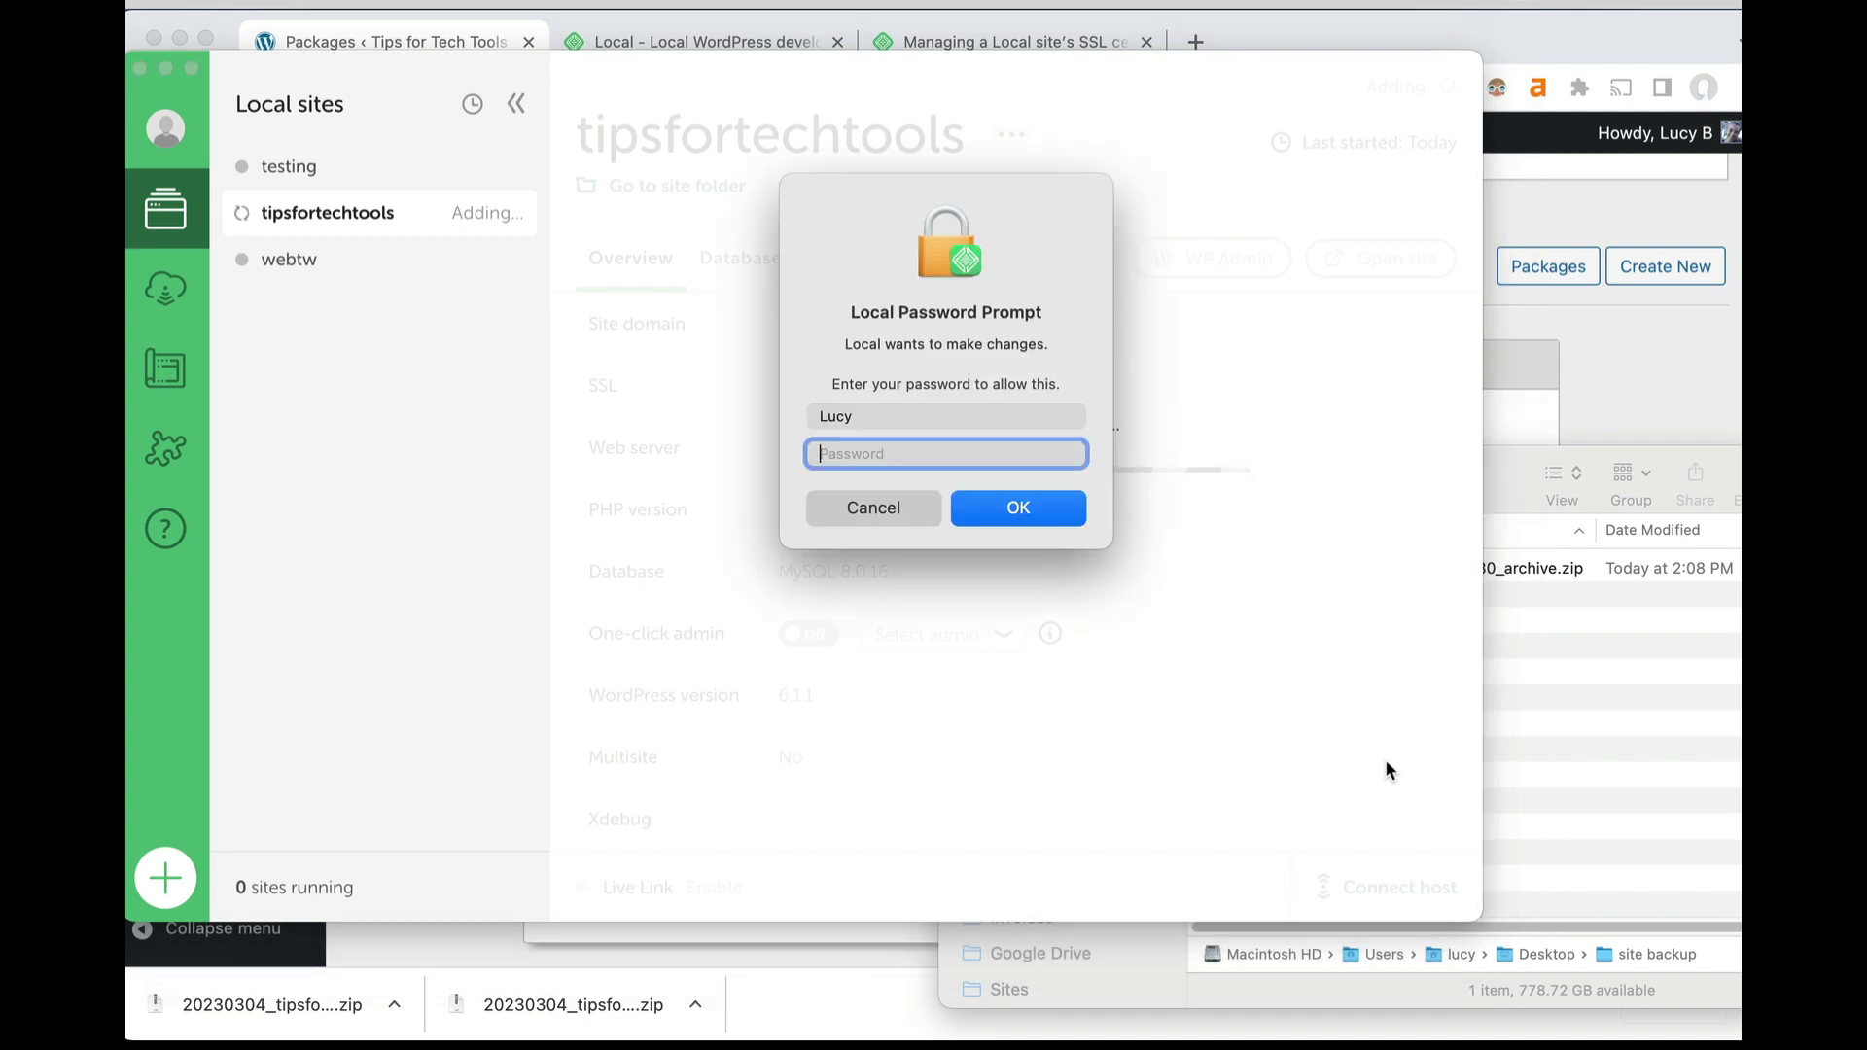
pyautogui.write('••••••')
pyautogui.press('Return')
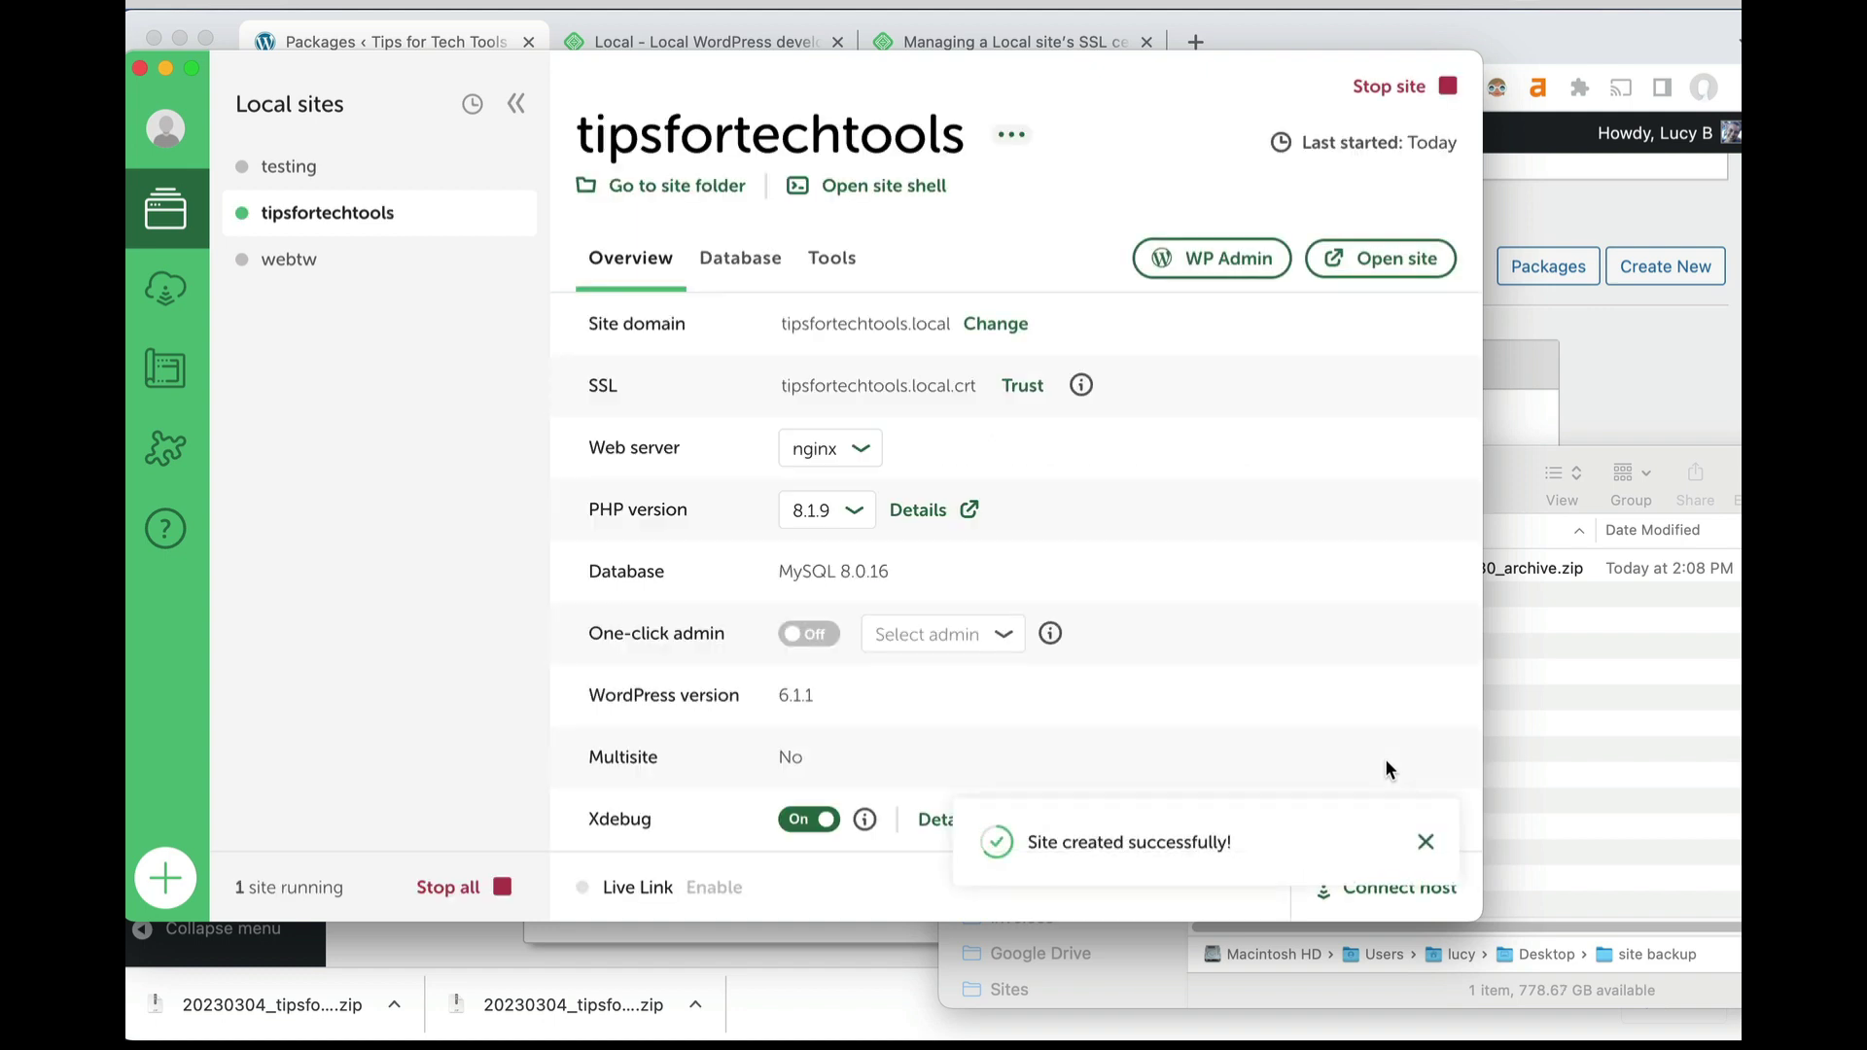
pyautogui.click(1425, 842)
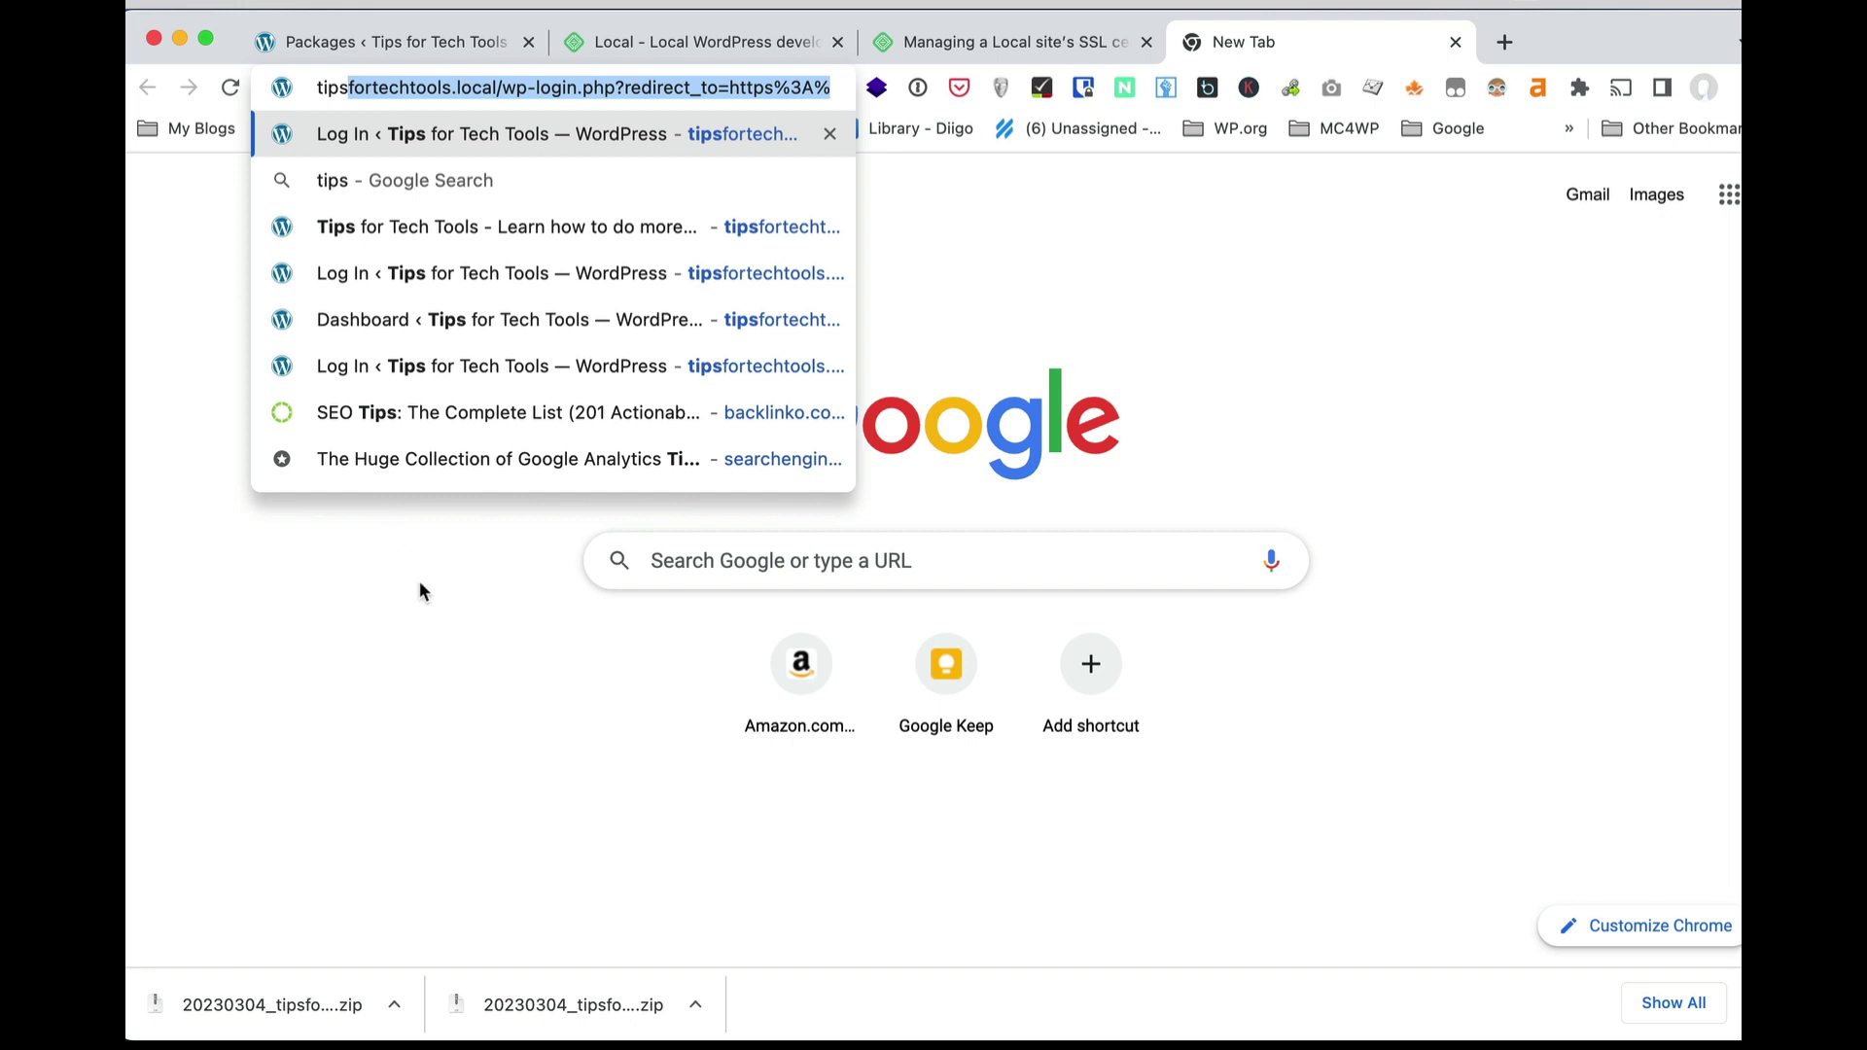
# Open the tipsfortechtools.local WordPress login page in a new Chrome tab.
pyautogui.click(503, 87)
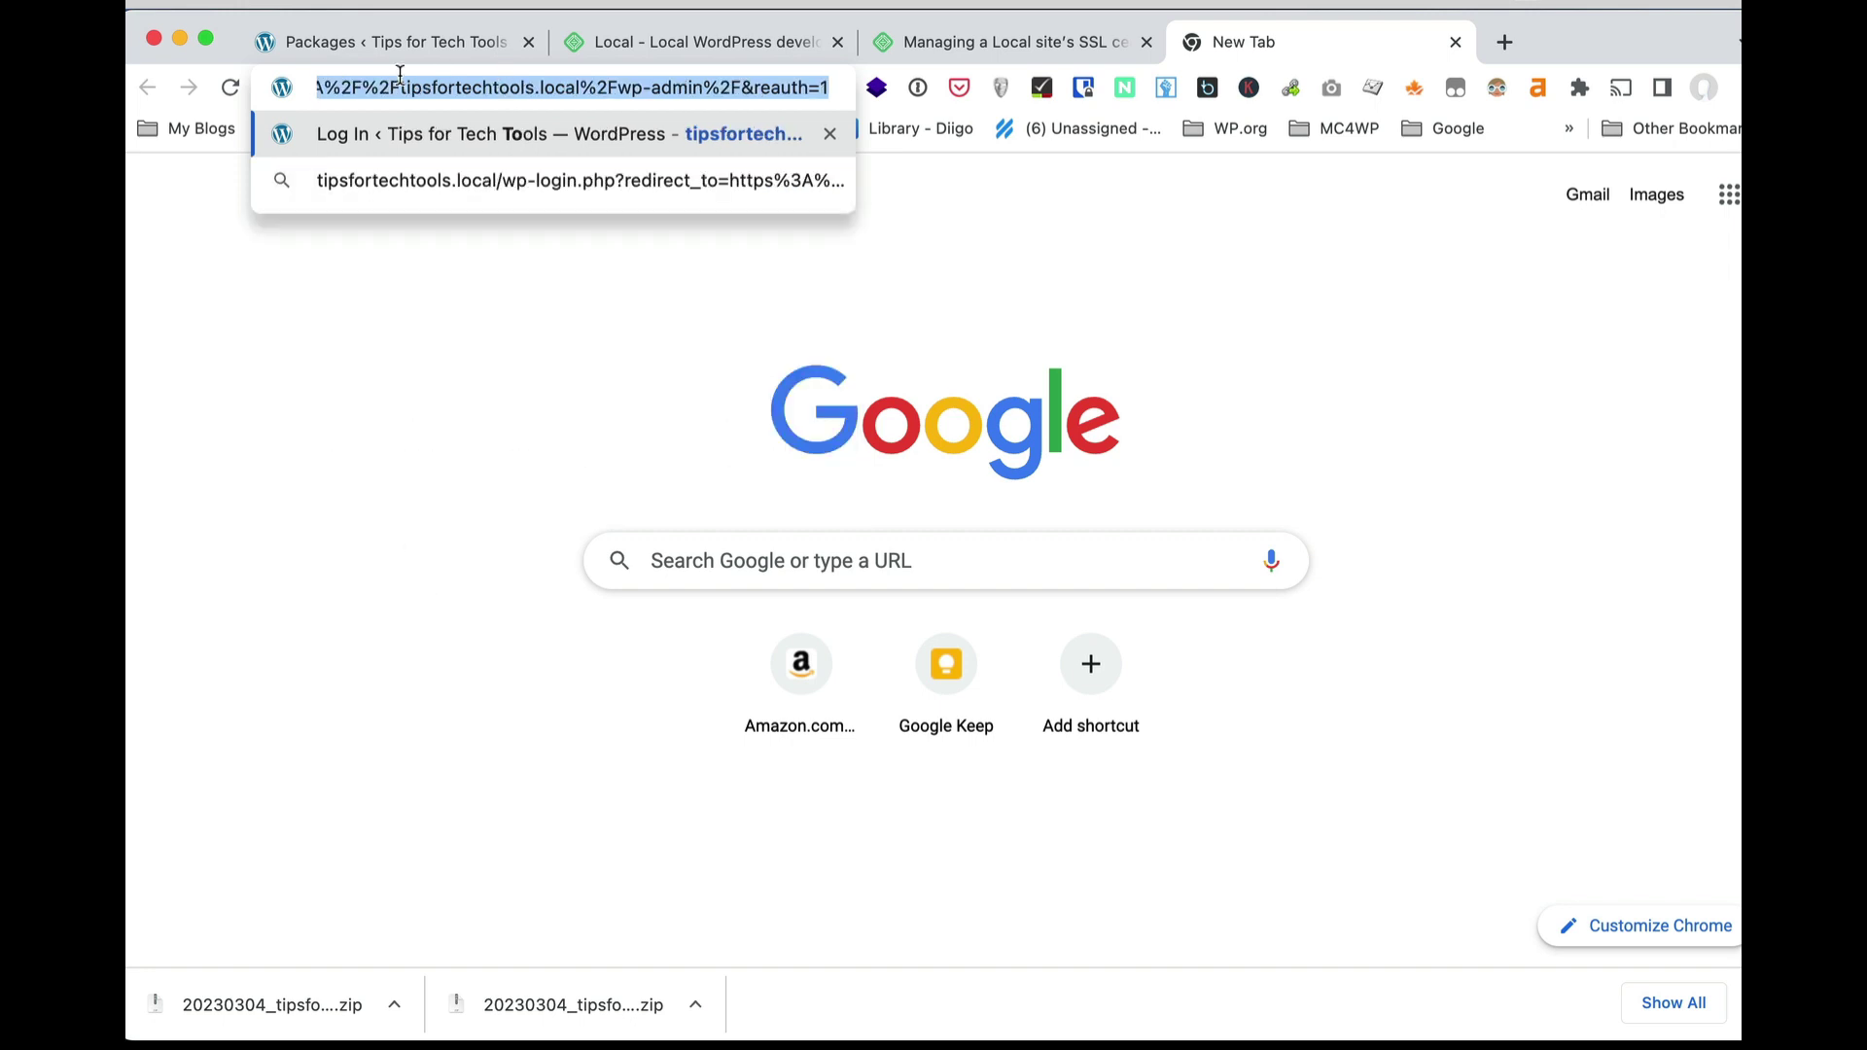
pyautogui.press('Return')
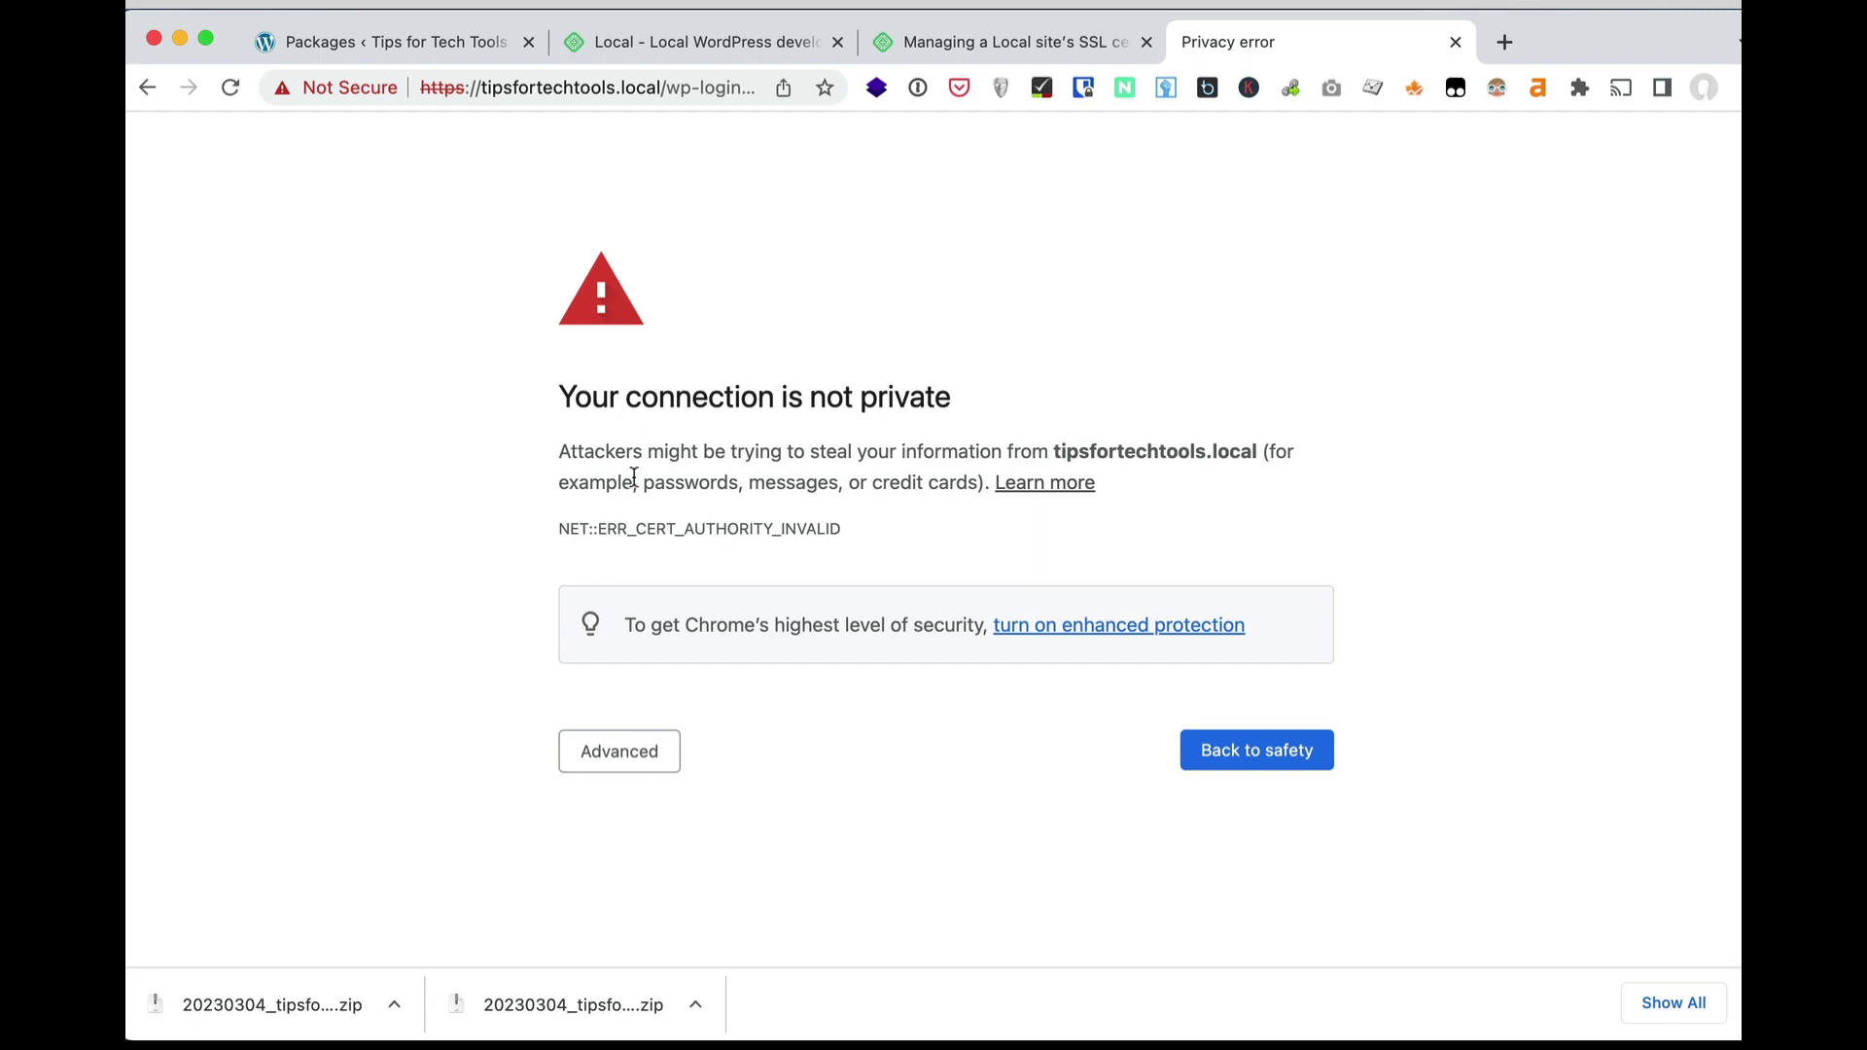
# Switch to Local and try to trust the tipsfortechtools site's SSL certificate, entering the account password.
pyautogui.press('super+Tab')
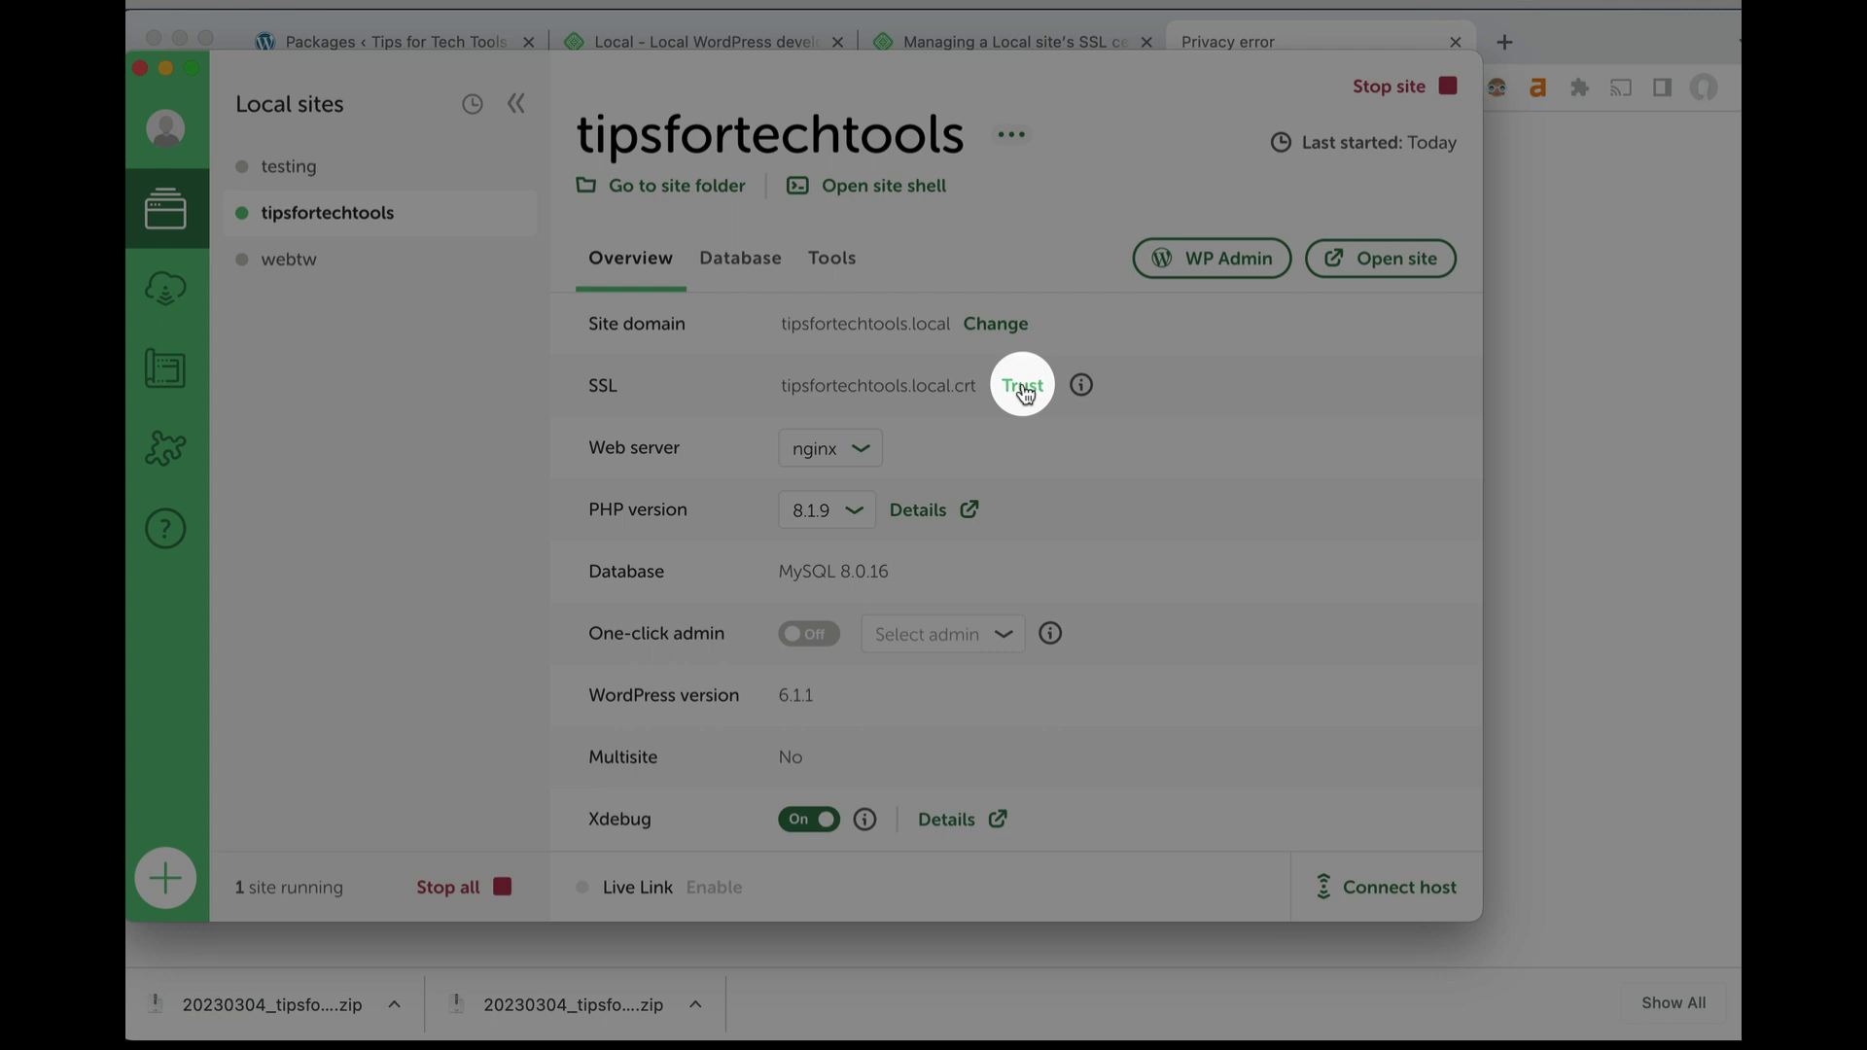
pyautogui.click(1024, 386)
pyautogui.write('••••••••••')
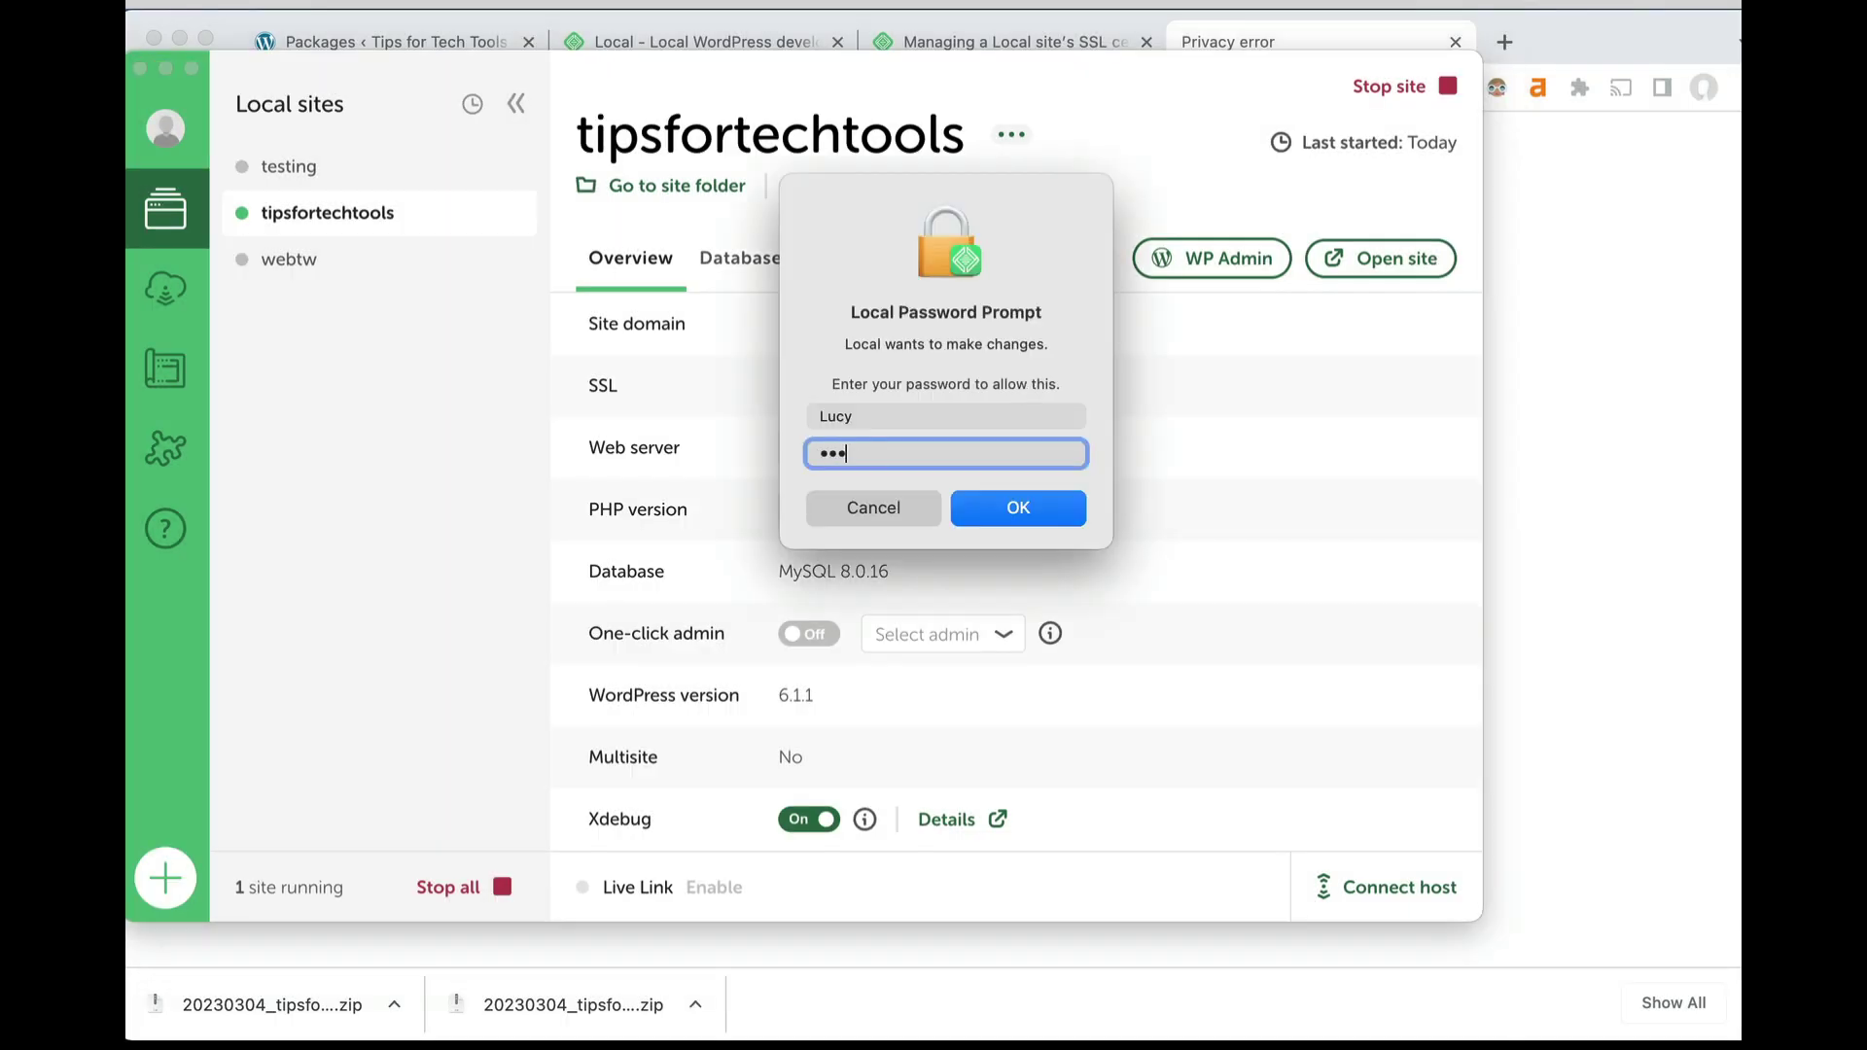
pyautogui.press('Return')
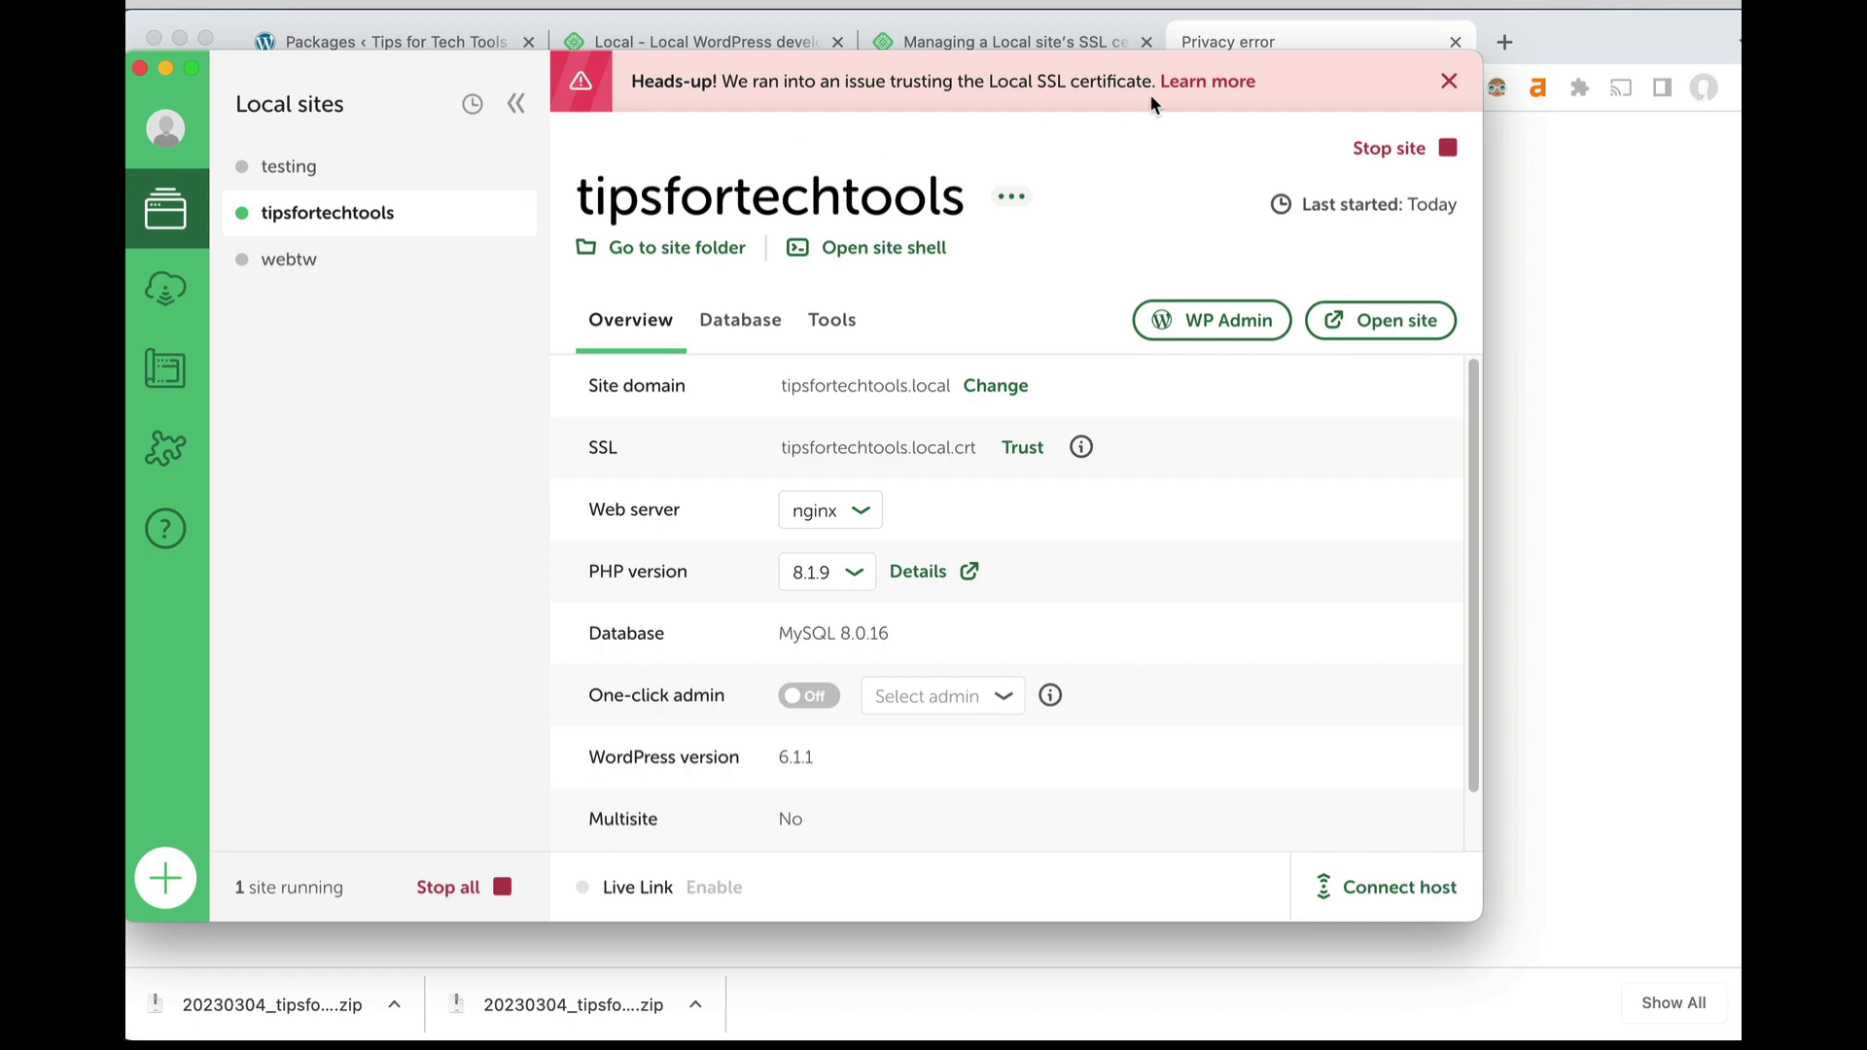
# Examine Local's help page in Chrome on managing a Local site's SSL certificate in macOS.
pyautogui.click(1095, 44)
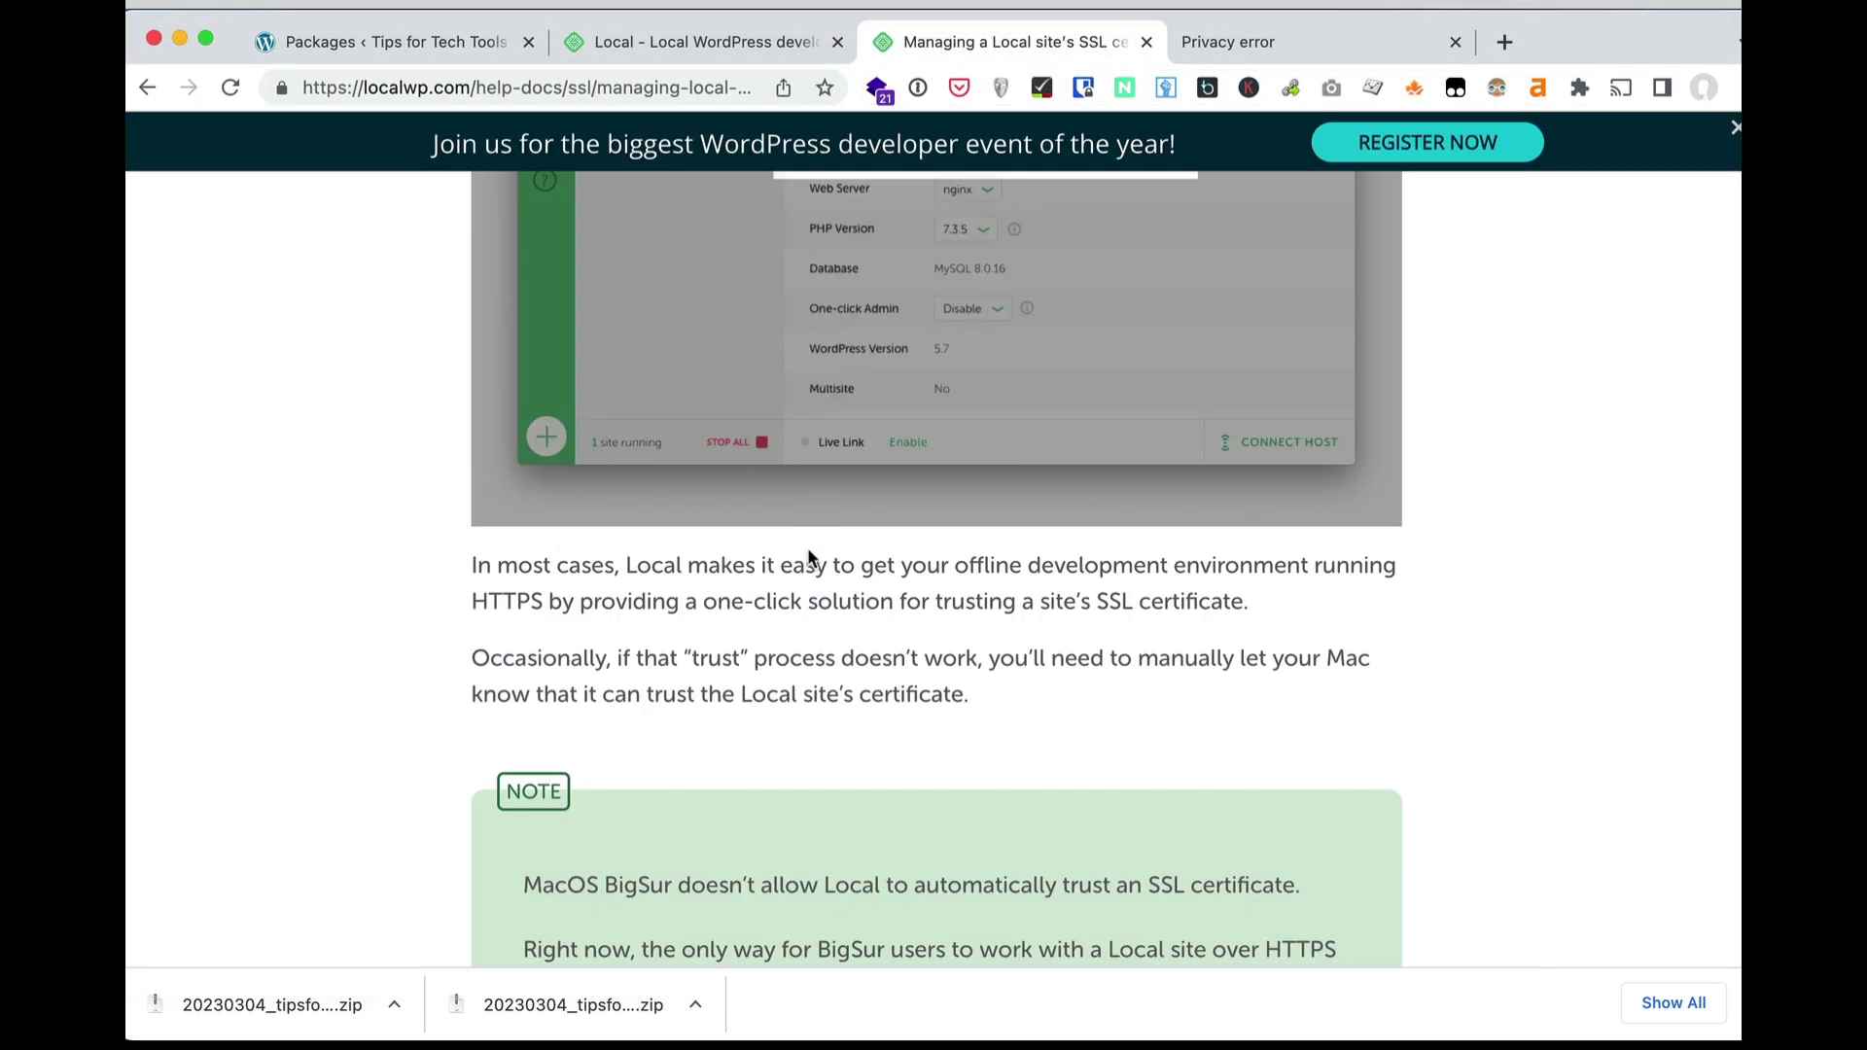
pyautogui.scroll(-15, 740, 555)
pyautogui.scroll(10, 809, 552)
pyautogui.scroll(10, 808, 552)
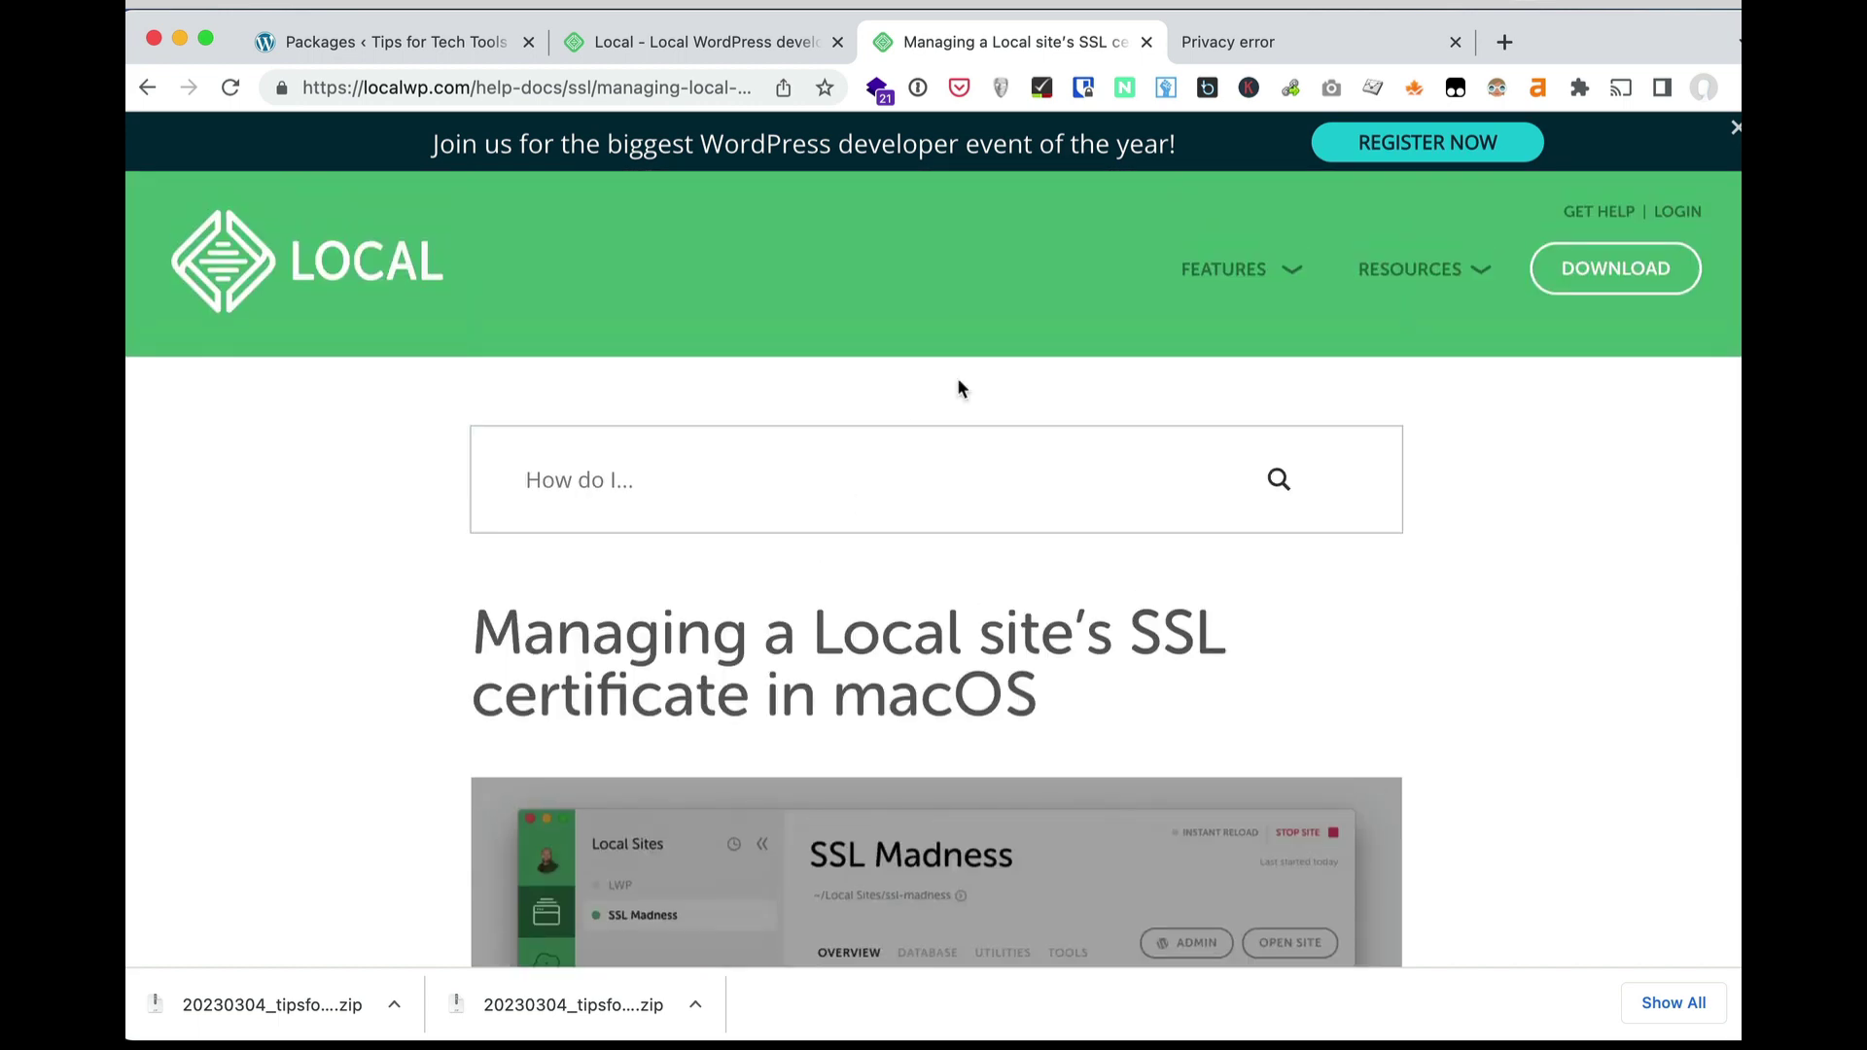
# In Keychain Access, set the tipsfortechtools.local certificate to Always Trust and authorize the change with the account password.
pyautogui.press('super+Tab')
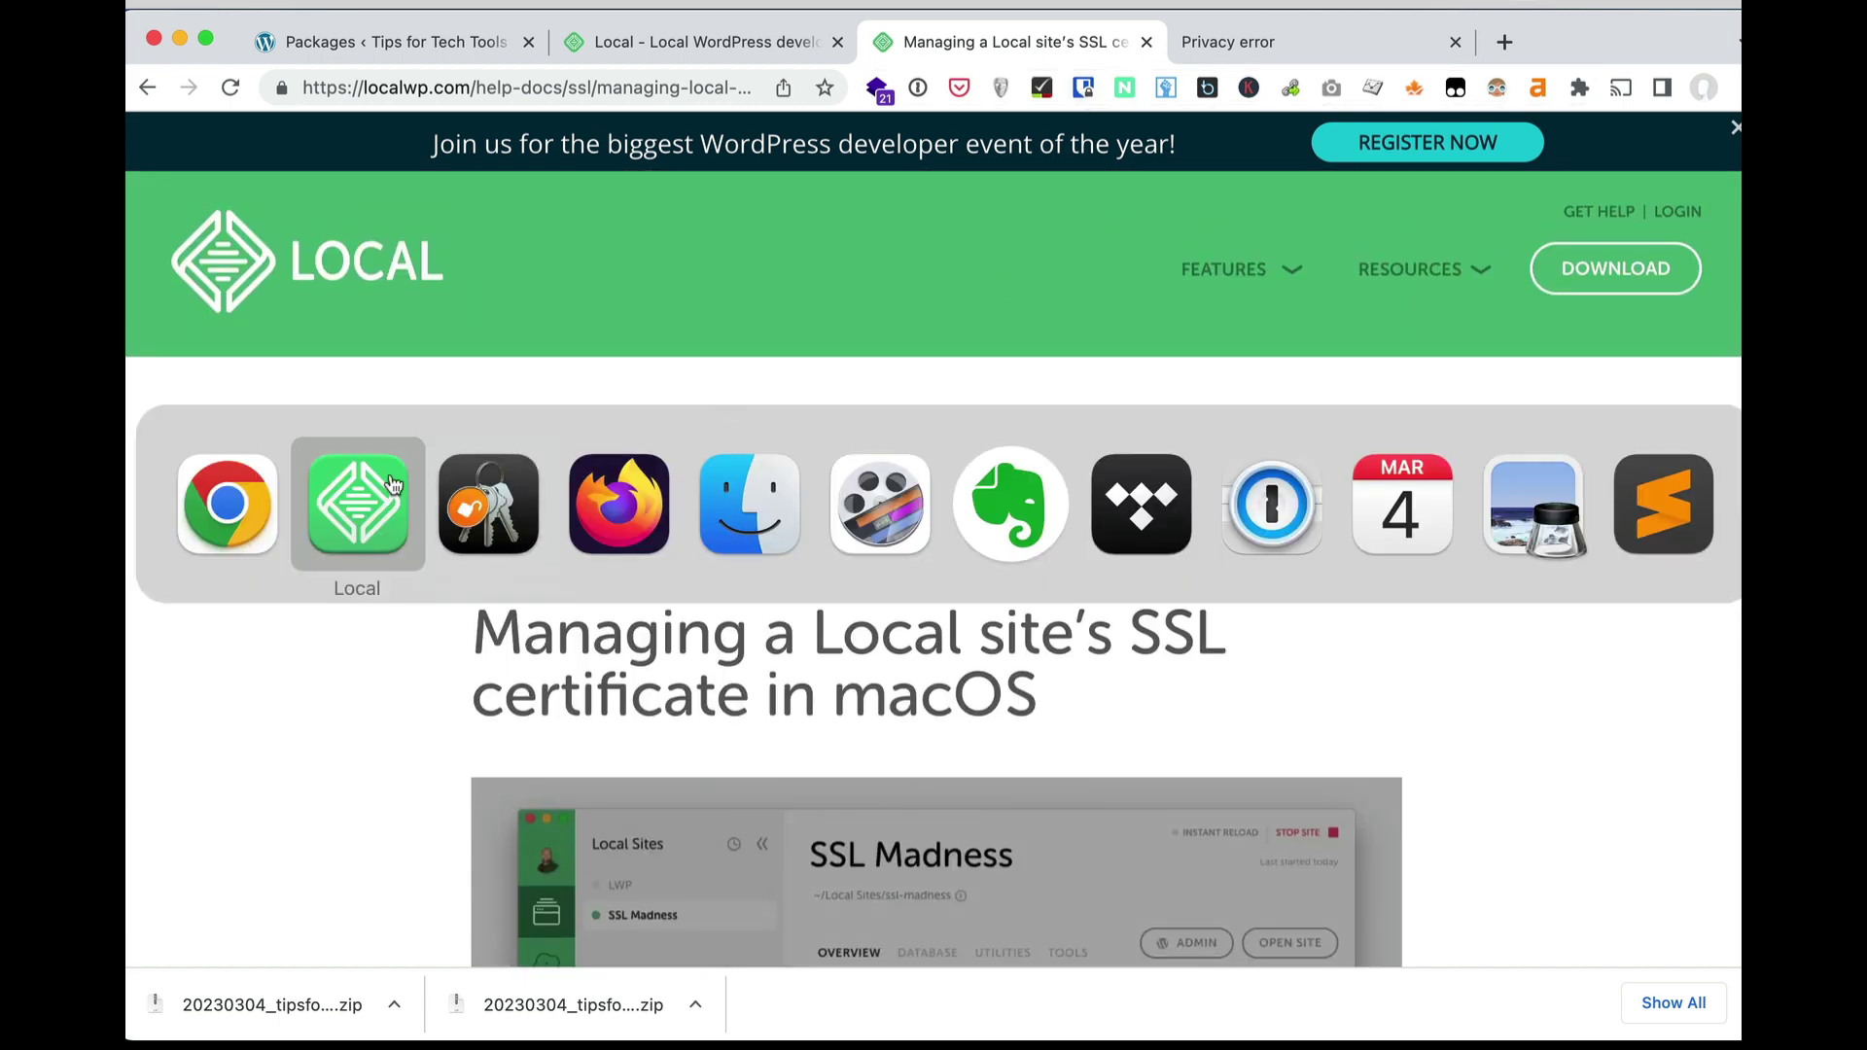
pyautogui.click(474, 486)
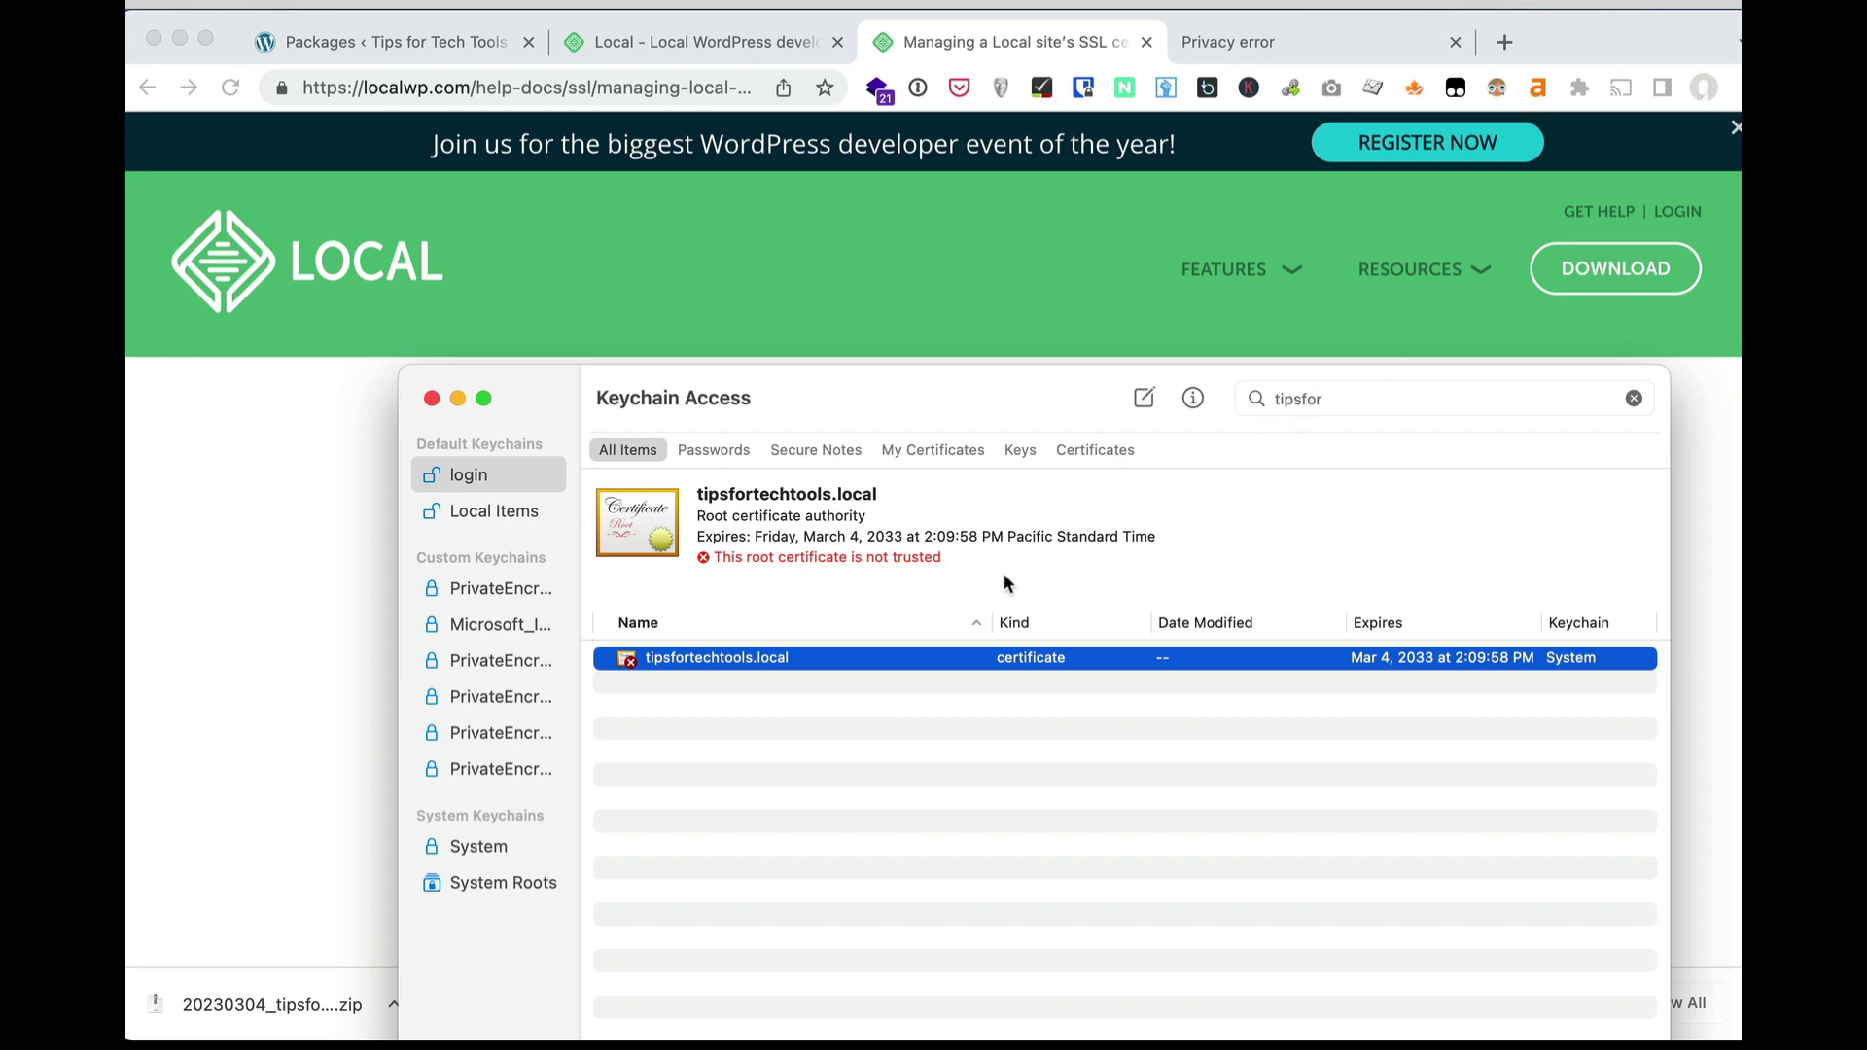
pyautogui.doubleClick(813, 669)
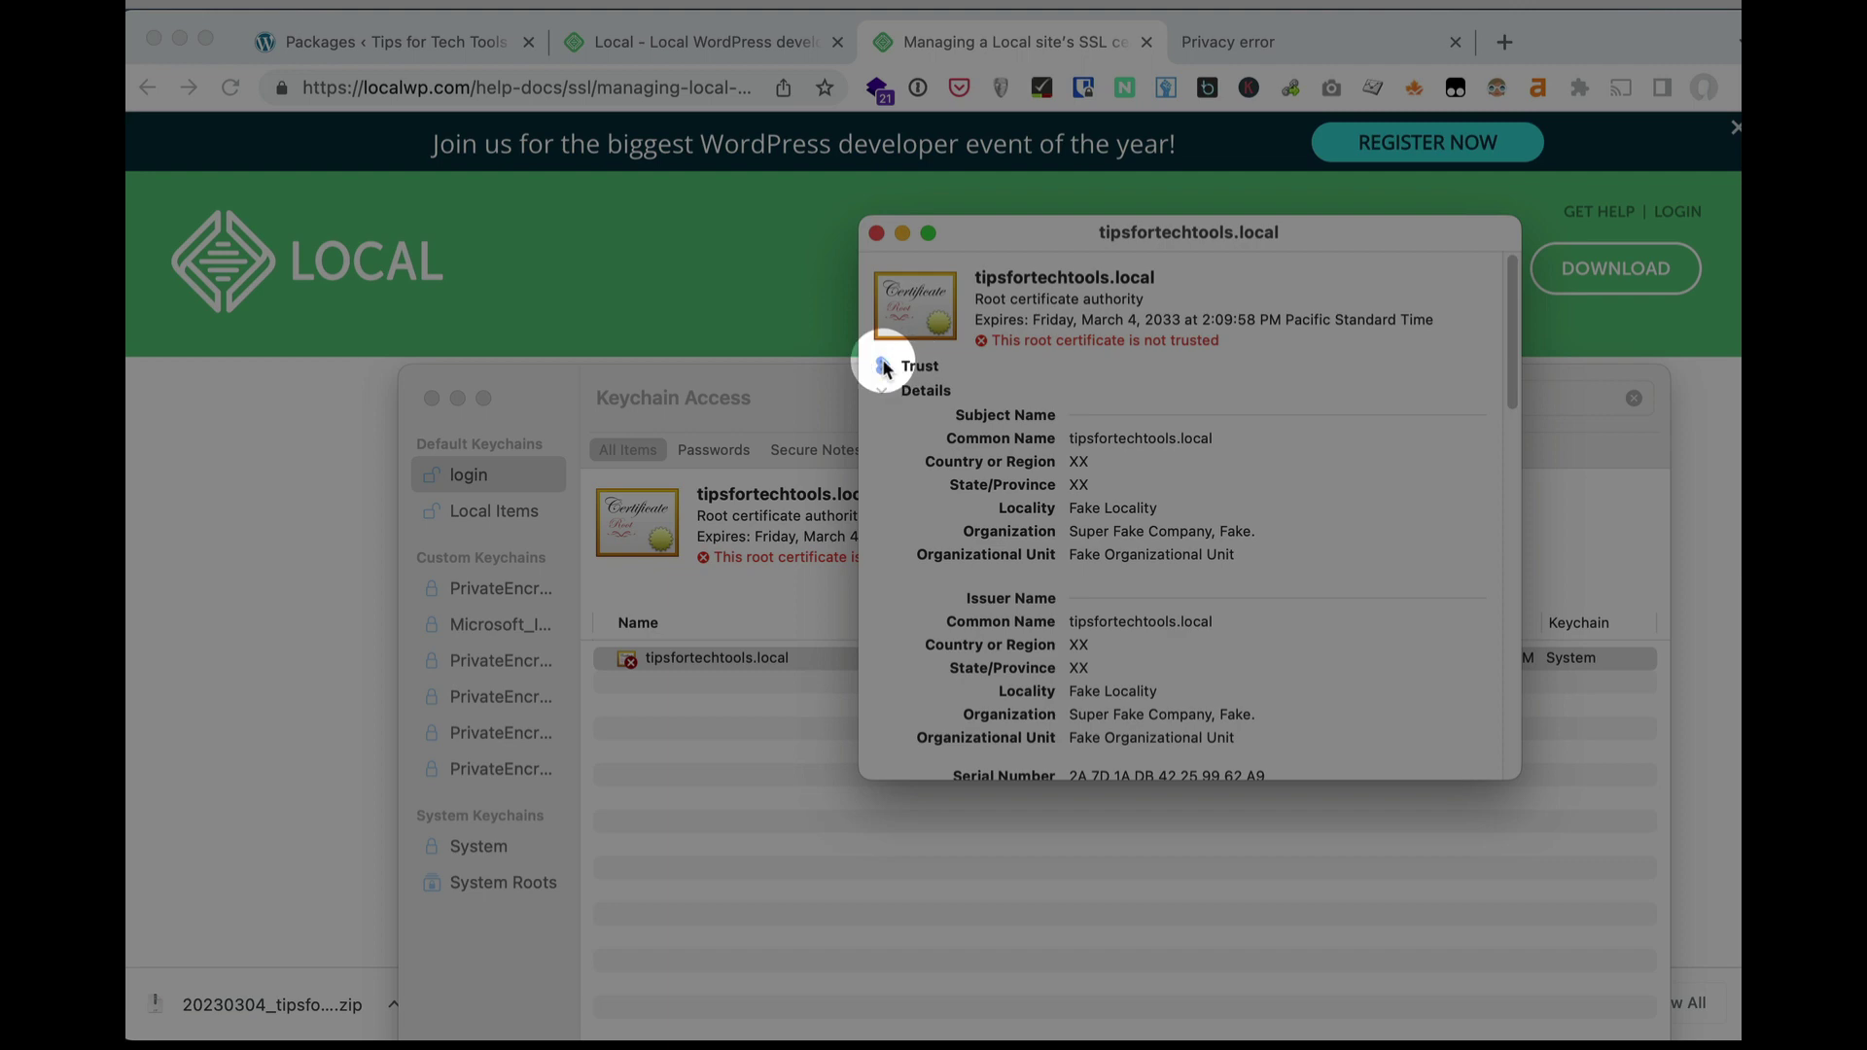
pyautogui.click(884, 367)
pyautogui.click(1147, 401)
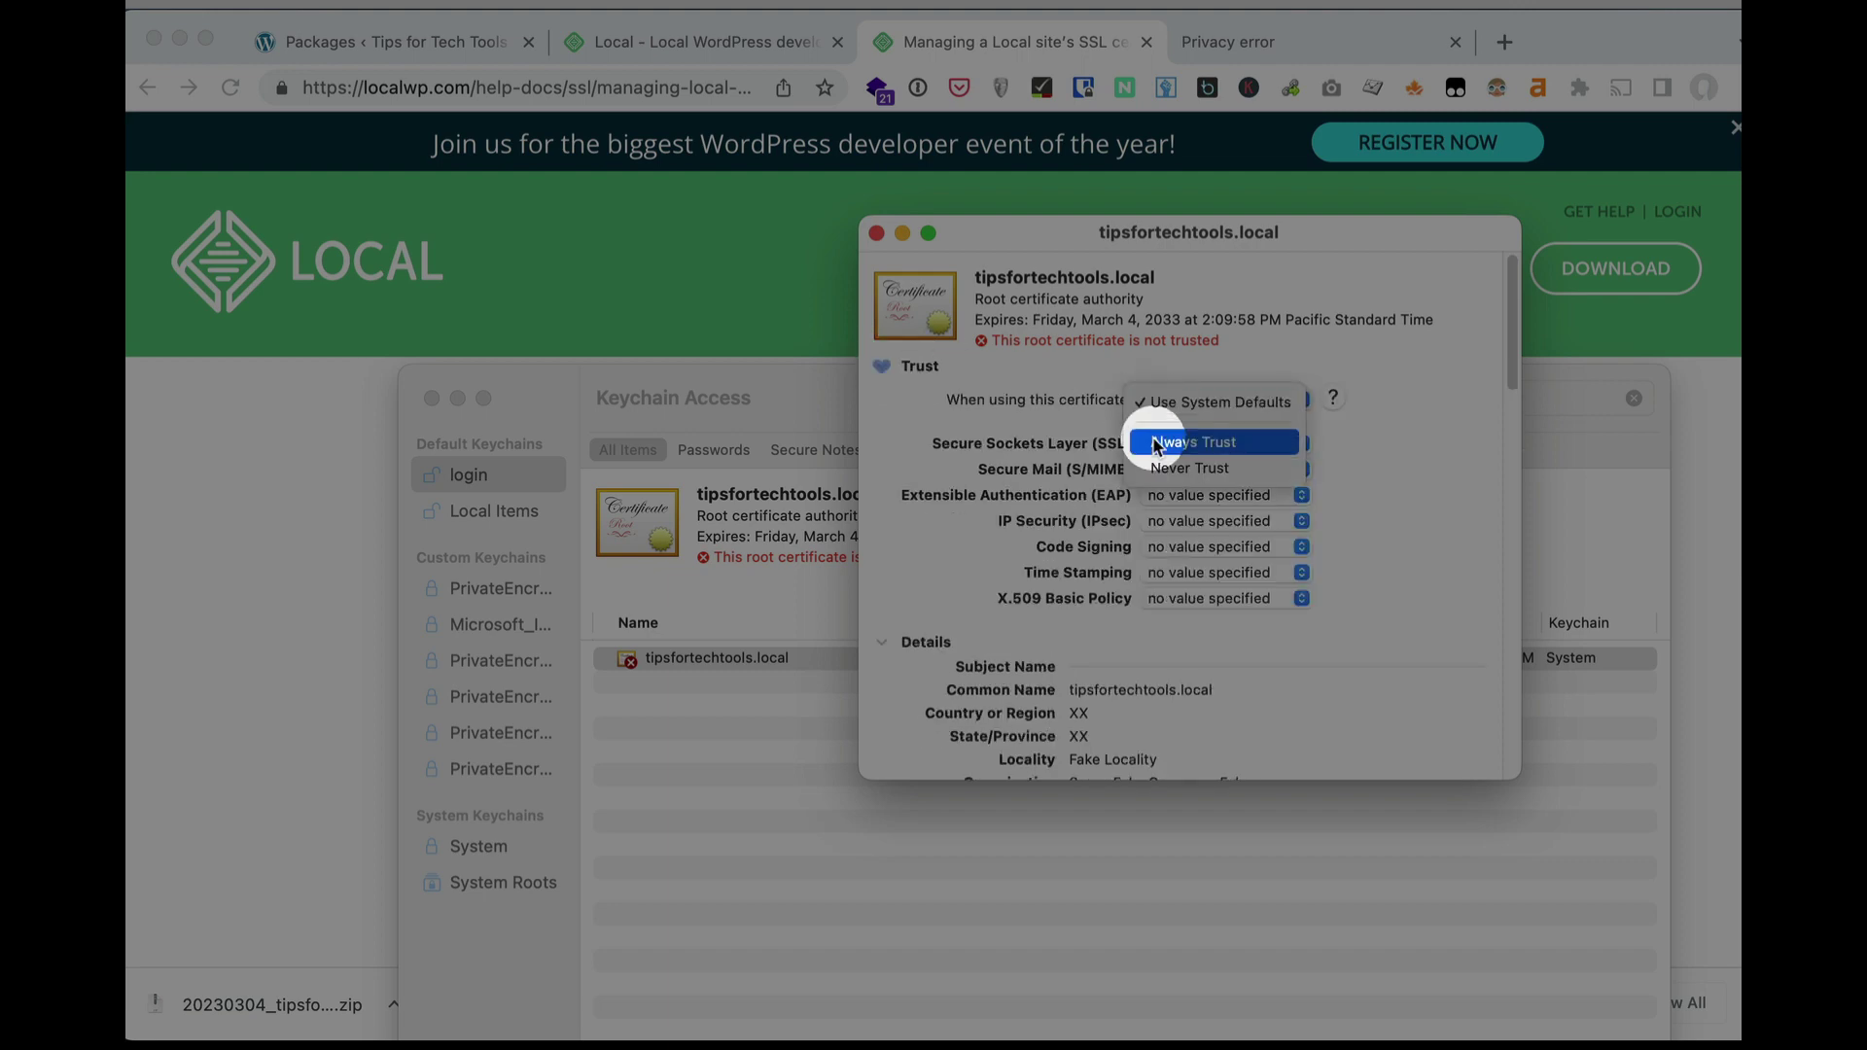
pyautogui.click(1157, 445)
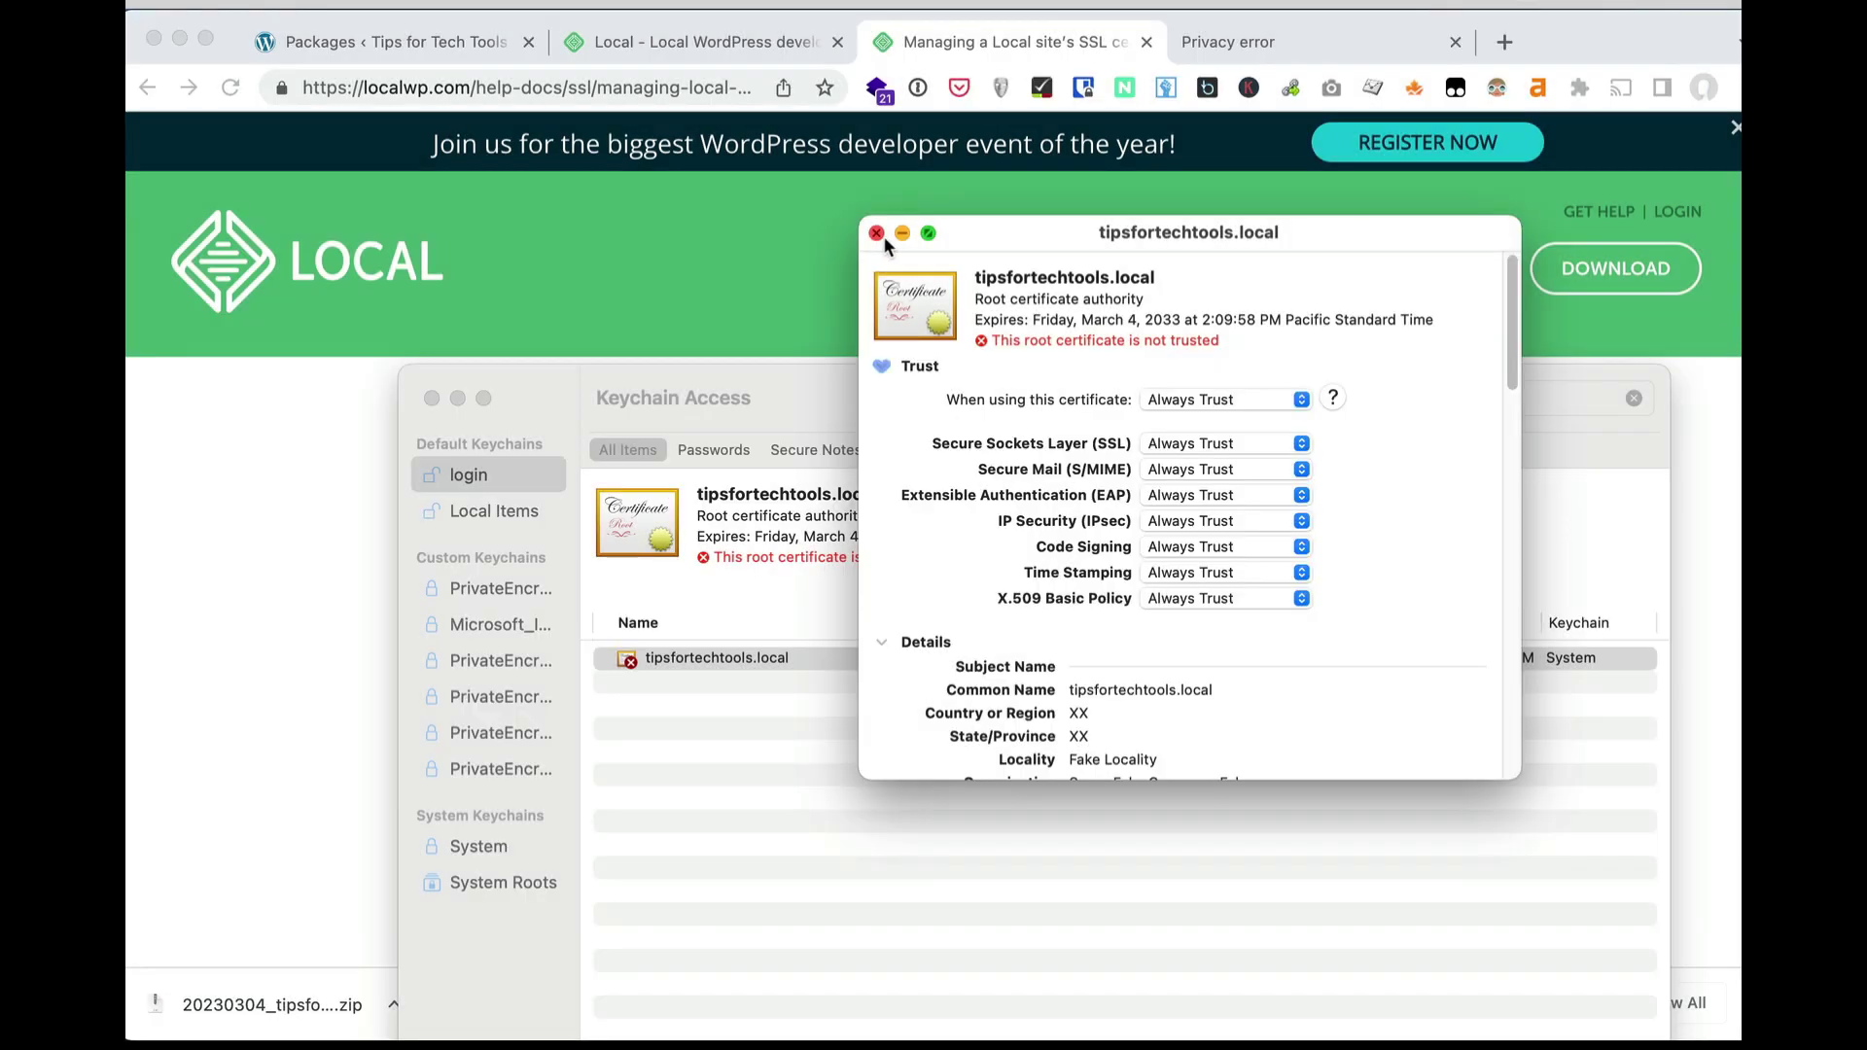
pyautogui.click(876, 233)
pyautogui.write('••••••')
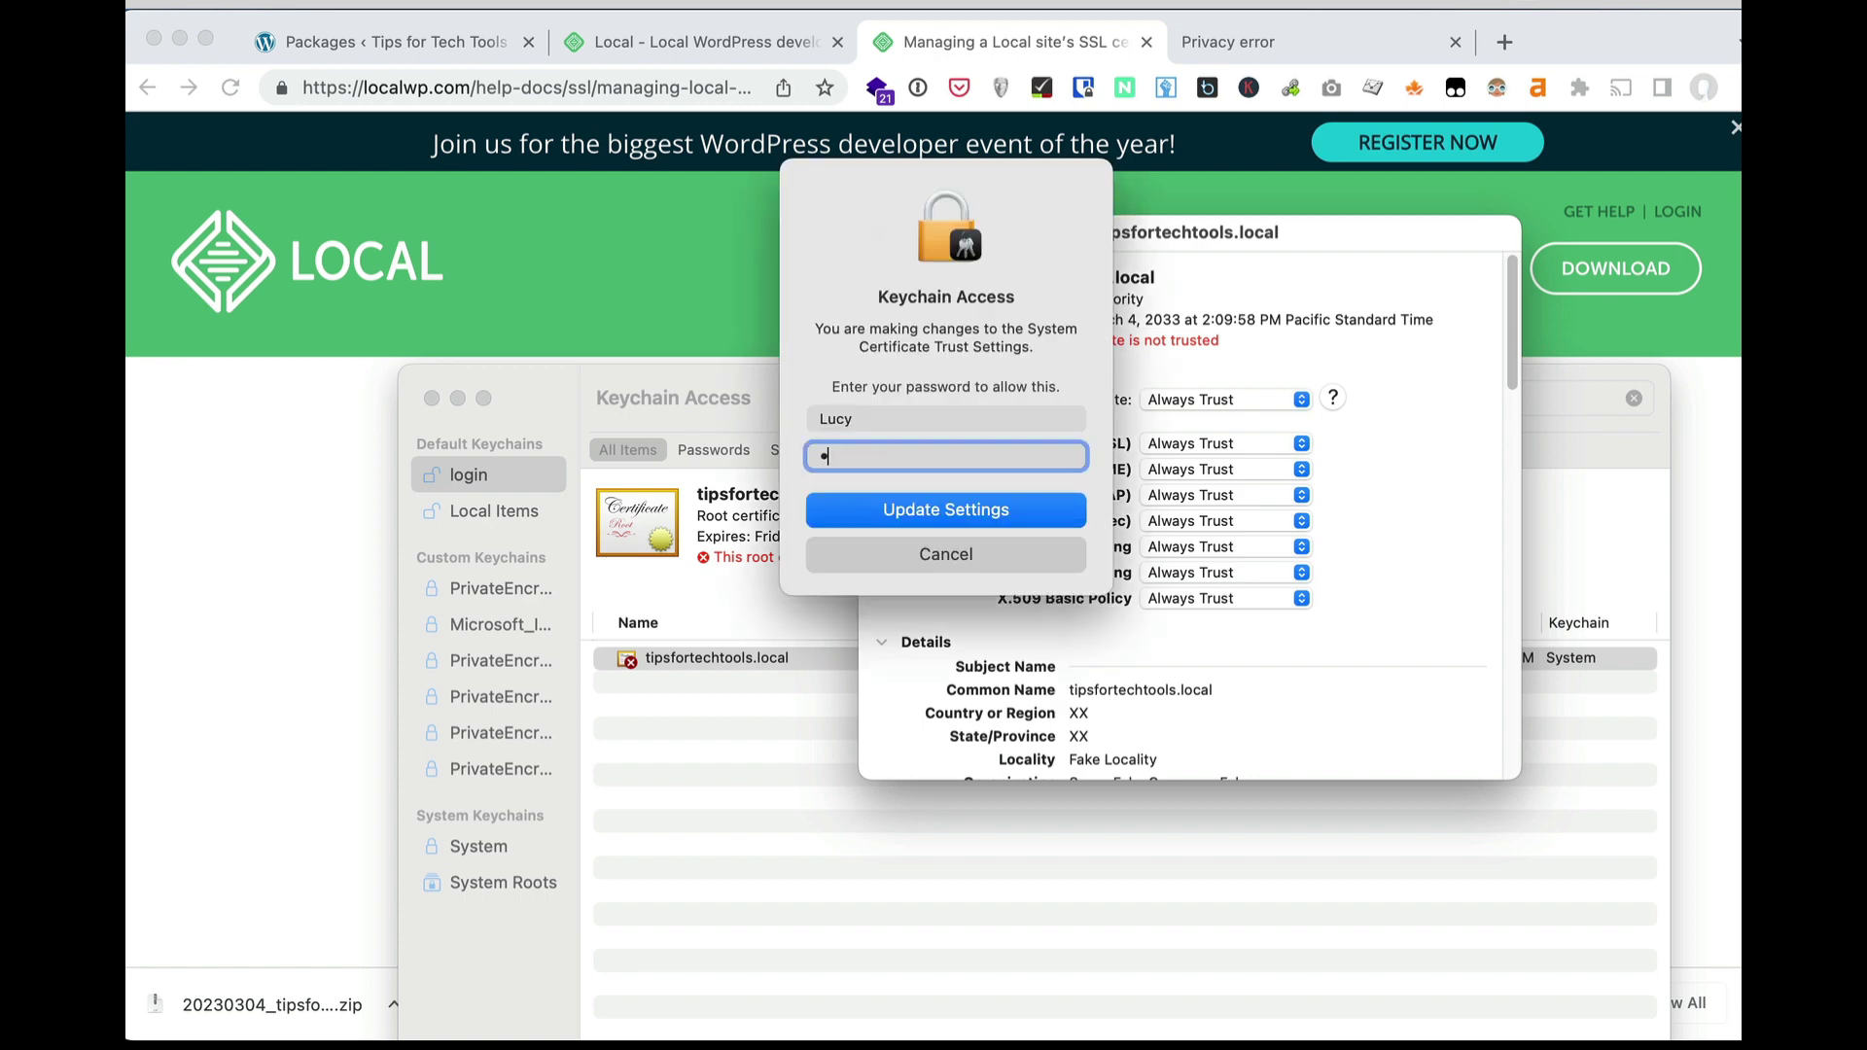
pyautogui.click(1030, 511)
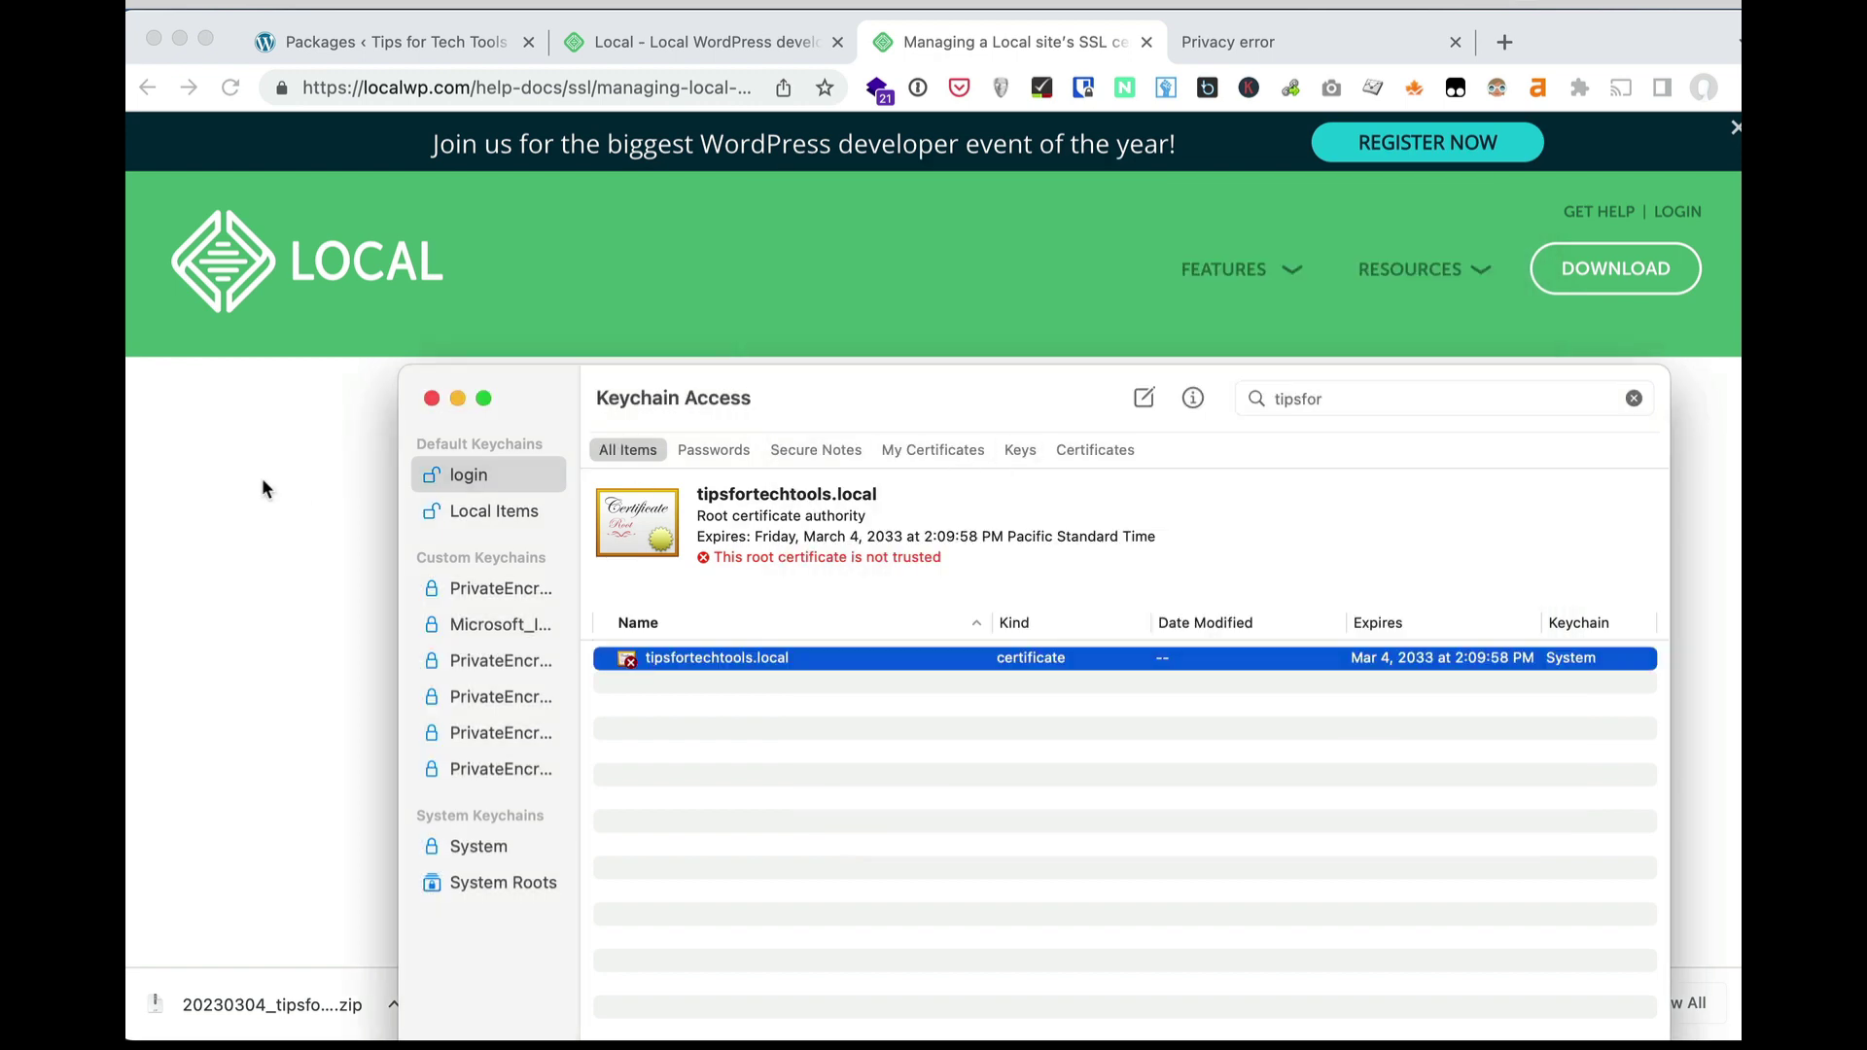
# Switch back to Local and stop the tipsfortechtools site.
pyautogui.press('super+Tab')
pyautogui.press('super+Tab')
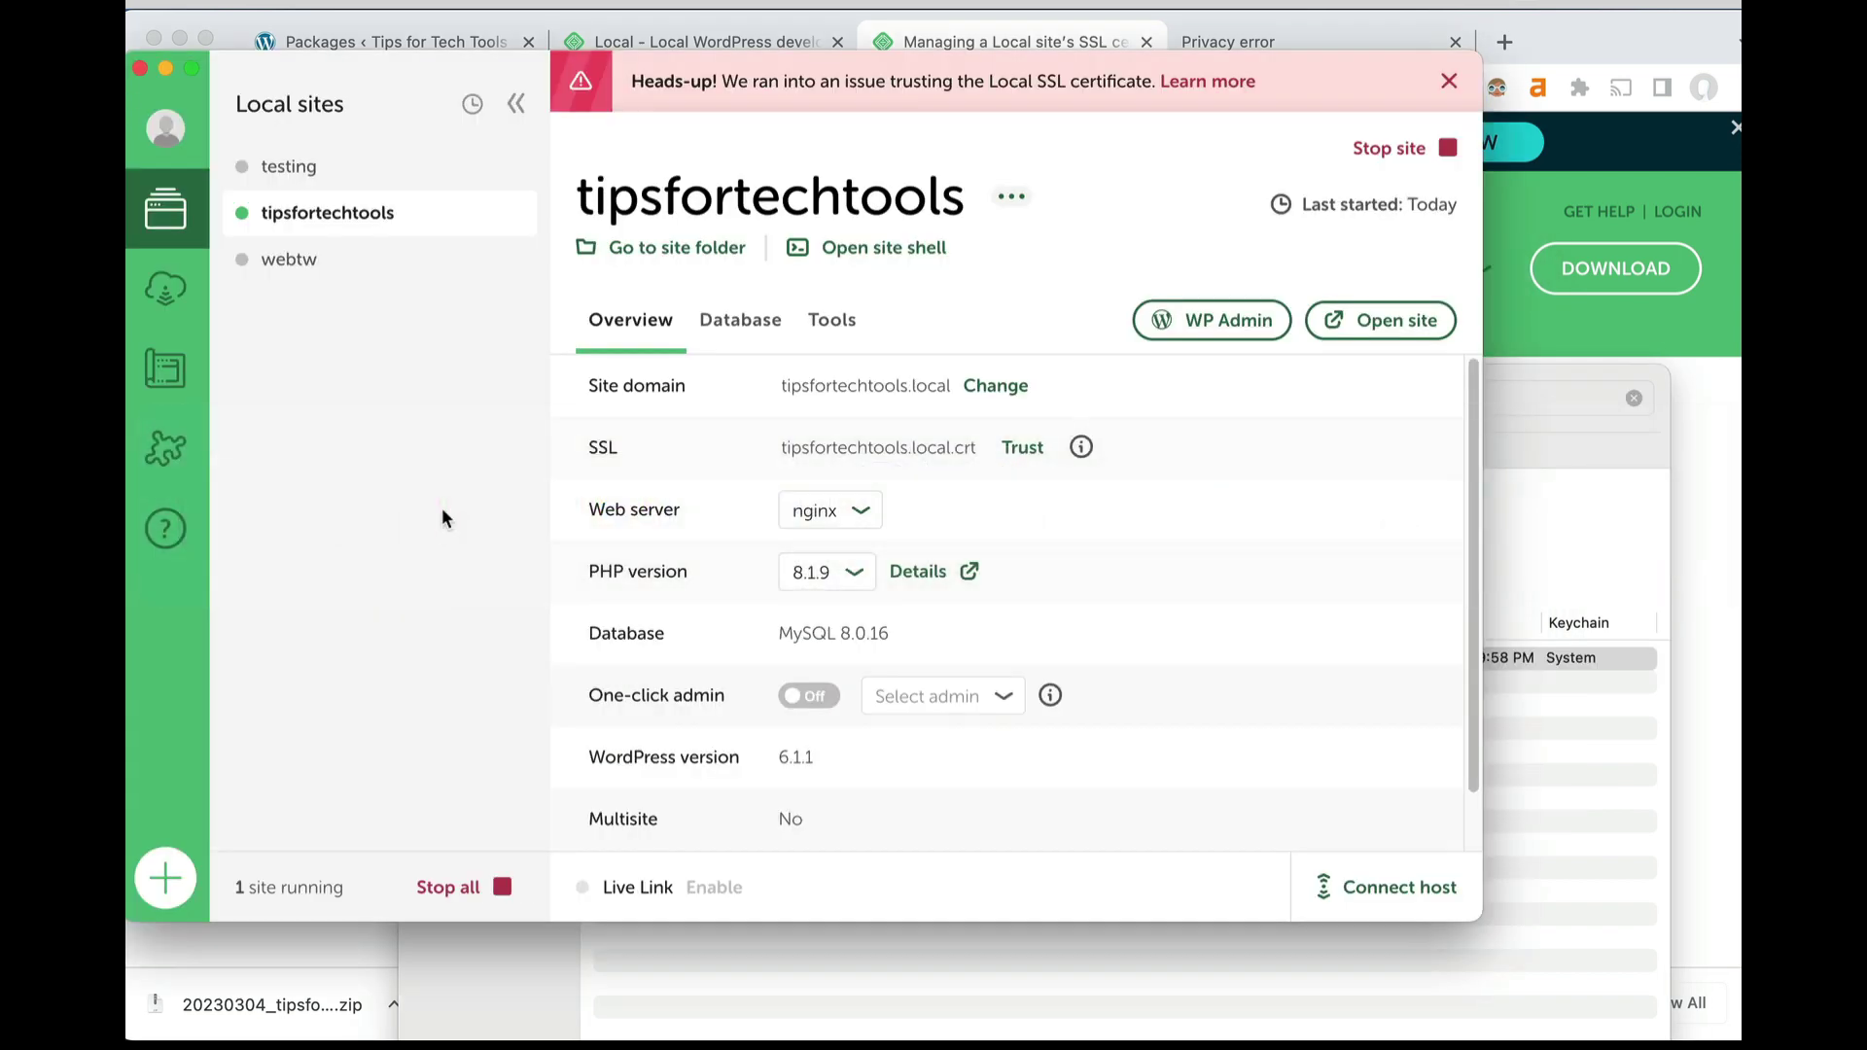
pyautogui.click(1399, 154)
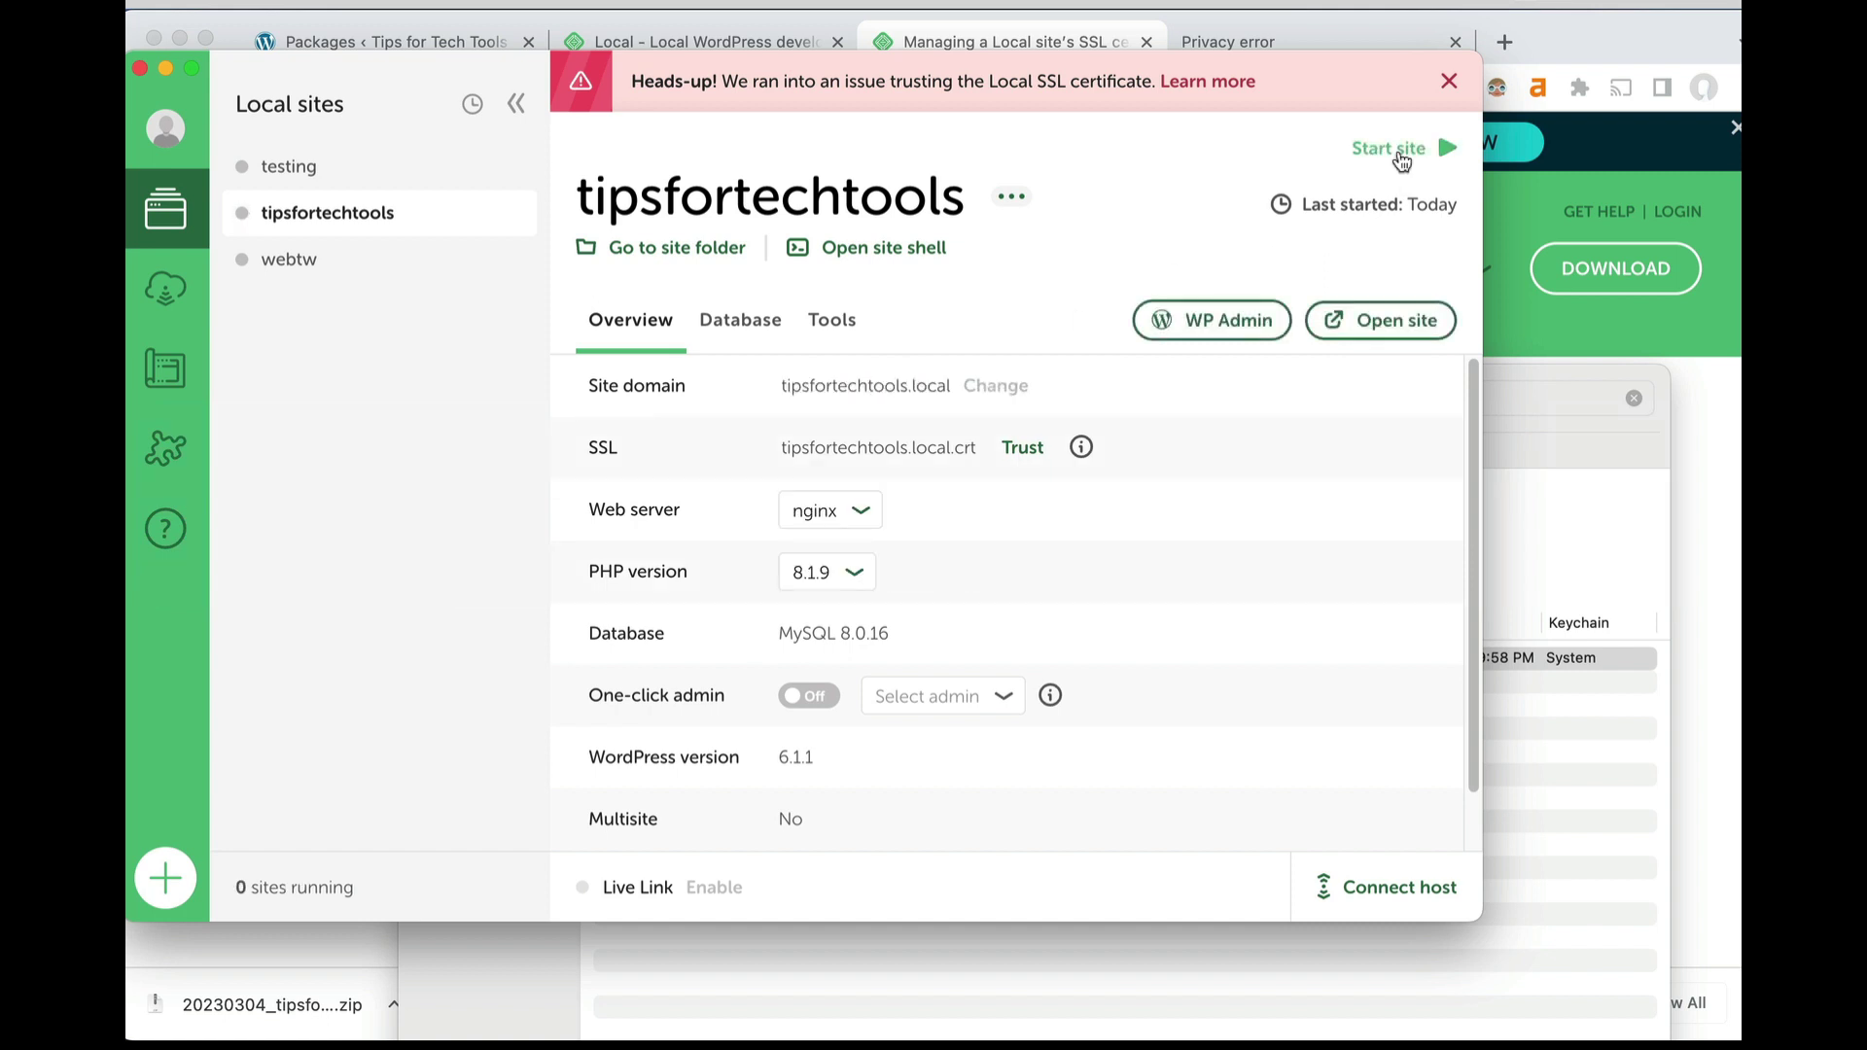
# Quit and relaunch Local, and start the tipsfortechtools site.
pyautogui.click(234, 4)
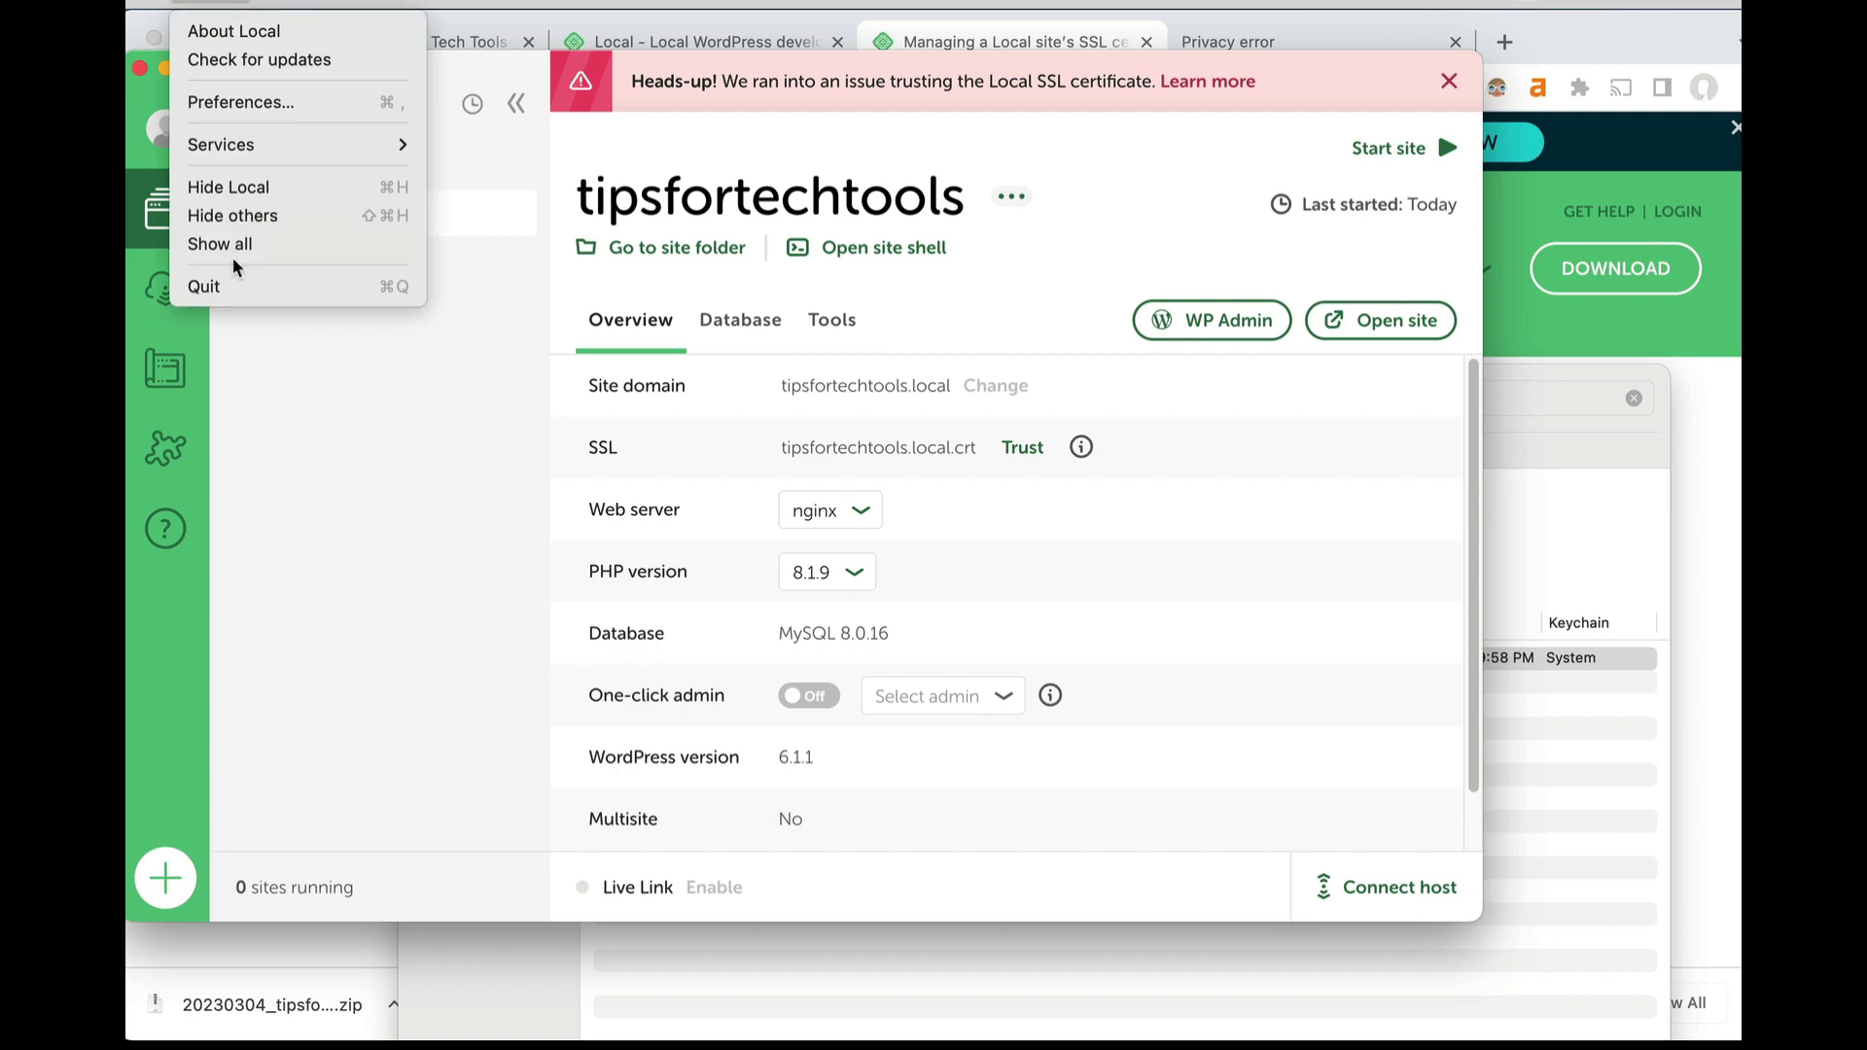
pyautogui.click(279, 289)
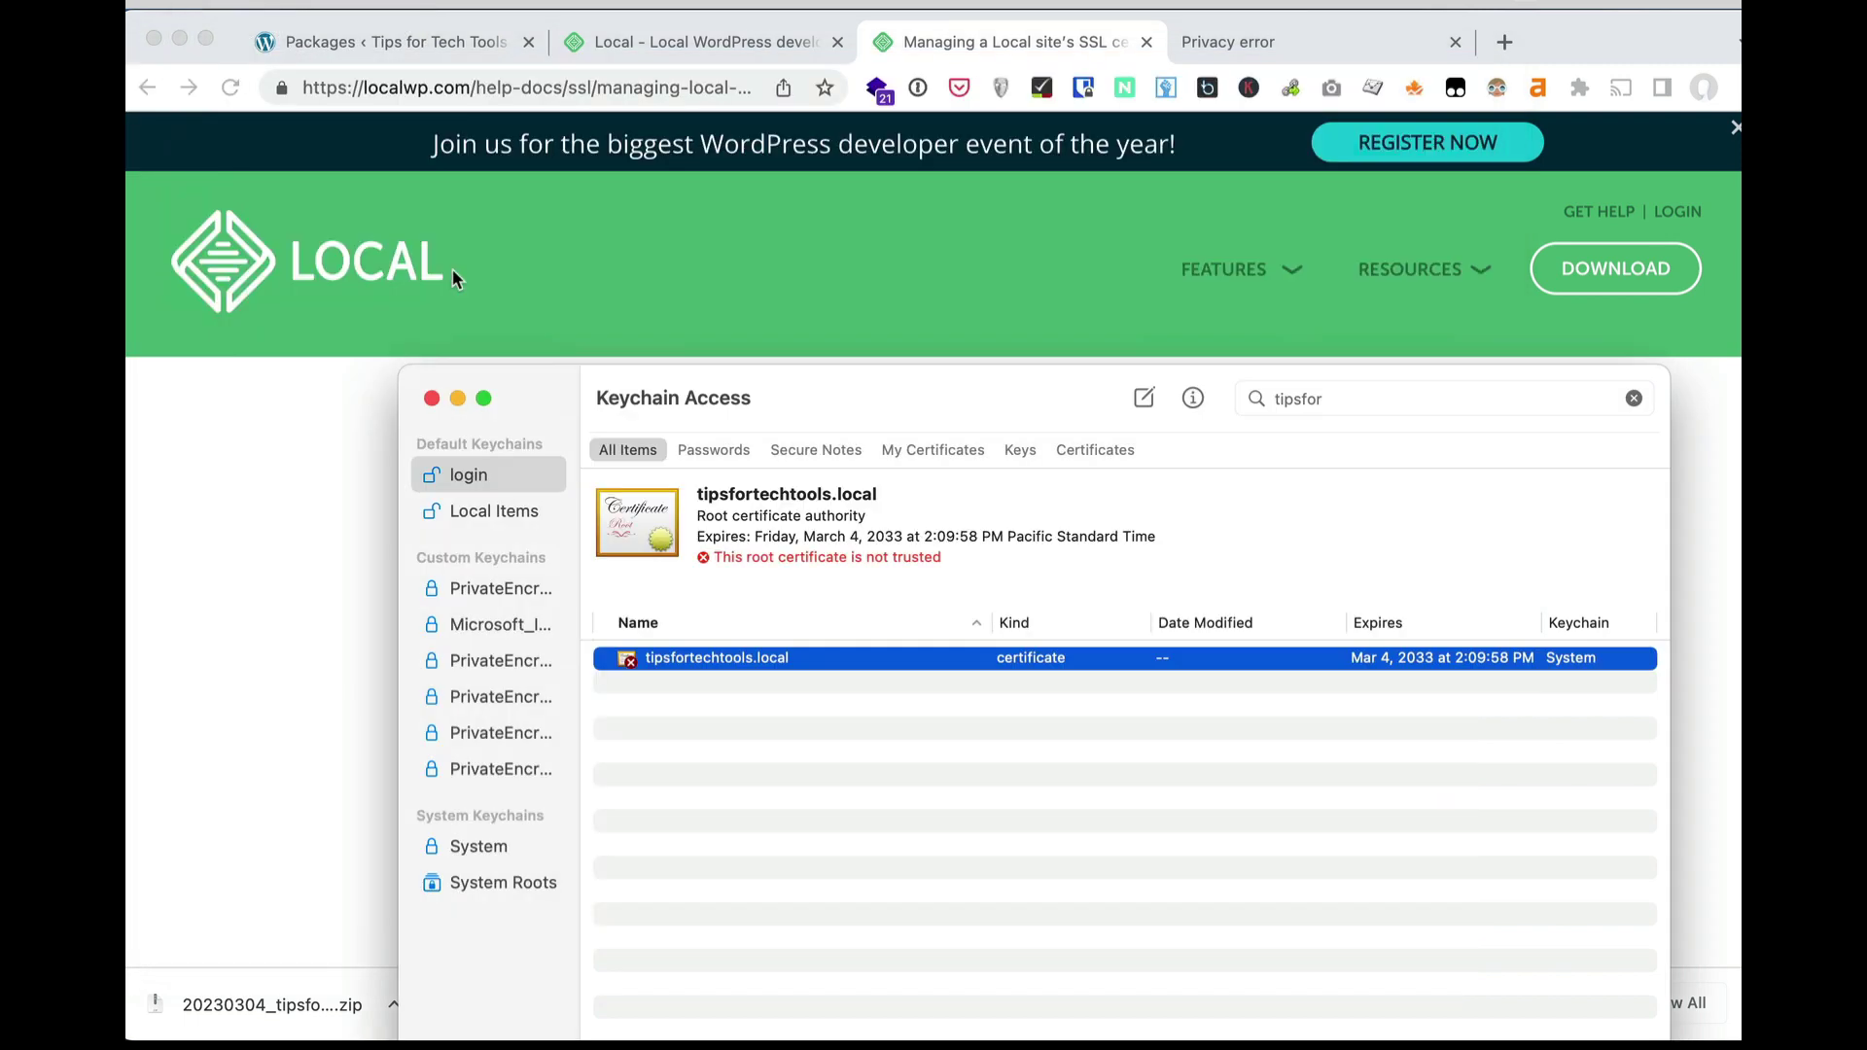
pyautogui.hotkey('alt', 'space')
pyautogui.write('loca')
pyautogui.press('Return')
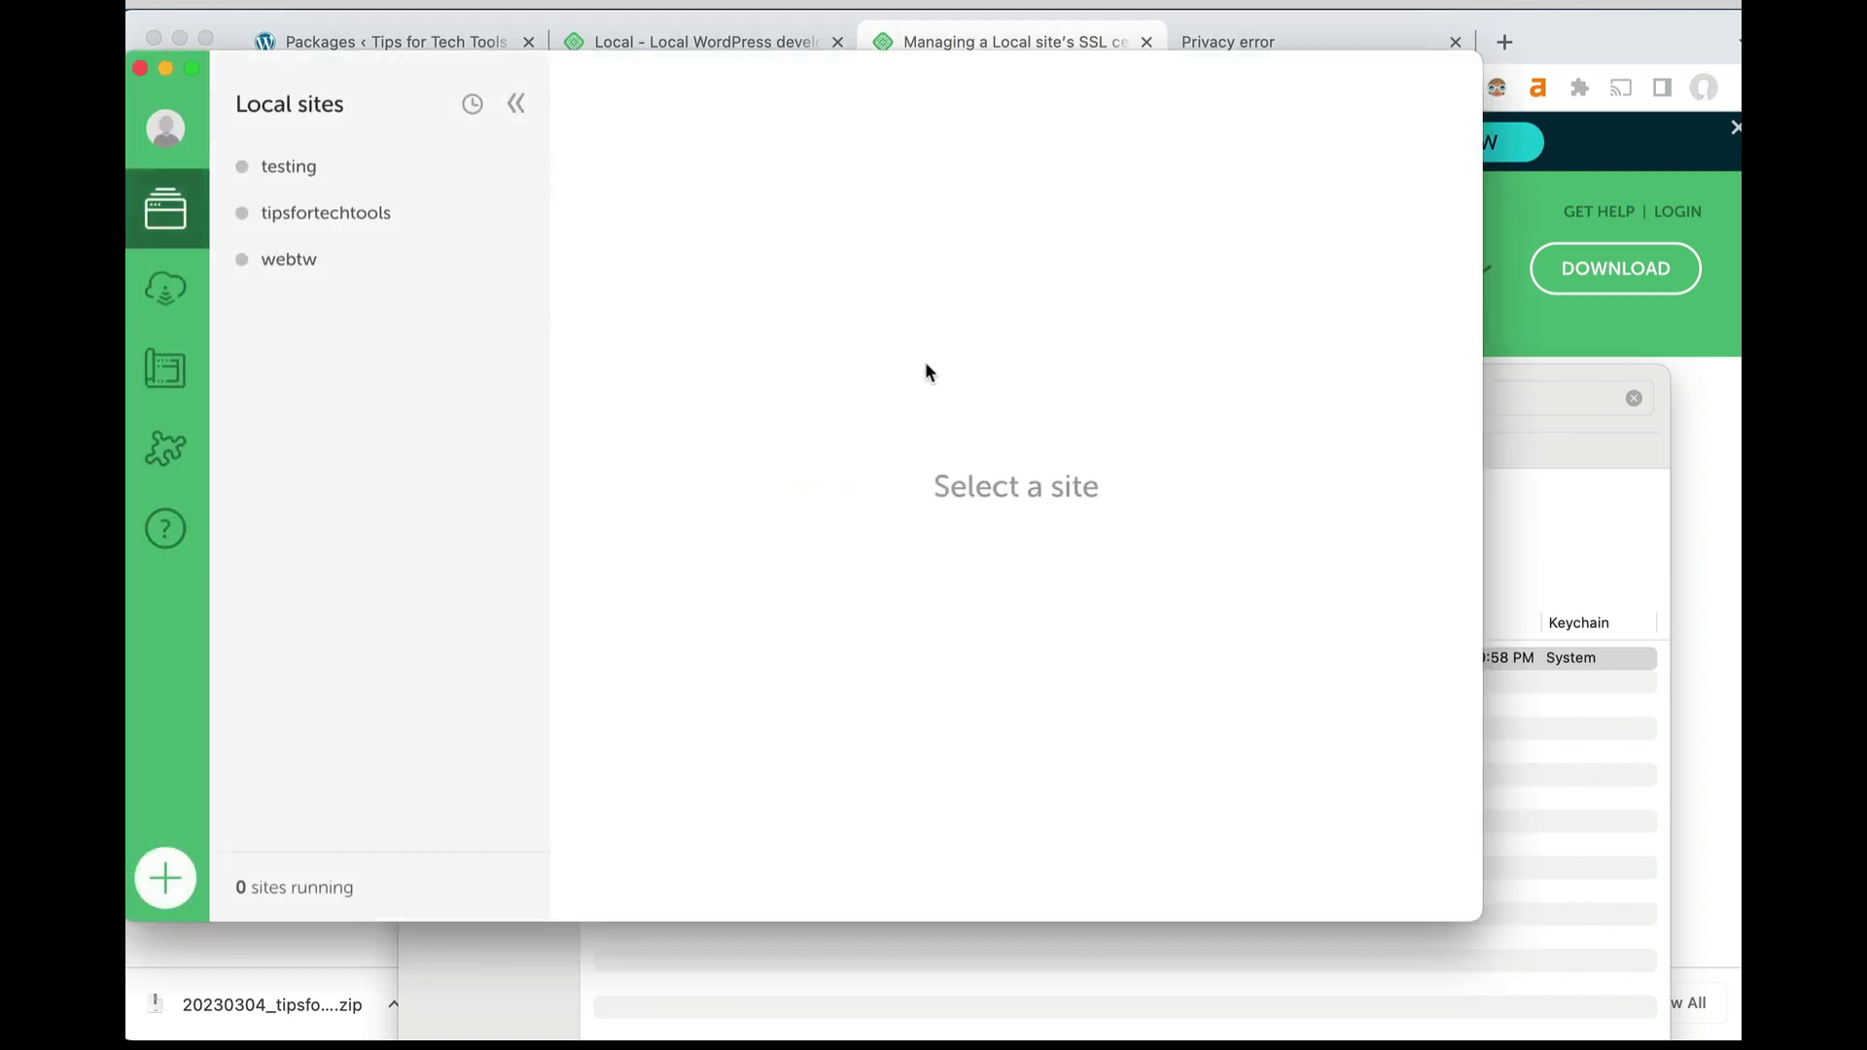
pyautogui.click(395, 229)
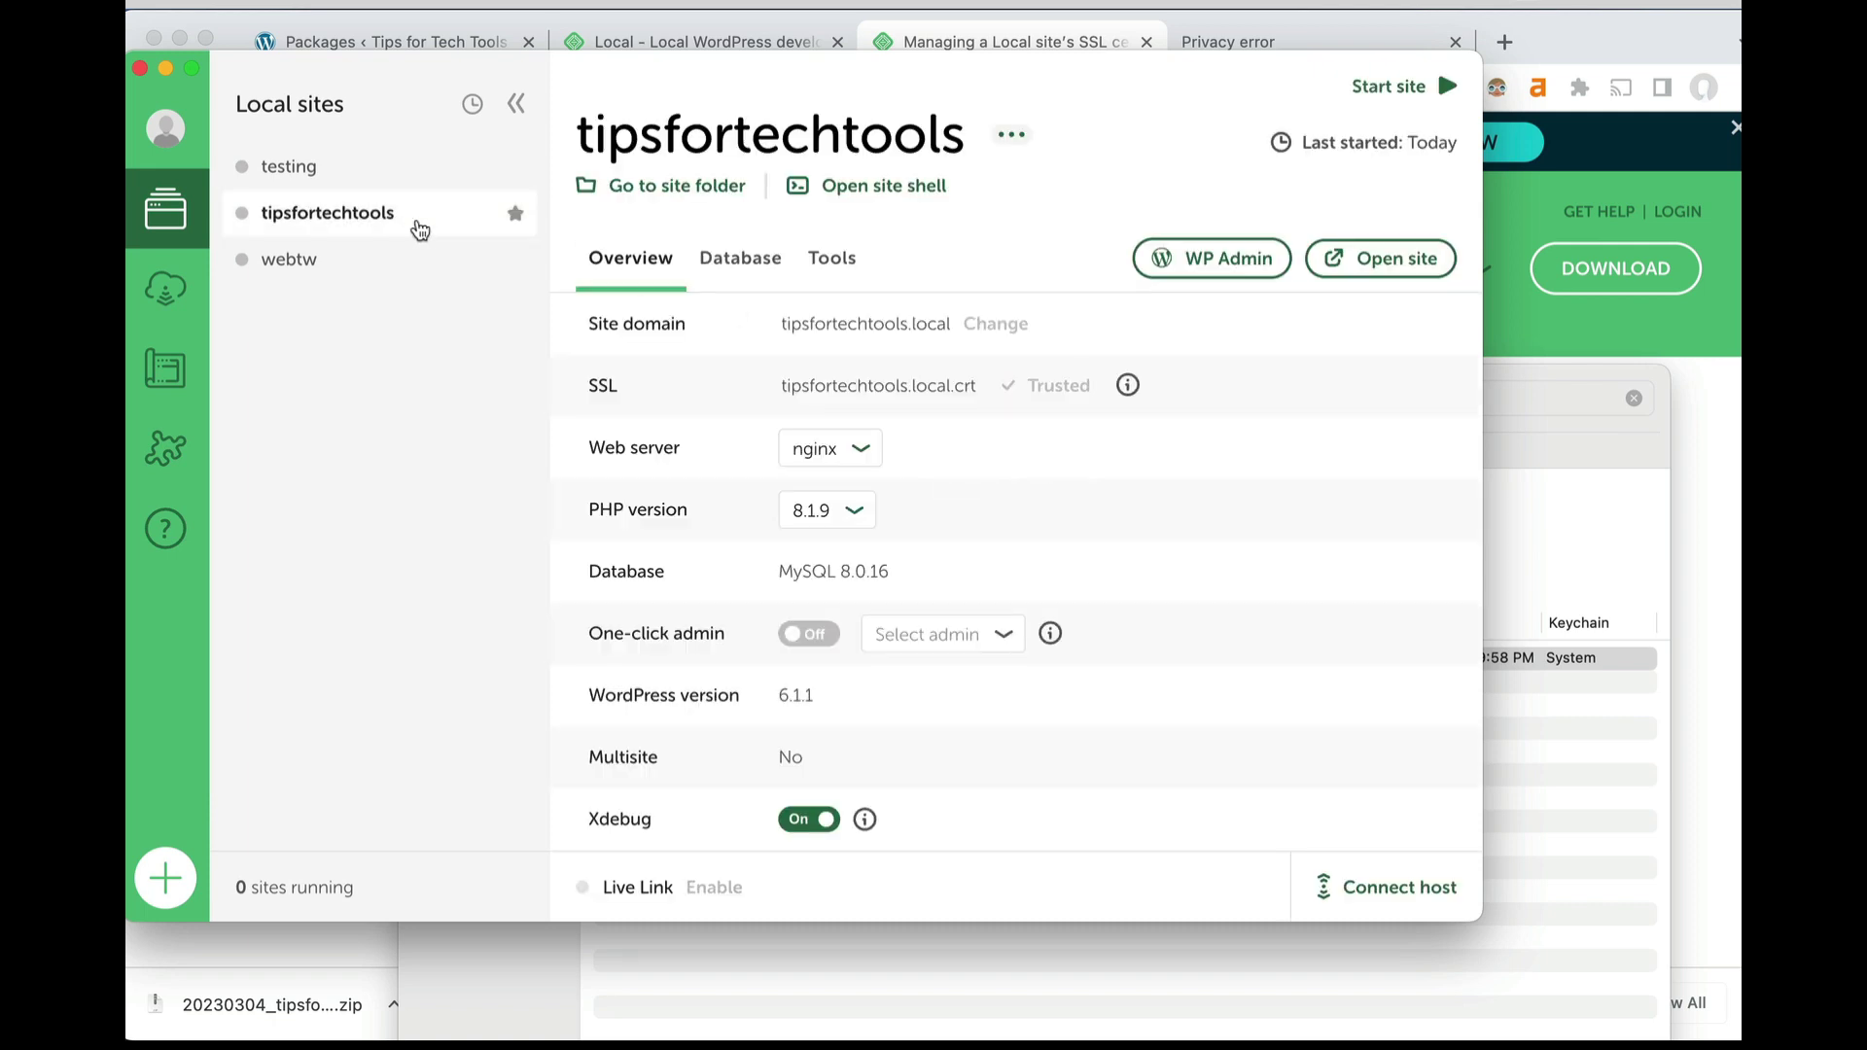
pyautogui.click(1384, 92)
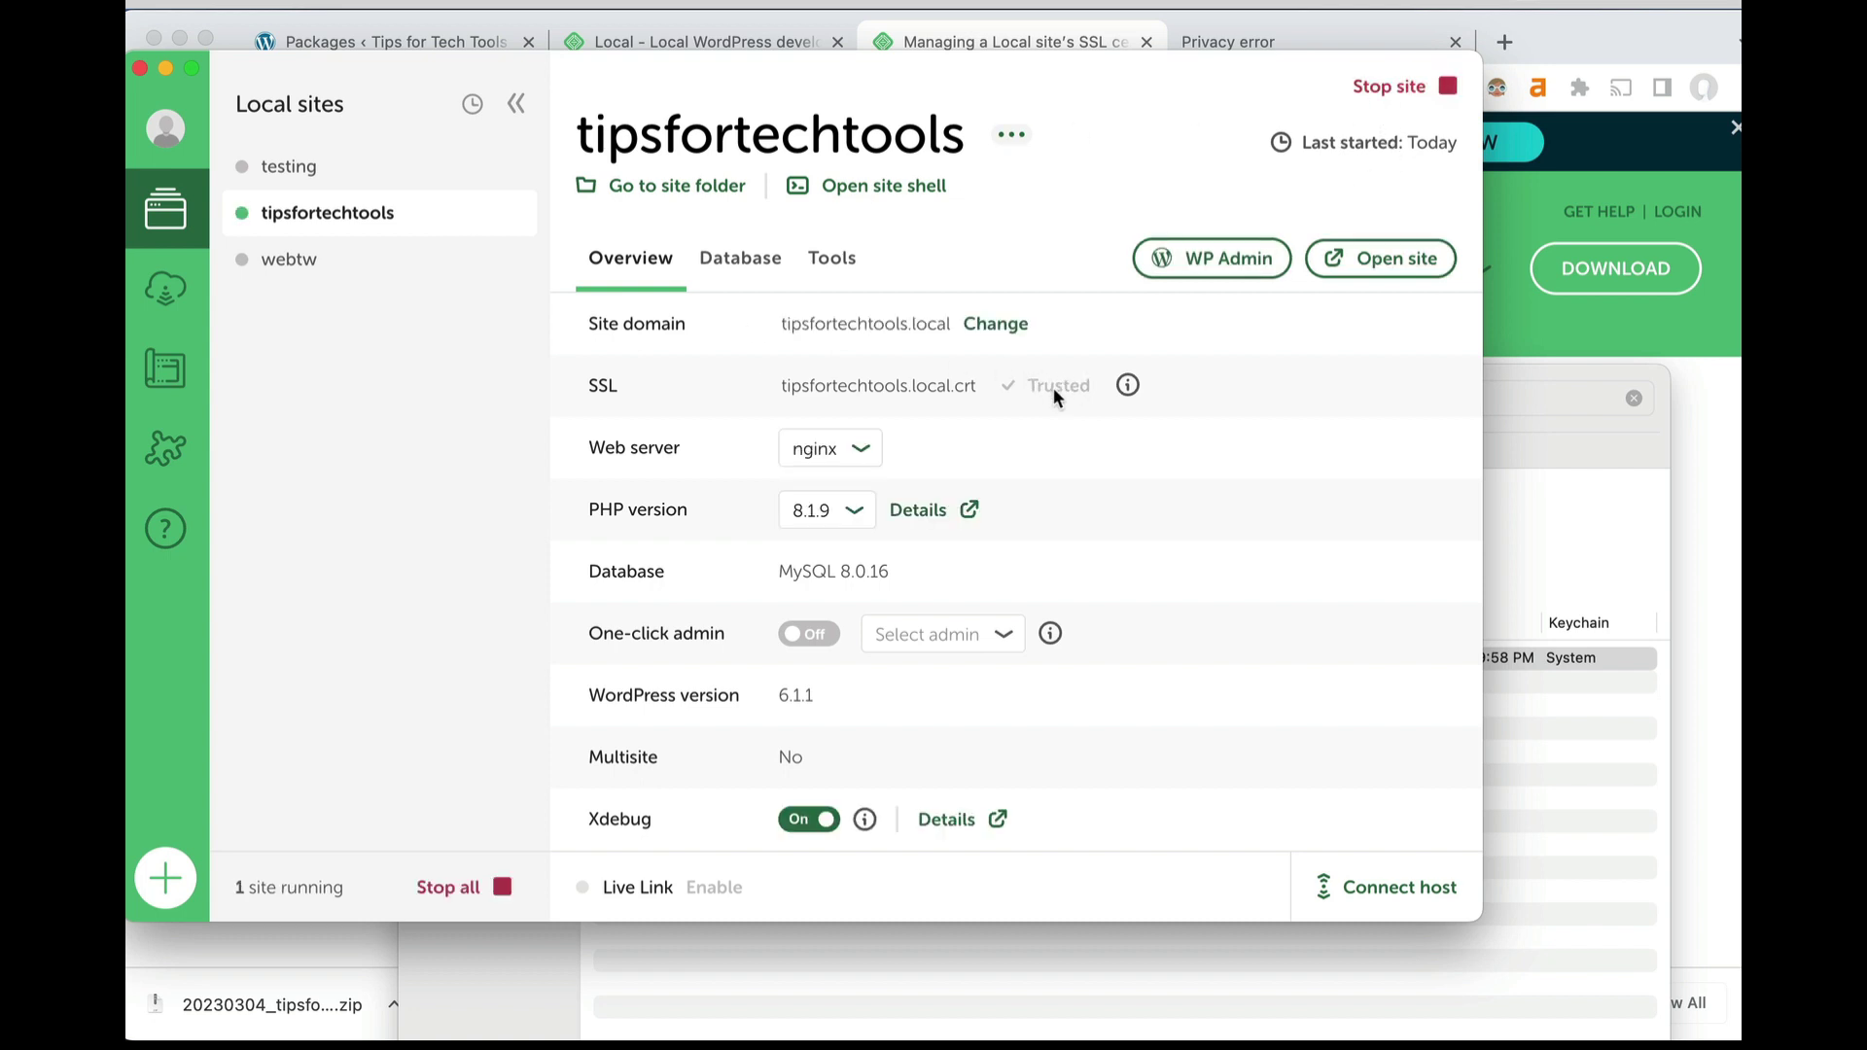
# Switch to Chrome, reload the tipsfortechtools.local login page that had the privacy error, and go from it to the Tips for Tech Tools home page.
pyautogui.press('super+Tab')
pyautogui.press('super+Tab')
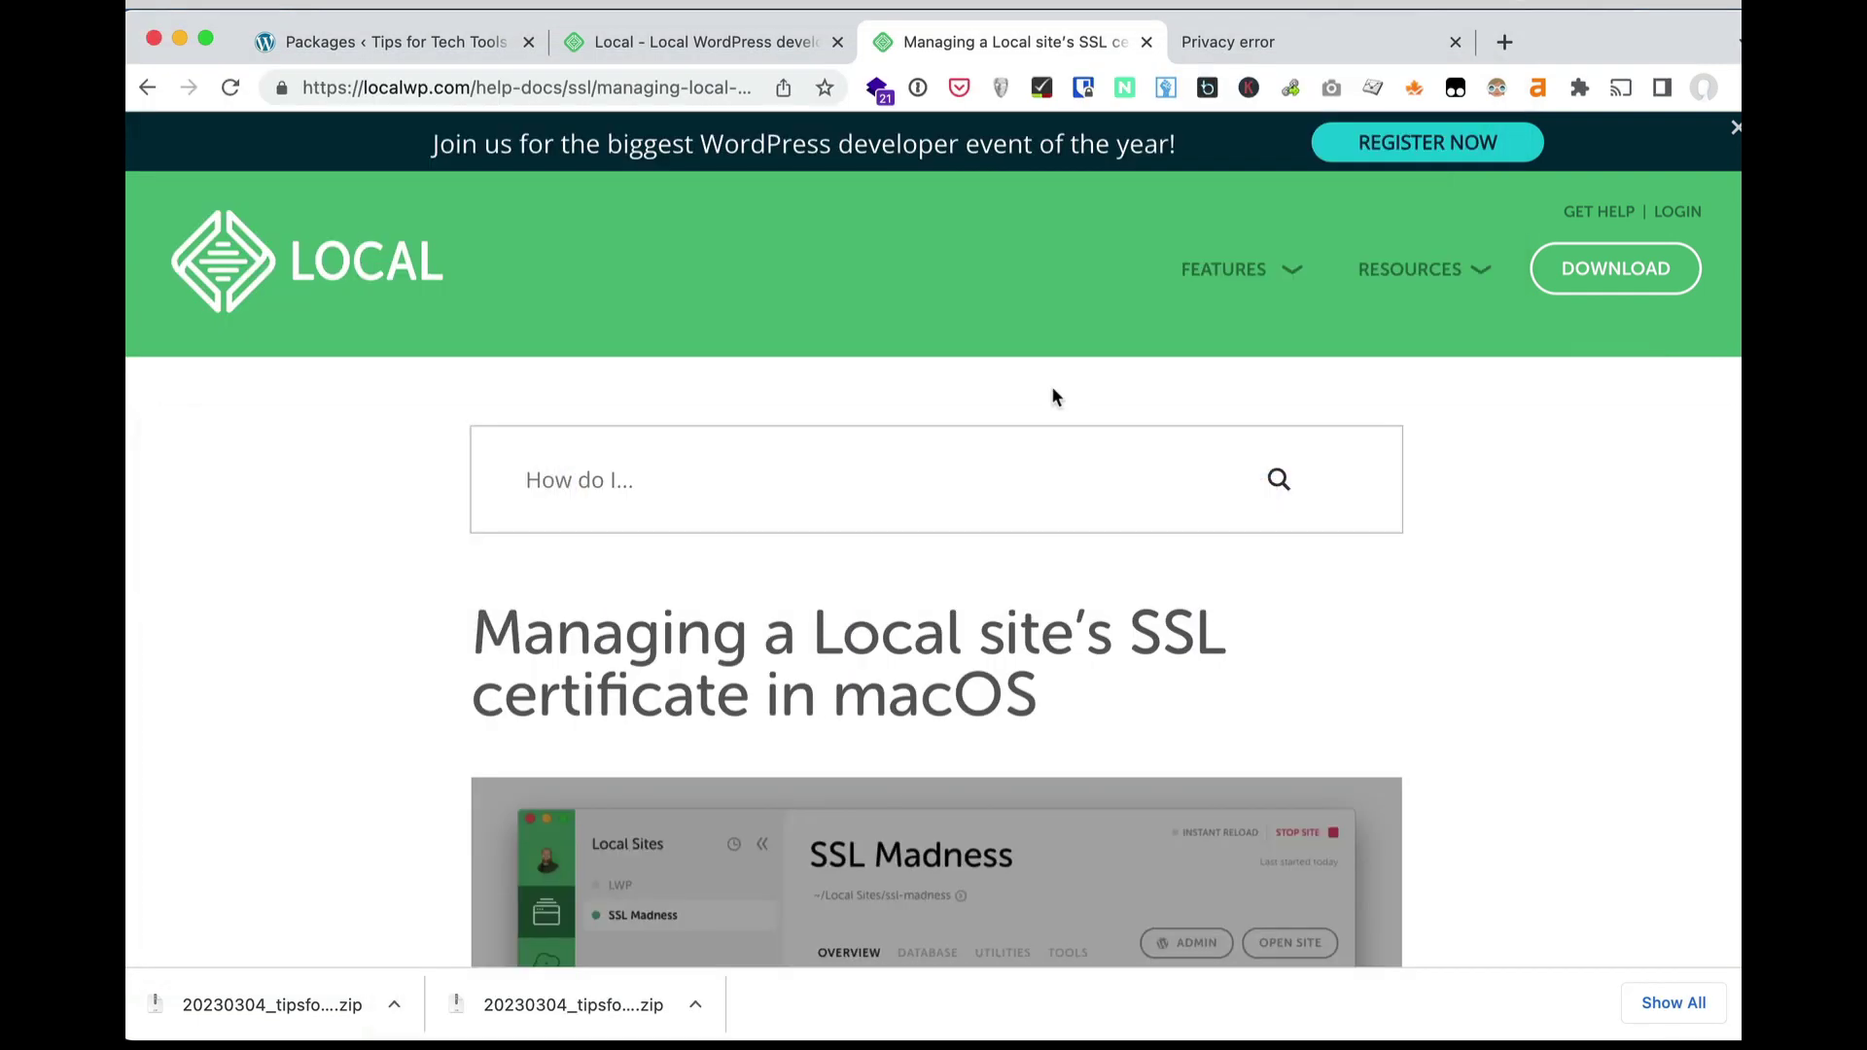
pyautogui.click(1281, 50)
pyautogui.click(706, 83)
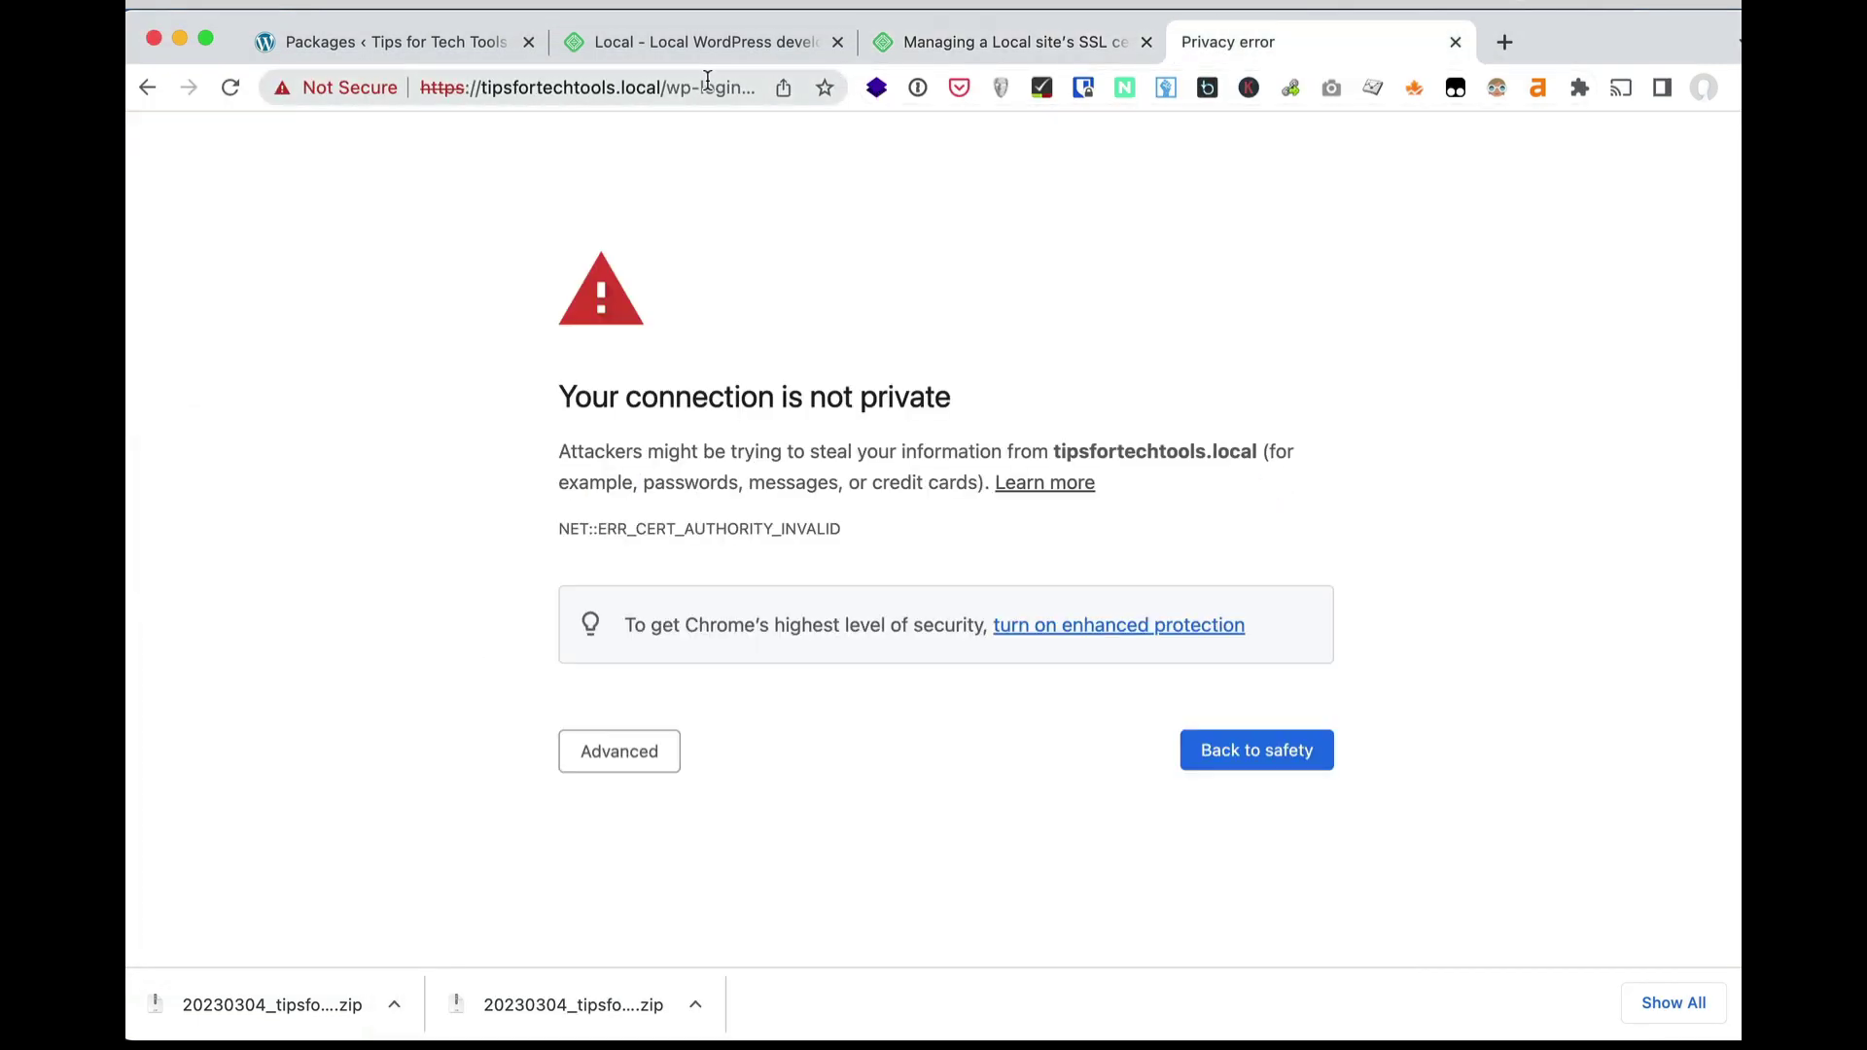
pyautogui.press('Return')
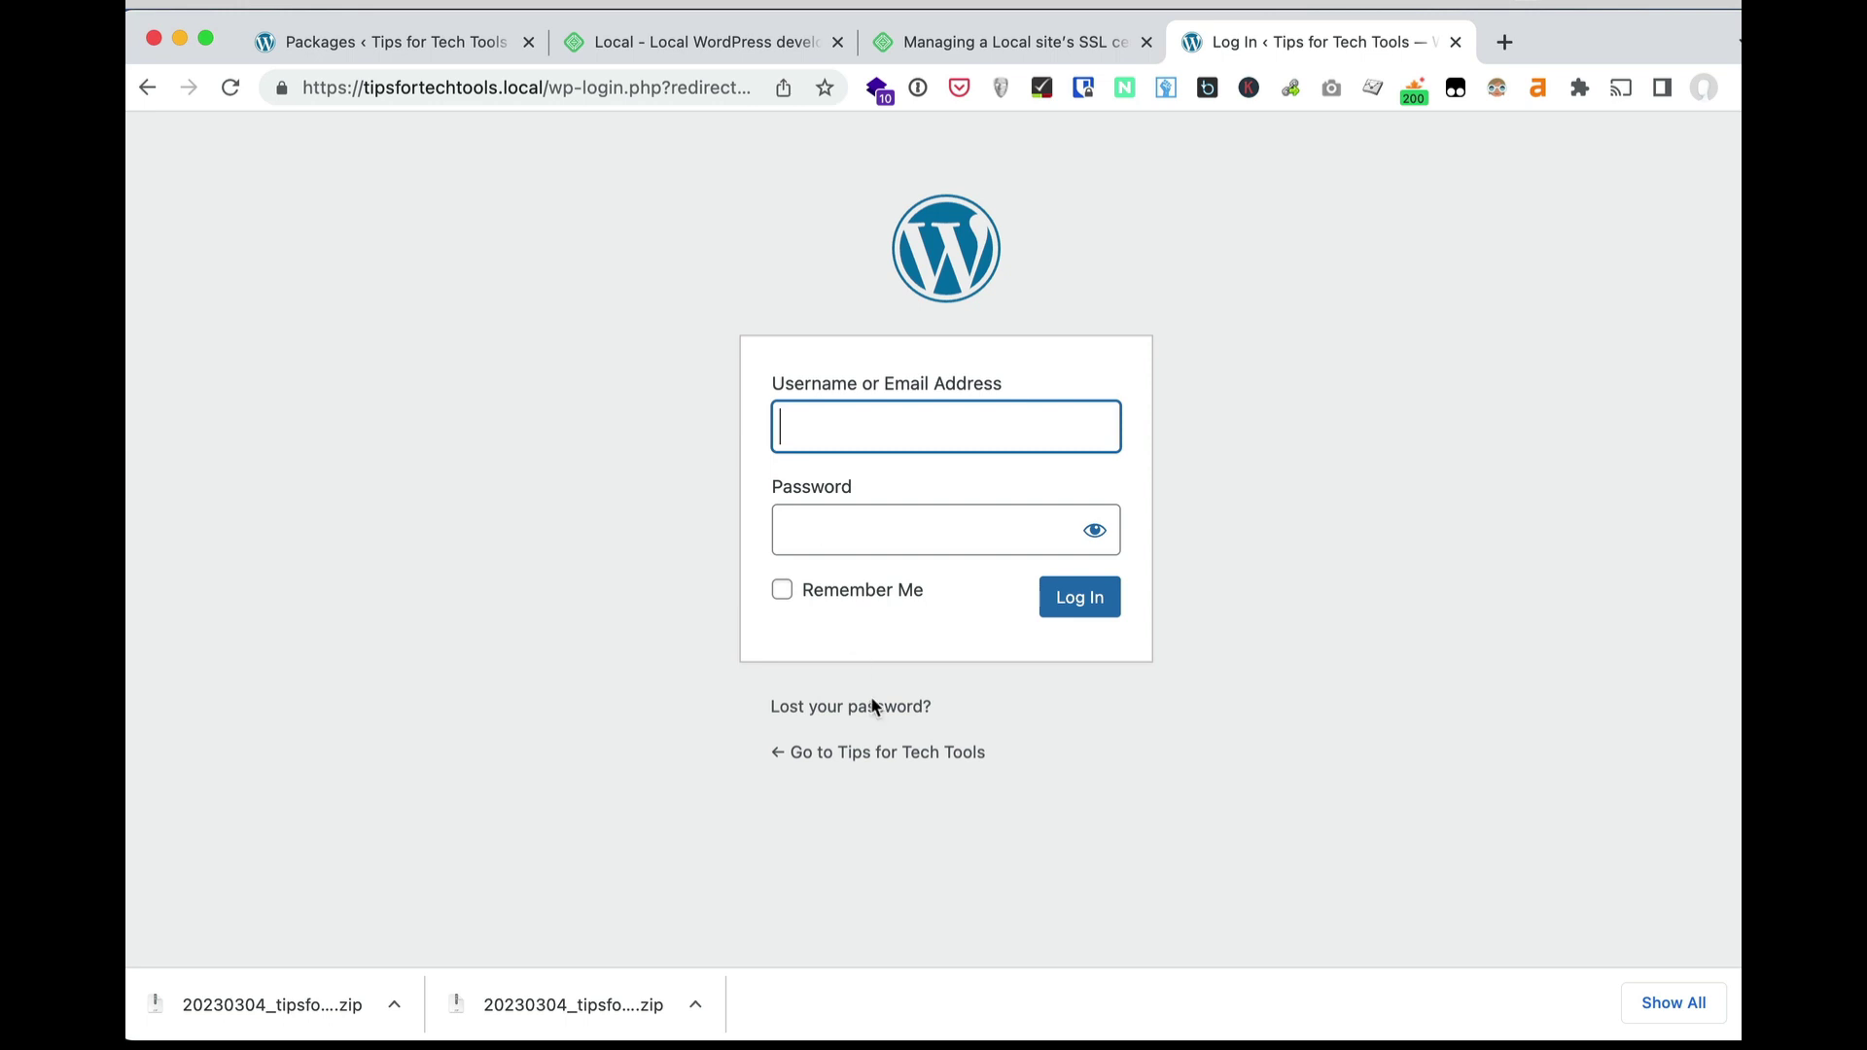
pyautogui.click(871, 758)
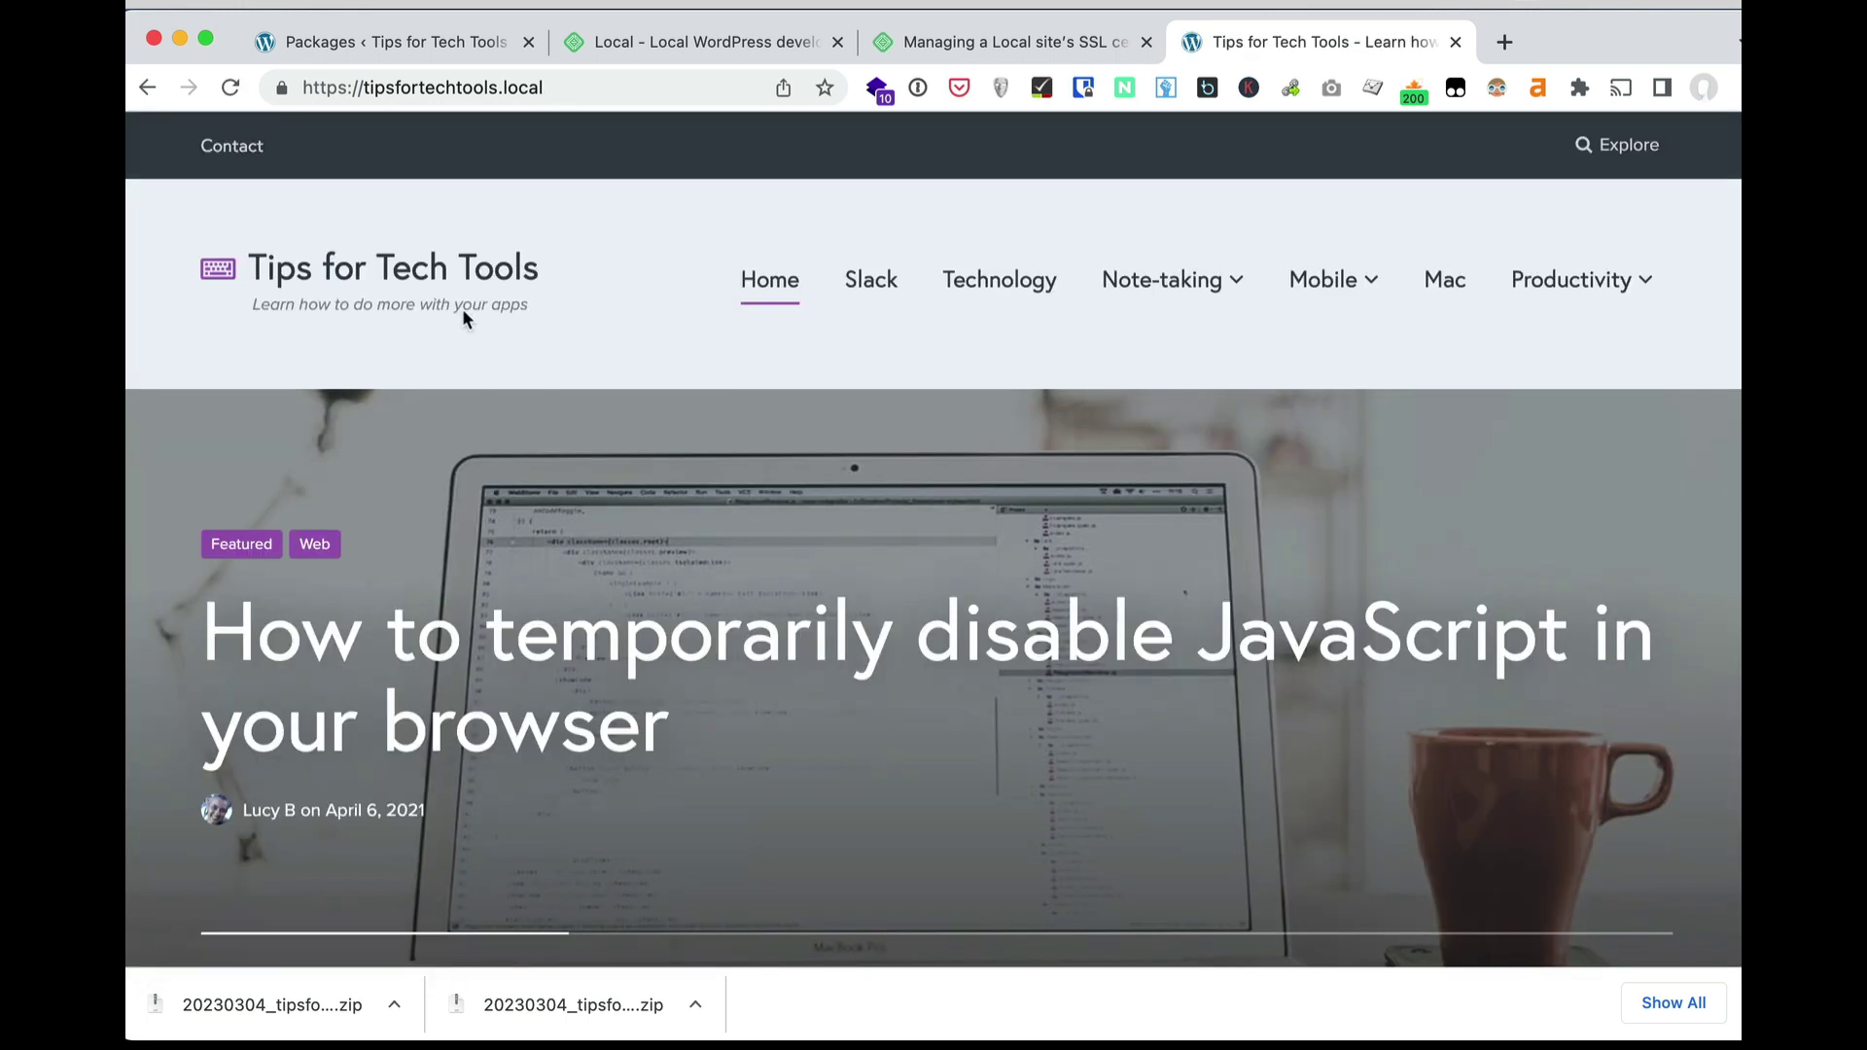